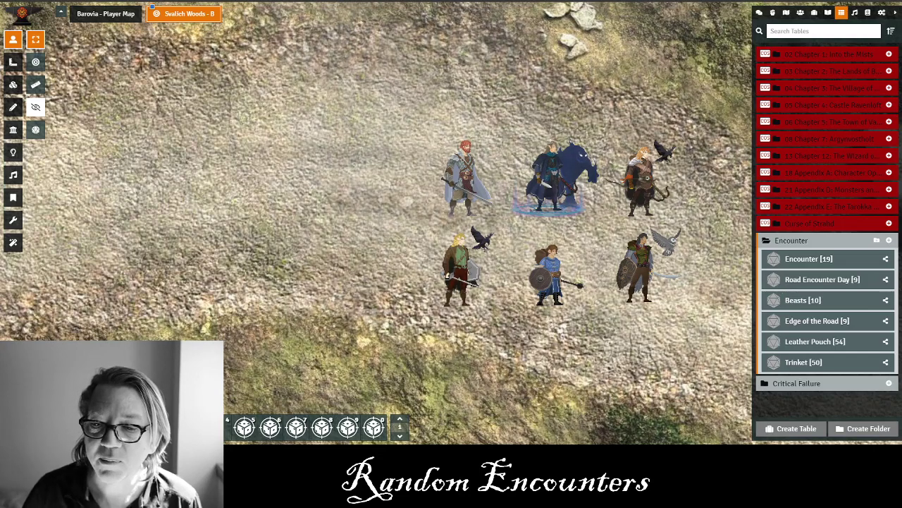
# Open the Road Encounter Day roll table's configuration and shift its window slightly across the scene.
pyautogui.click(816, 281)
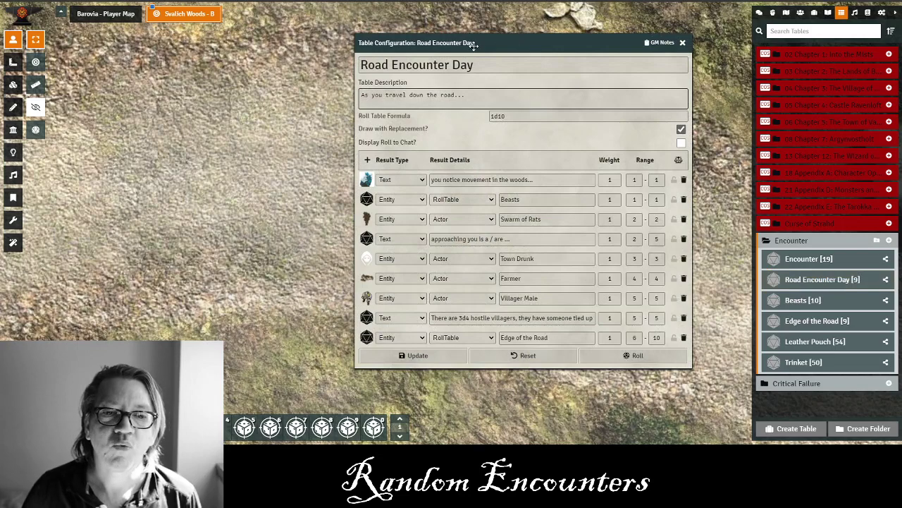
pyautogui.moveTo(473, 45); pyautogui.dragTo(439, 43)
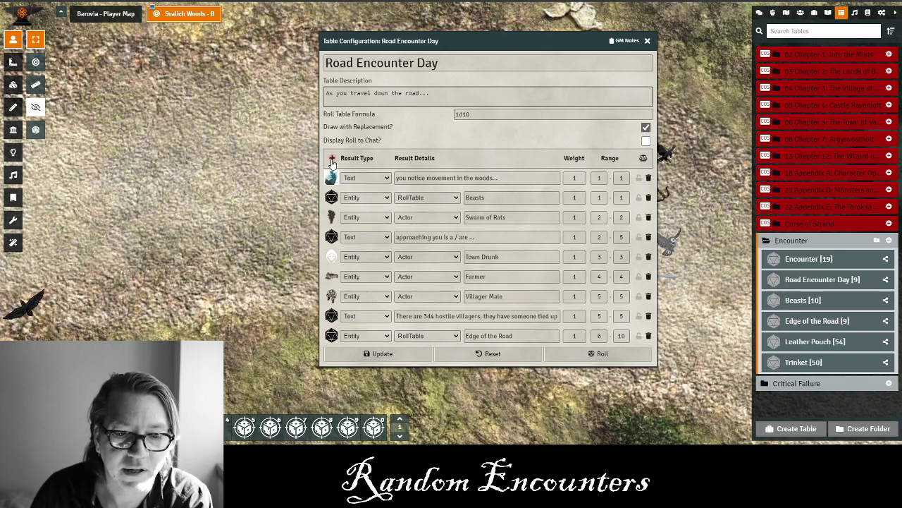
# Add a new result to the Road Encounter Day table as a Text entry and bring up the chat log.
pyautogui.click(332, 161)
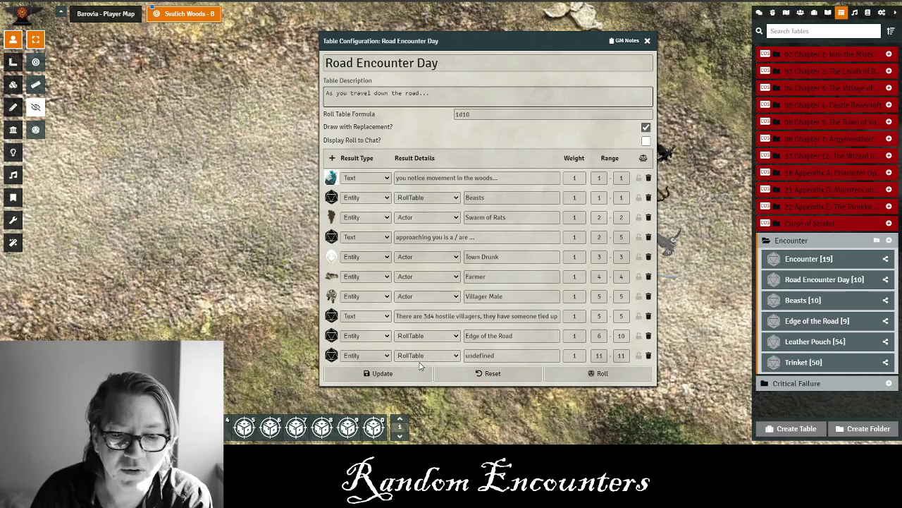
pyautogui.click(384, 359)
pyautogui.click(363, 374)
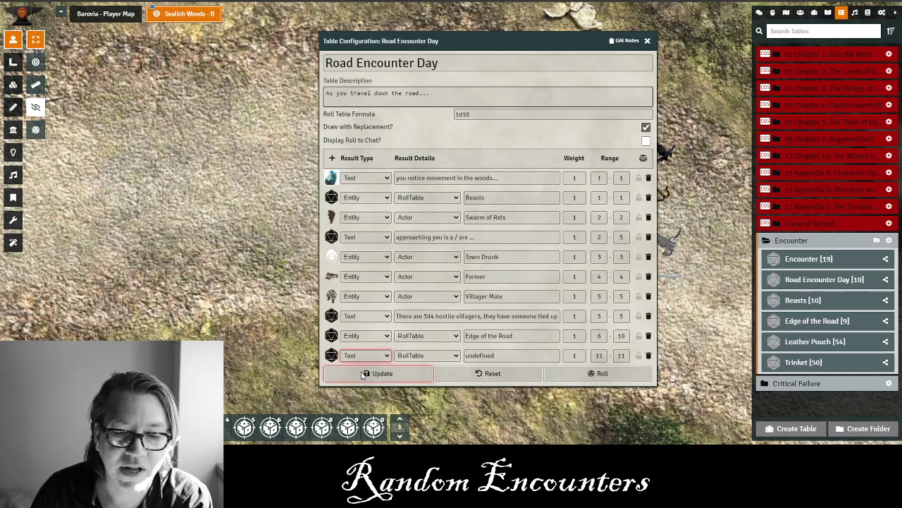
pyautogui.click(423, 356)
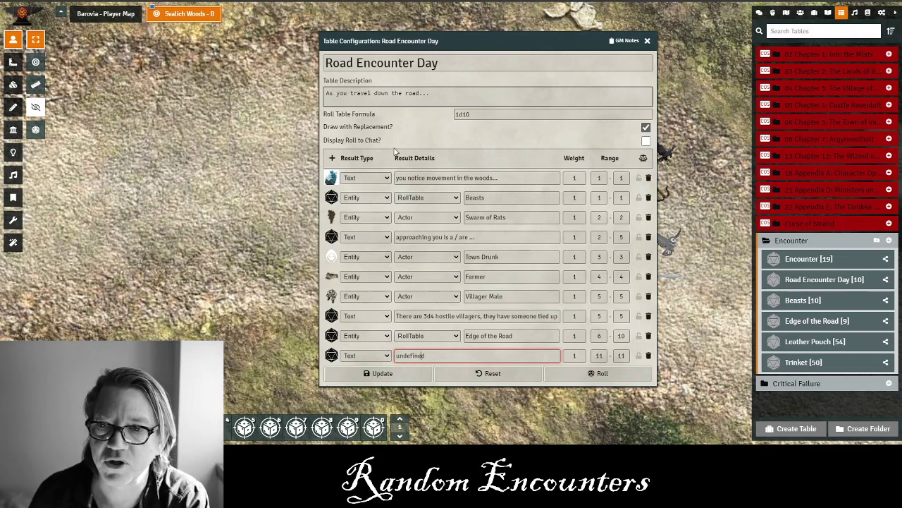
pyautogui.click(759, 12)
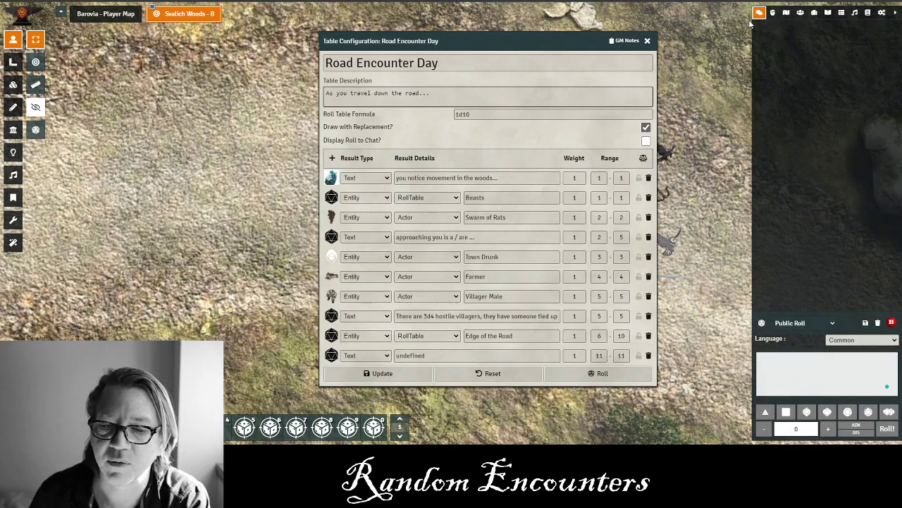
# Change the new result's type to Entity and its document kind to Actor.
pyautogui.click(380, 356)
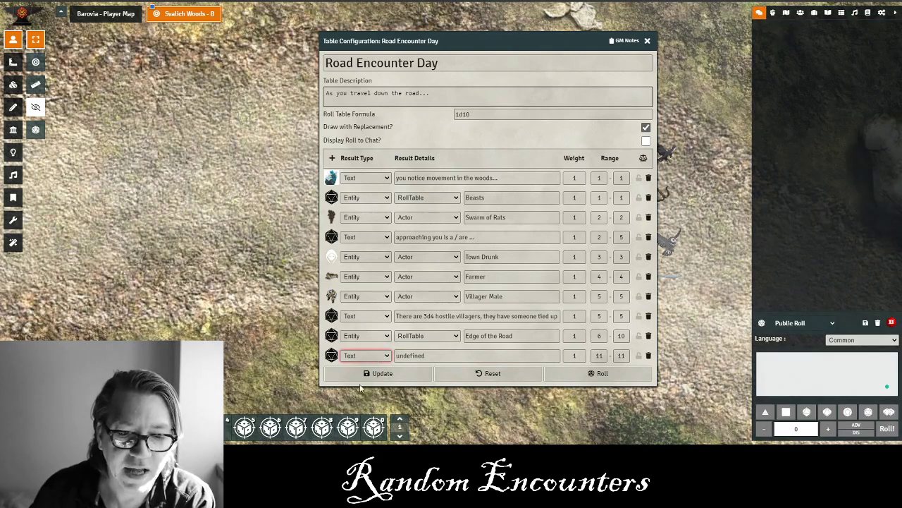
pyautogui.click(361, 387)
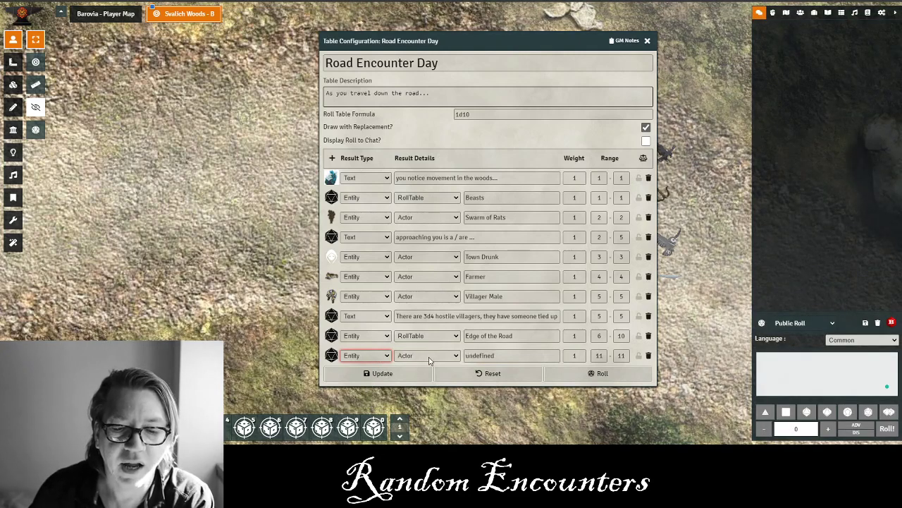
pyautogui.click(432, 358)
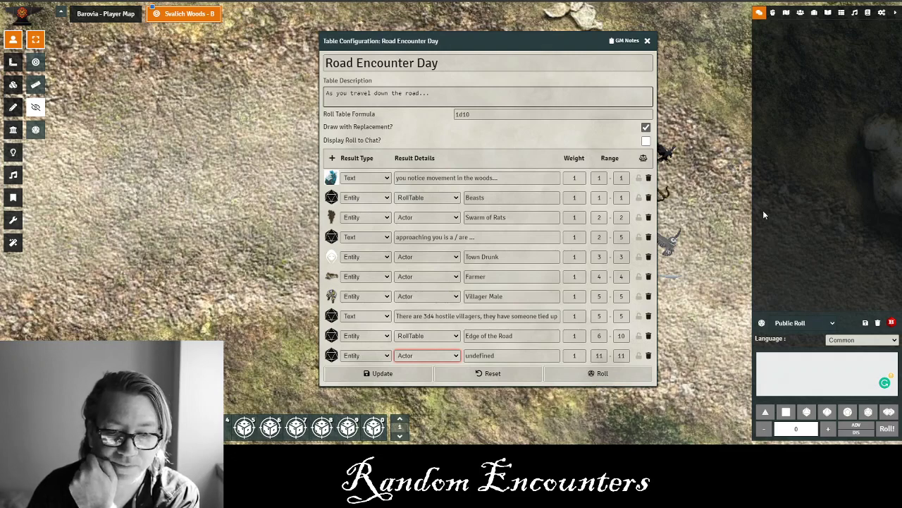
pyautogui.click(444, 128)
# Change the new result's type to Compendium with dnd5e.heroes as its source.
pyautogui.click(358, 357)
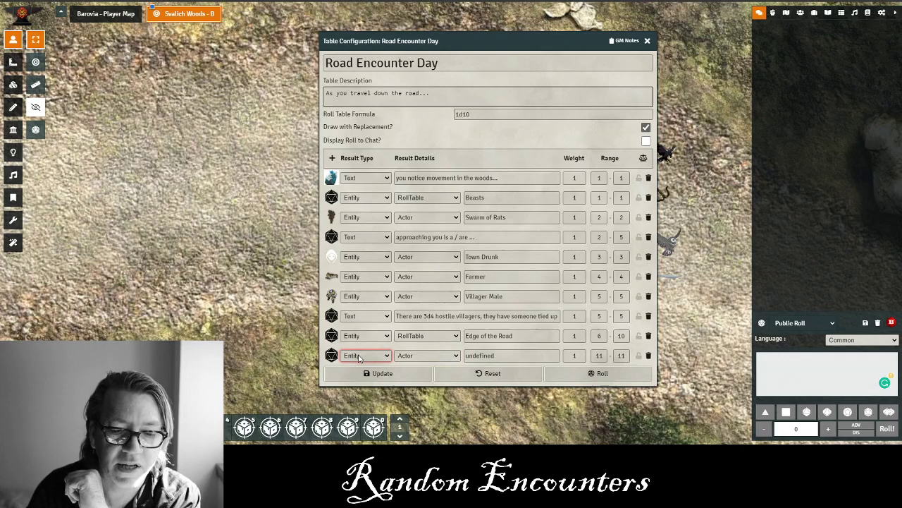
pyautogui.click(348, 399)
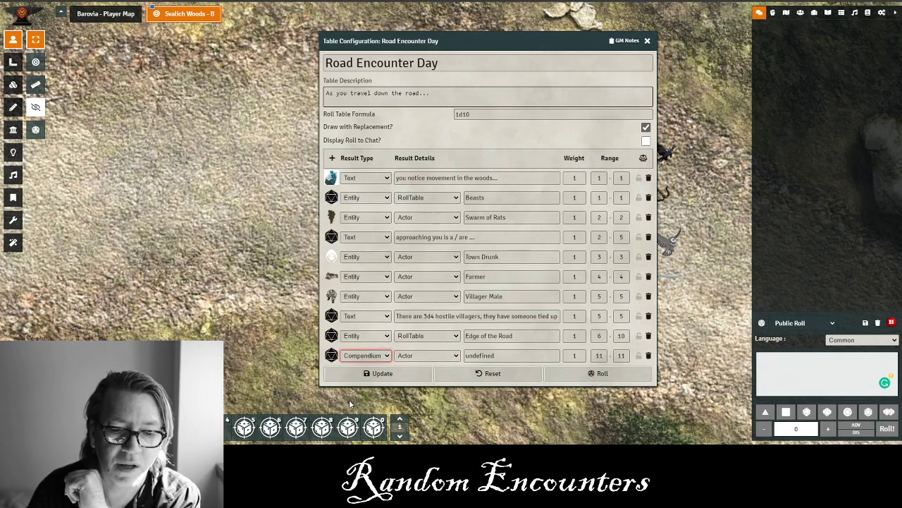
pyautogui.click(428, 359)
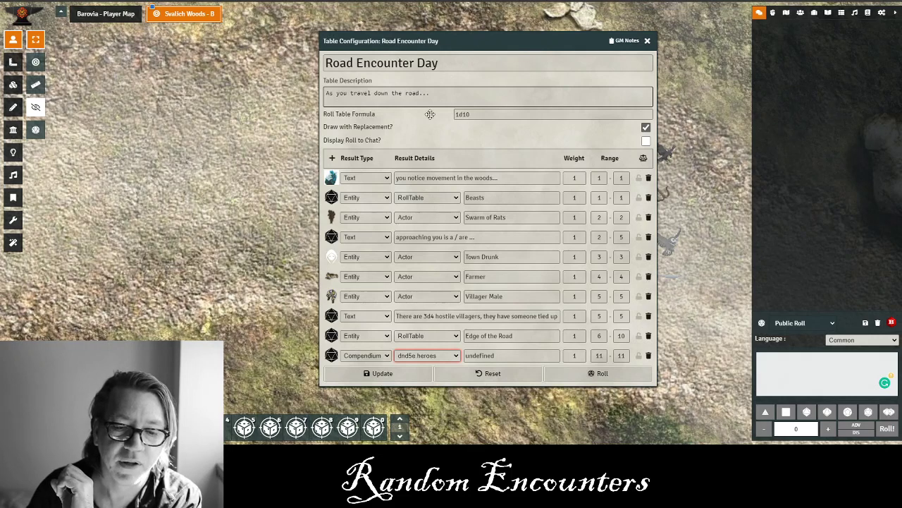
pyautogui.click(497, 355)
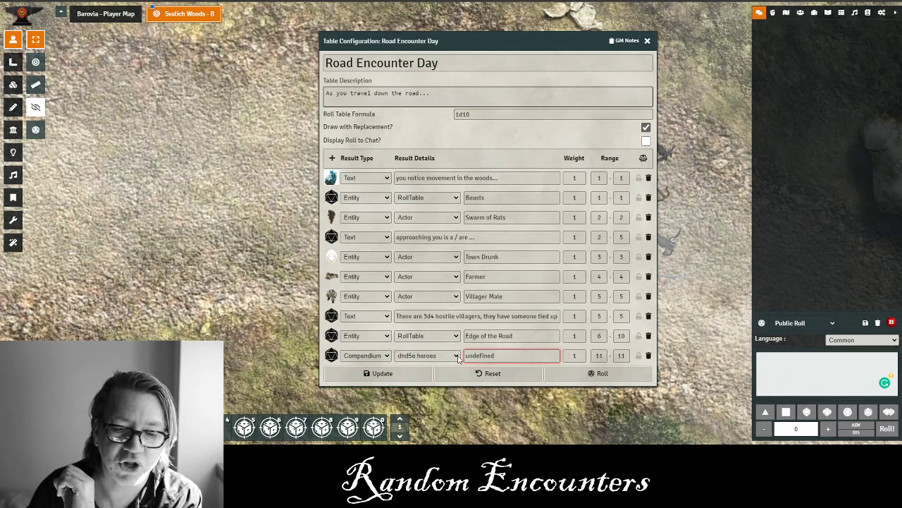
# Switch the new undefined result back to an Actor entity and delete it from the table.
pyautogui.click(372, 360)
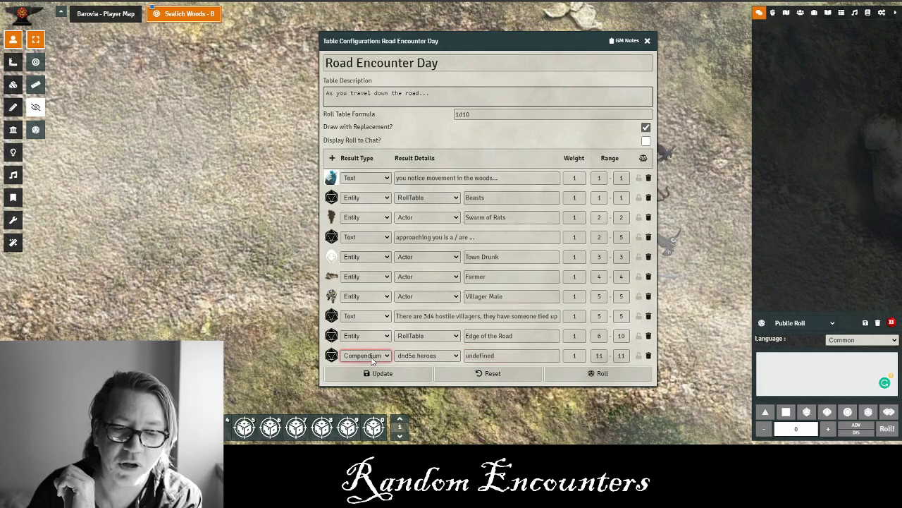
pyautogui.click(355, 388)
pyautogui.click(424, 358)
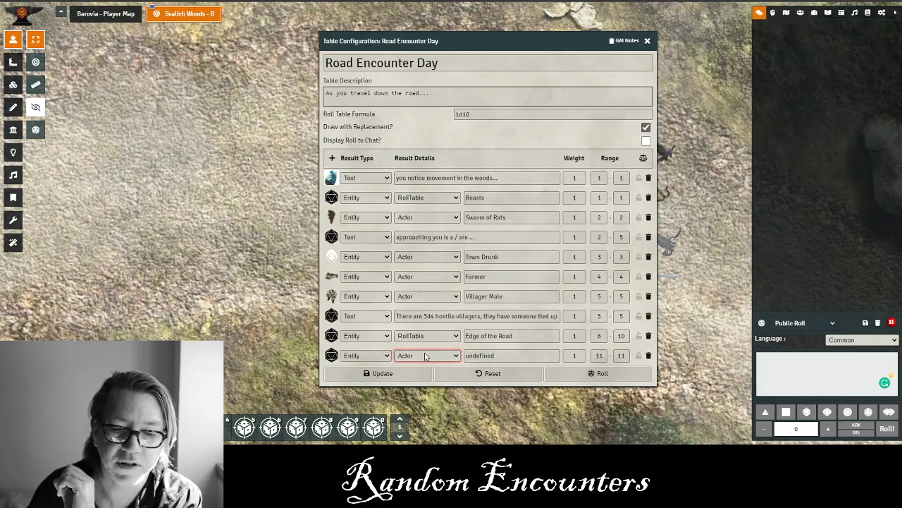
pyautogui.click(505, 356)
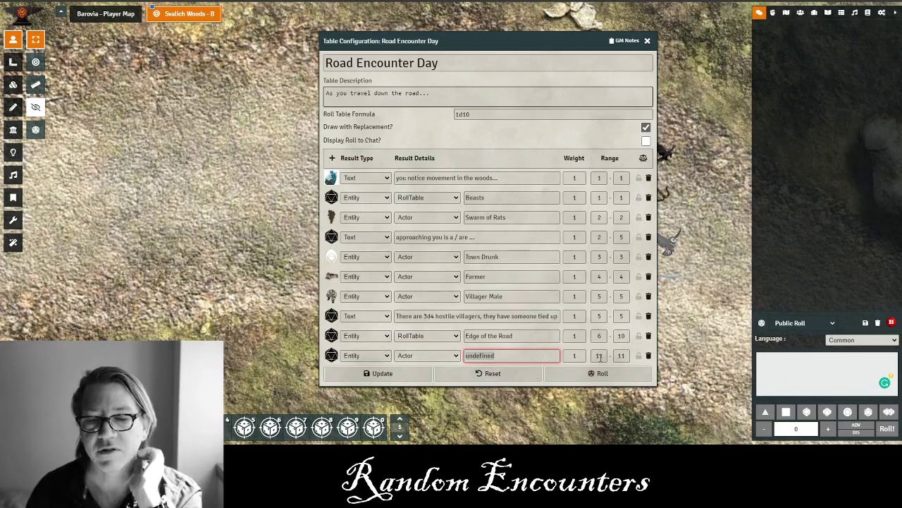
pyautogui.click(648, 357)
pyautogui.click(649, 356)
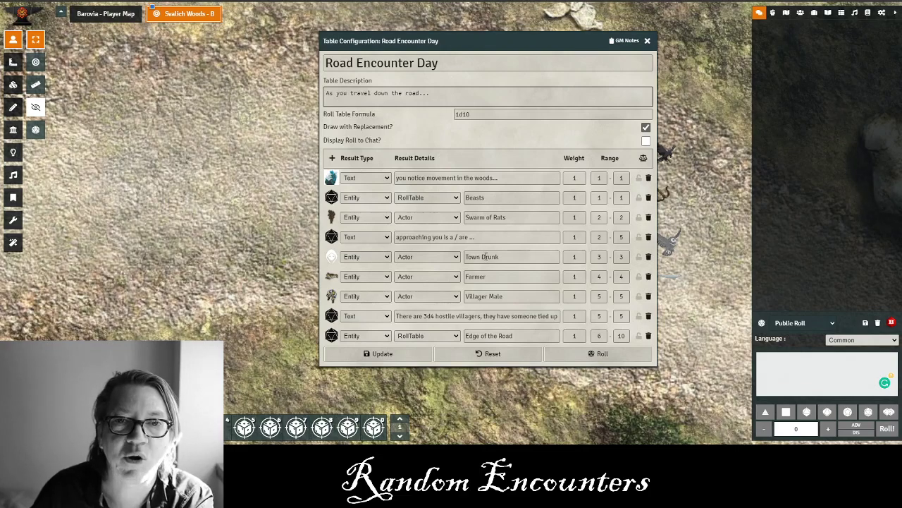
# Set the Town Drunk result's weight to 5 and normalize the table's result ranges.
pyautogui.click(576, 257)
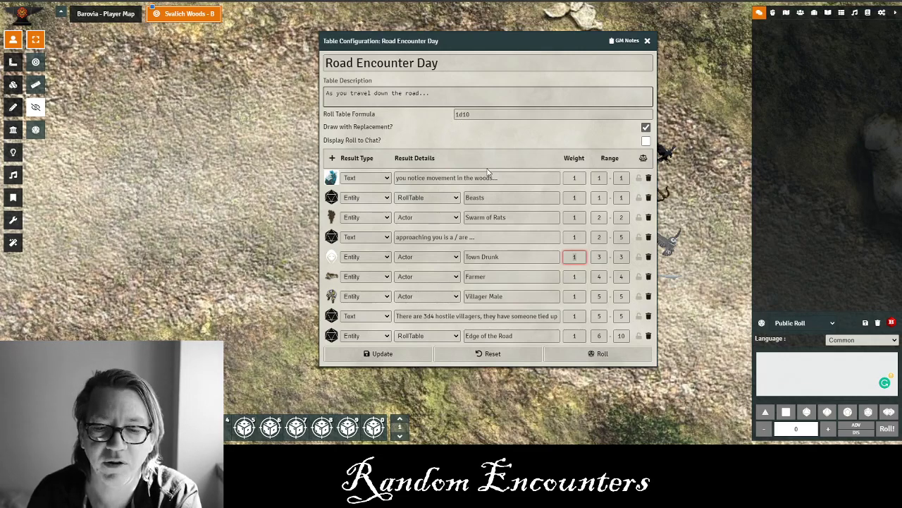
pyautogui.write('5')
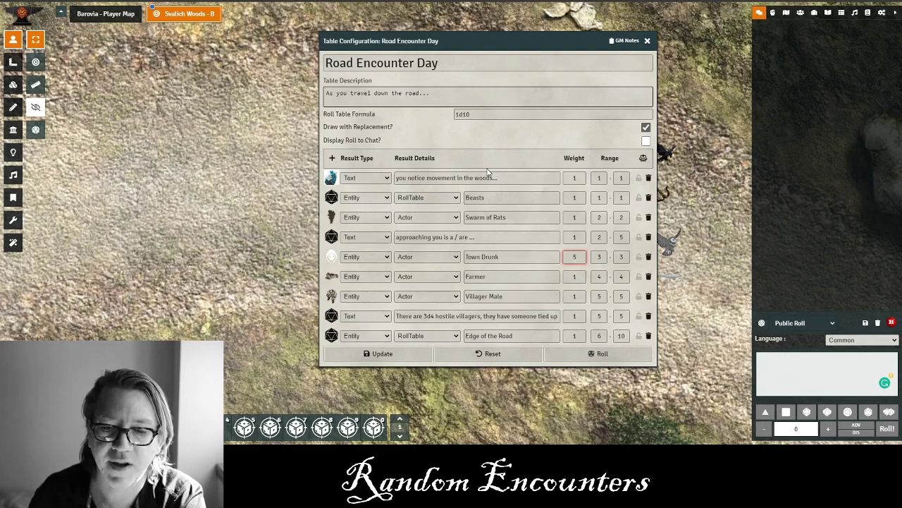
pyautogui.click(643, 159)
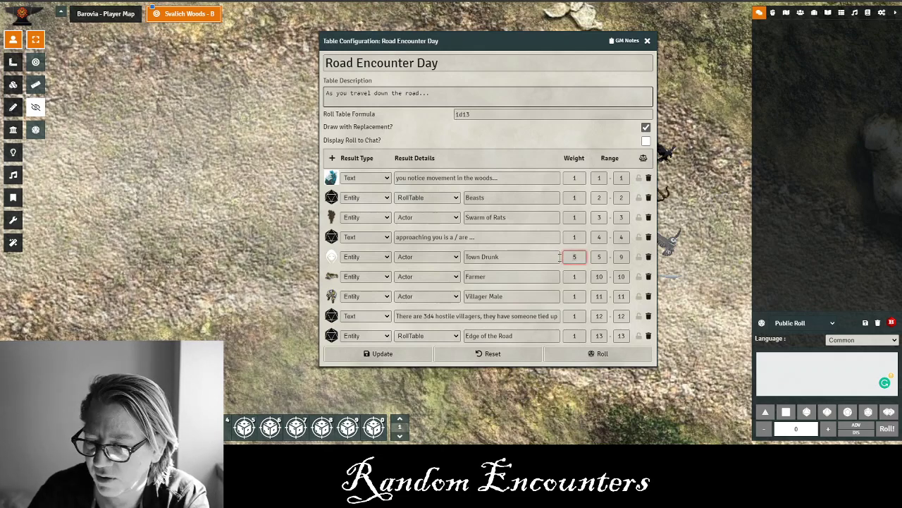
# Normalize the ranges with Town Drunk's weight back at 1, and start the "approaching you is a / are ..." range at 2.
pyautogui.click(643, 159)
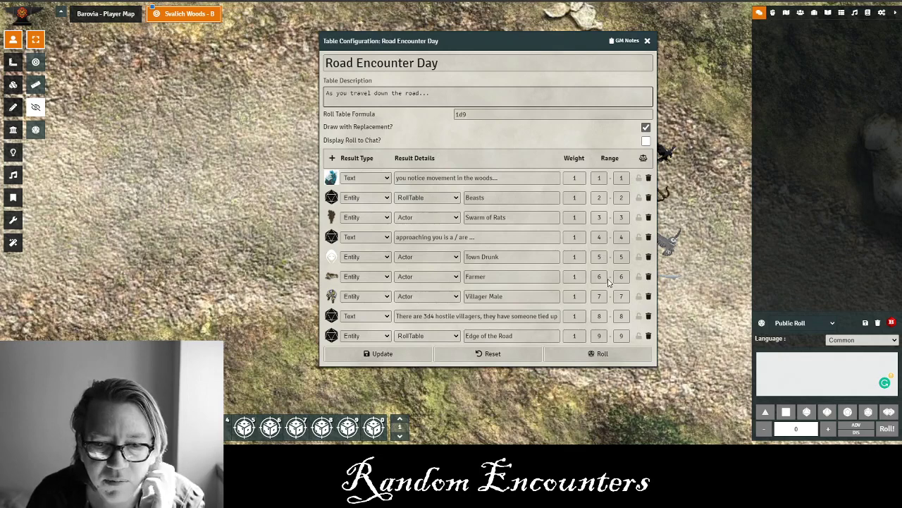
pyautogui.click(601, 237)
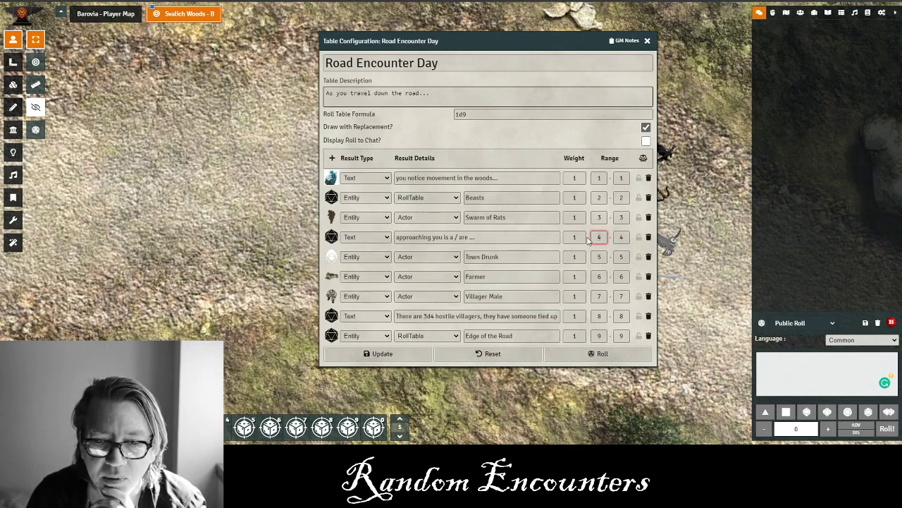
pyautogui.press('BackSpace')
pyautogui.write('2')
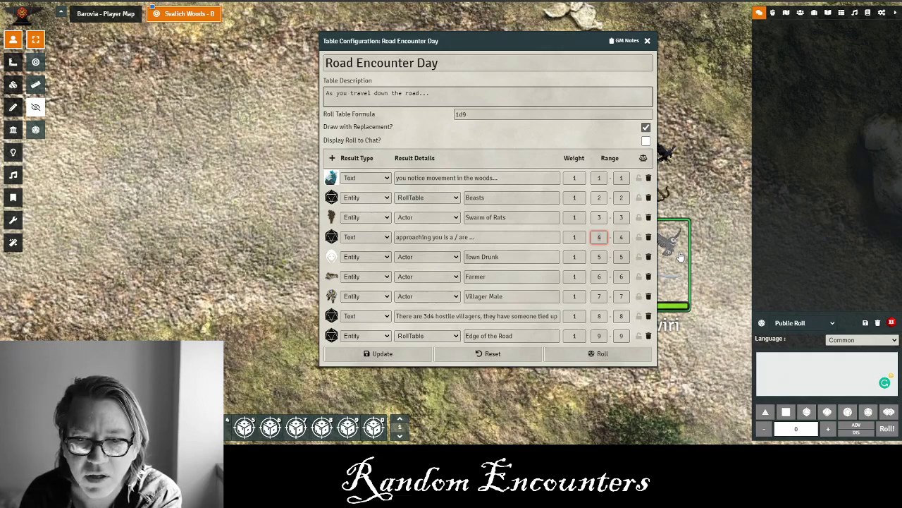
pyautogui.click(618, 237)
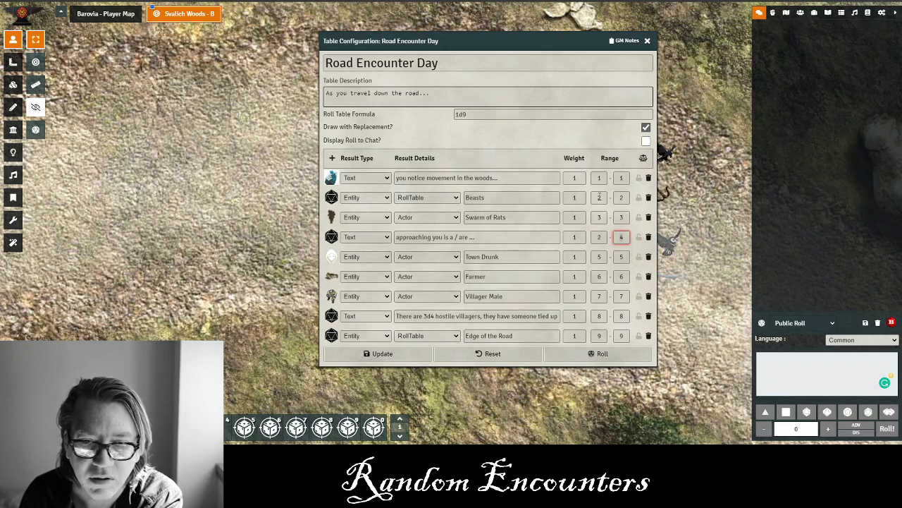
# Set the Beasts result's roll range to 1–1.
pyautogui.click(599, 197)
pyautogui.press('BackSpace')
pyautogui.write('1')
pyautogui.click(622, 198)
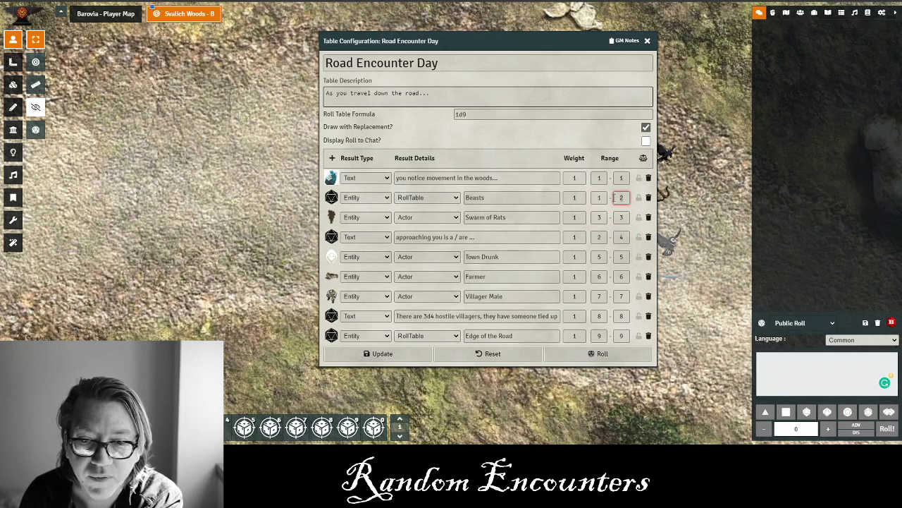
pyautogui.press('BackSpace')
pyautogui.write('1')
# Set the Swarm of Rats result's roll range to 2–2.
pyautogui.click(599, 217)
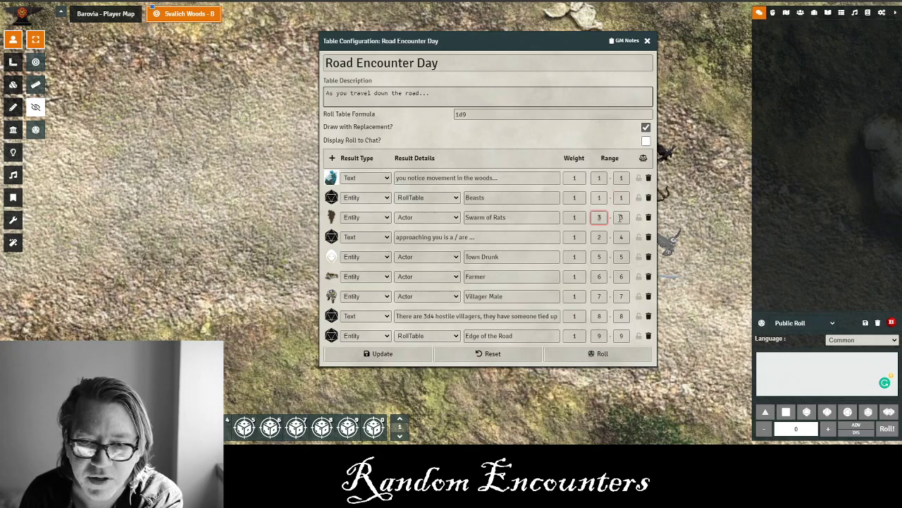
pyautogui.press('BackSpace')
pyautogui.write('2')
pyautogui.click(622, 217)
pyautogui.press('BackSpace')
pyautogui.write('2')
# Set the upper end of the "approaching you is a / are ..." text result's range to 5.
pyautogui.click(622, 238)
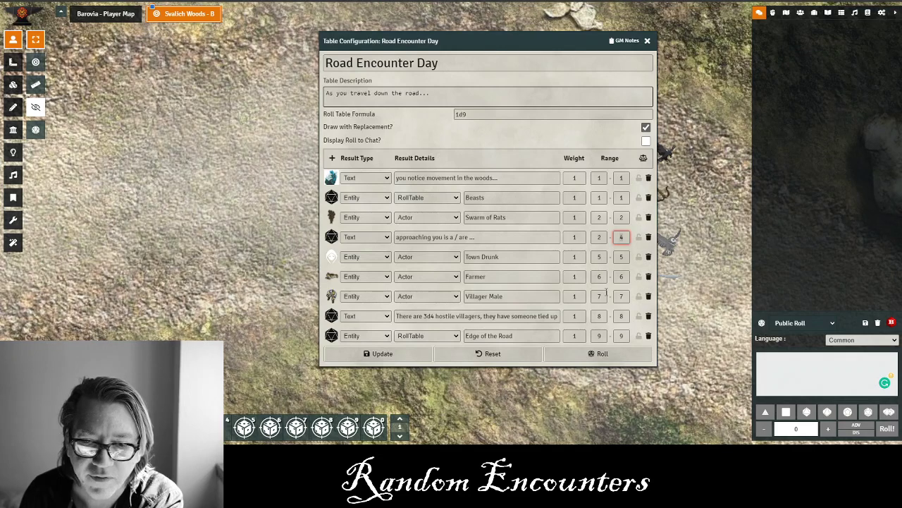
pyautogui.press('BackSpace')
pyautogui.write('5')
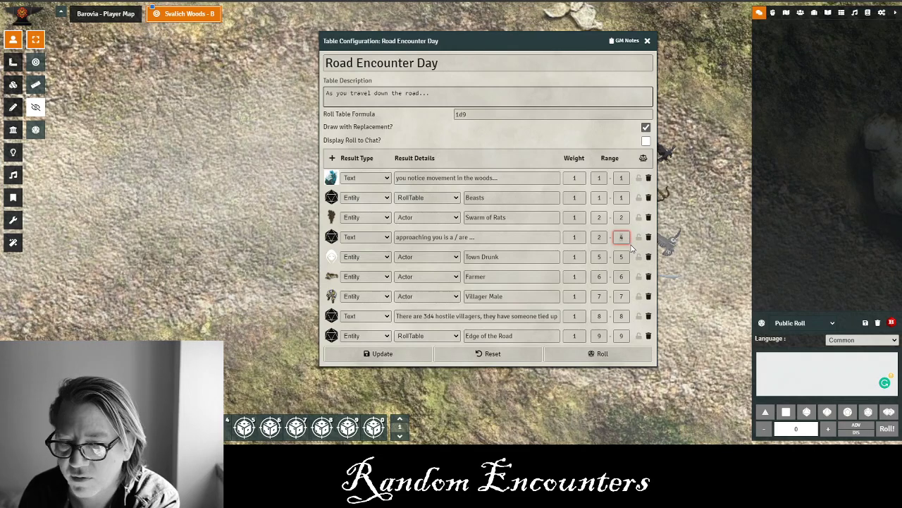
# Set the Town Drunk result's roll range to 3–3.
pyautogui.click(600, 257)
pyautogui.press('BackSpace')
pyautogui.write('3')
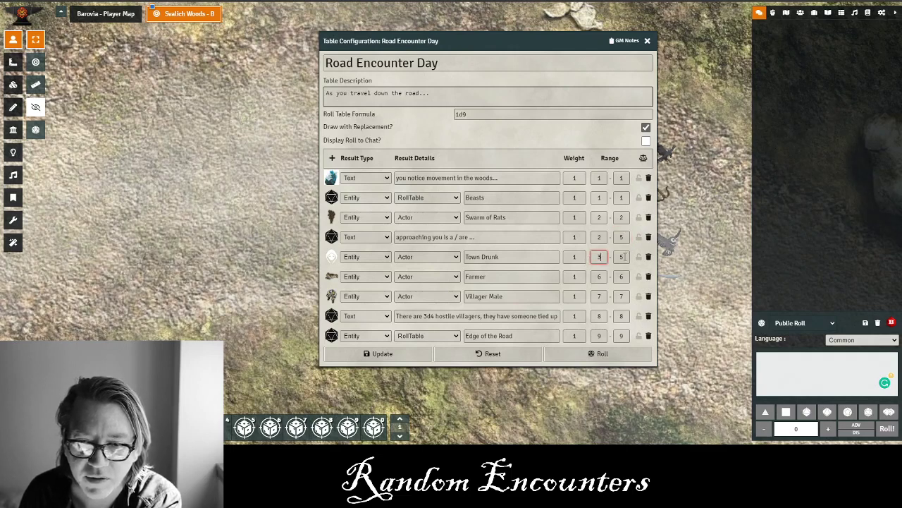
pyautogui.press('Tab')
pyautogui.press('BackSpace')
pyautogui.write('3')
# Set the Farmer result's roll range to 4–4.
pyautogui.click(599, 276)
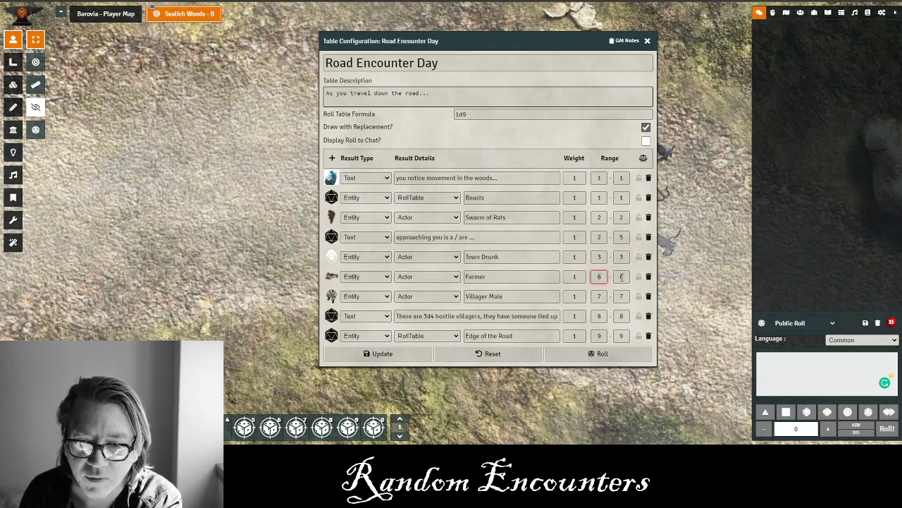
pyautogui.press('BackSpace')
pyautogui.write('4')
pyautogui.press('Tab')
pyautogui.press('BackSpace')
pyautogui.write('4')
# Set the Villager Male result's roll range to 5–5.
pyautogui.click(599, 296)
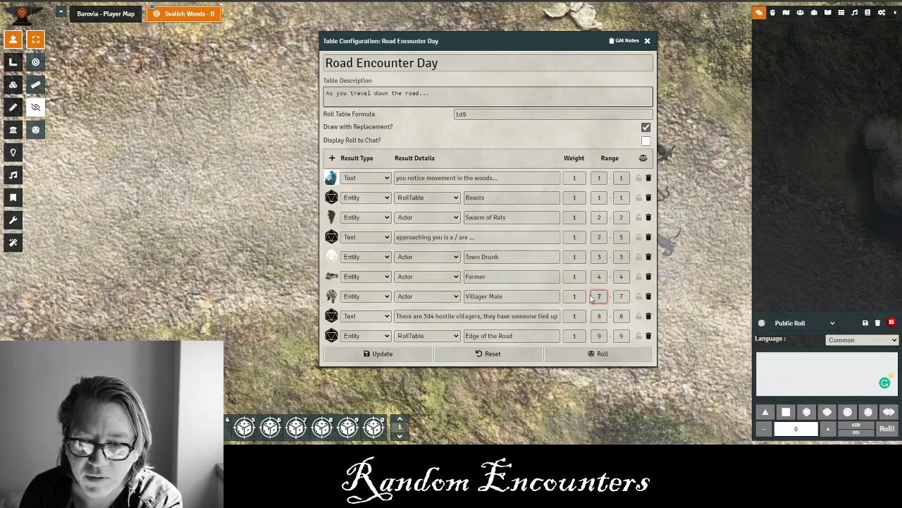
pyautogui.press('BackSpace')
pyautogui.write('5')
pyautogui.click(615, 296)
pyautogui.press('BackSpace')
pyautogui.write('5')
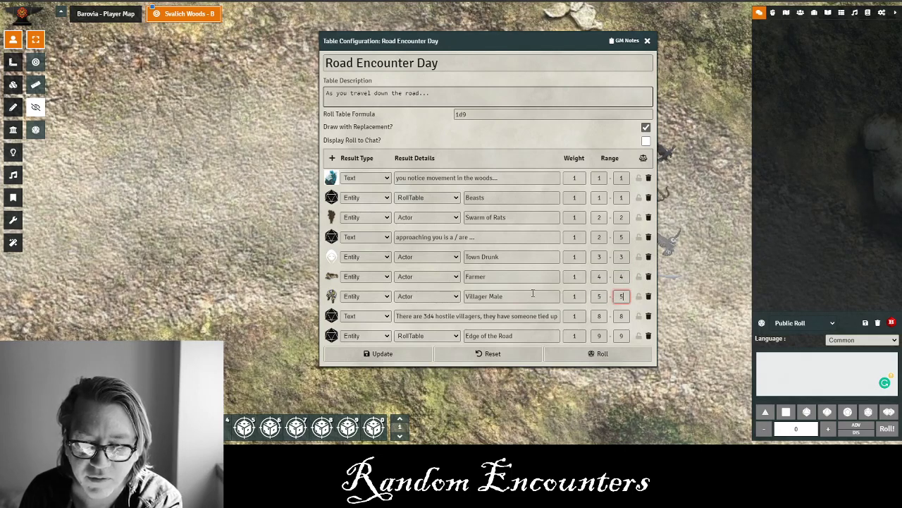
# Set the roll range of the text result about 3d4 hostile villagers to 5–5.
pyautogui.click(599, 316)
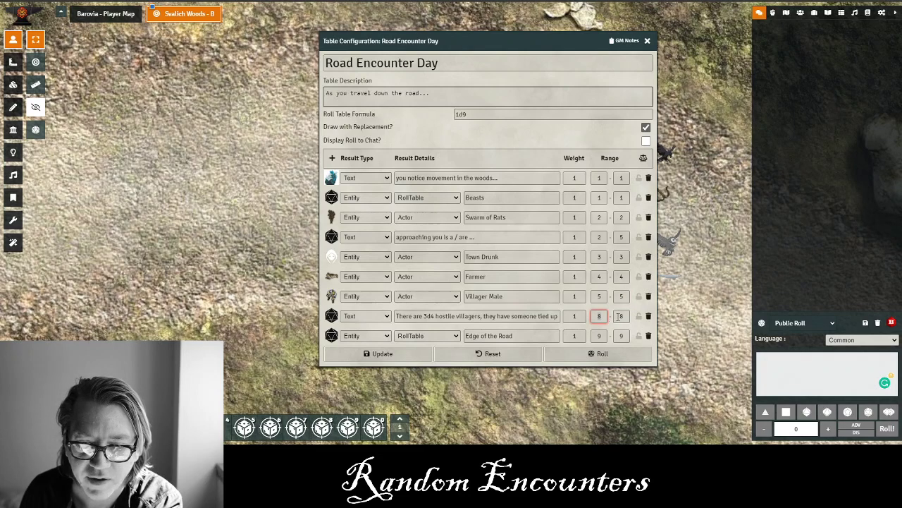
pyautogui.press('BackSpace')
pyautogui.write('5')
pyautogui.click(618, 316)
pyautogui.press('BackSpace')
pyautogui.write('5')
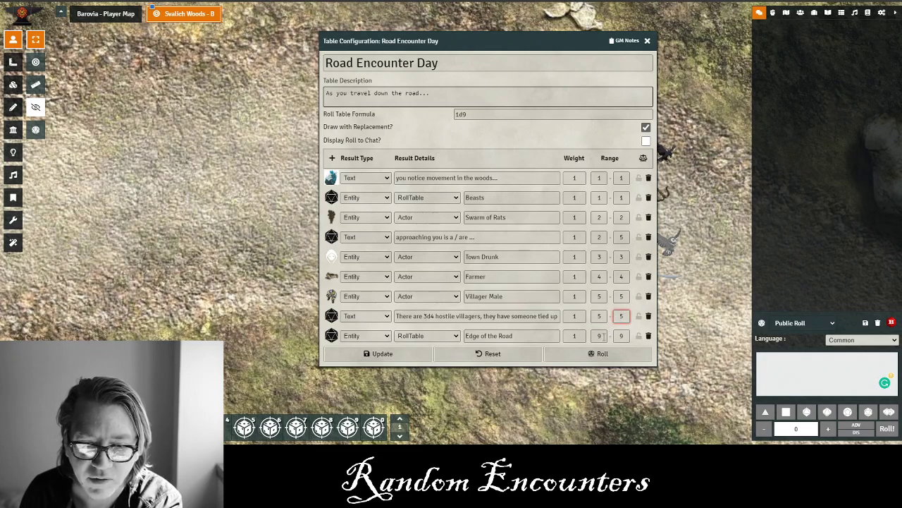
# Set the roll range of the Edge of the Road result to 6–10.
pyautogui.click(605, 336)
pyautogui.press('BackSpace')
pyautogui.write('6')
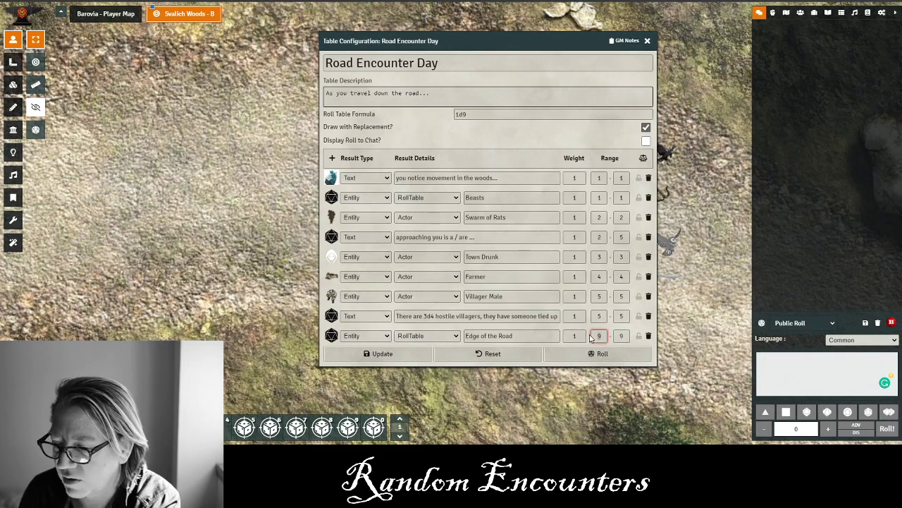
pyautogui.click(624, 335)
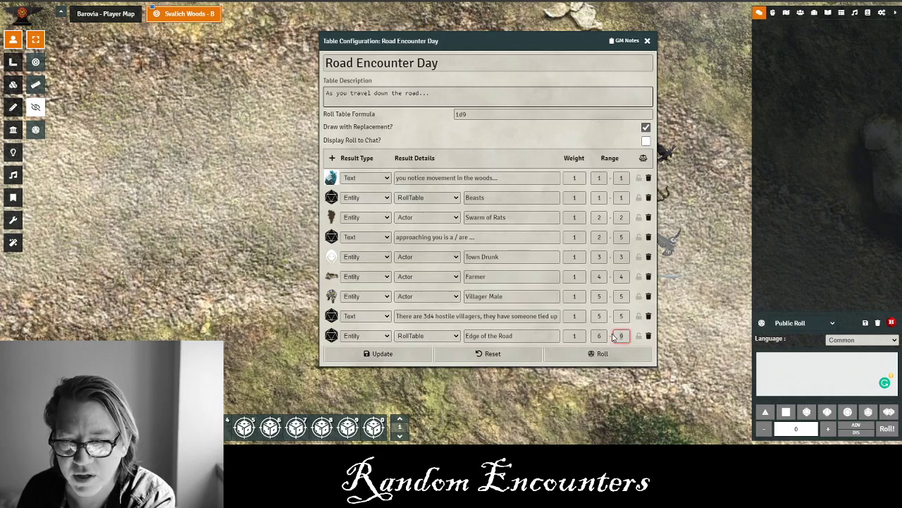
pyautogui.press('BackSpace')
pyautogui.write('10')
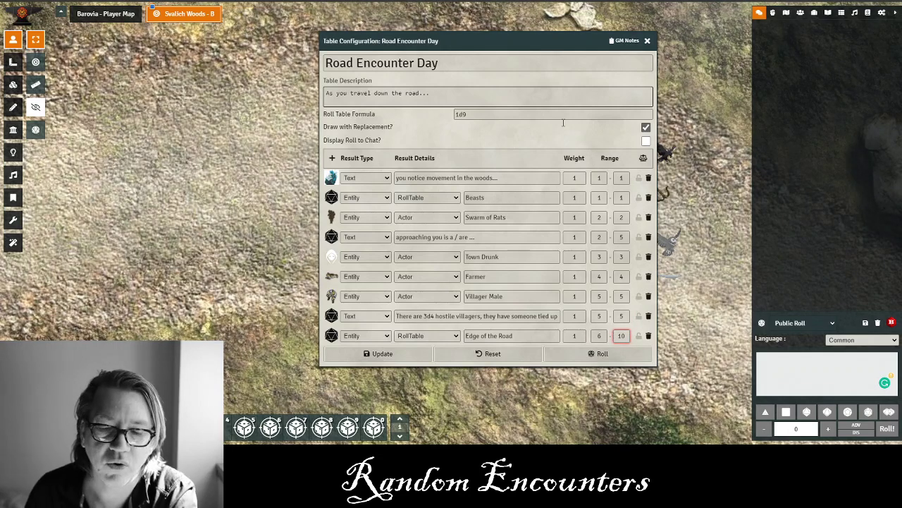
pyautogui.click(564, 138)
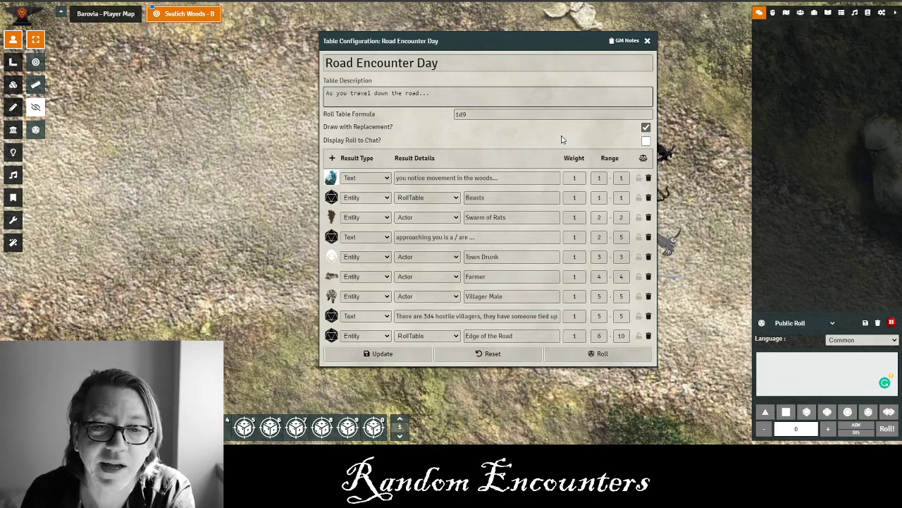
# Set the Road Encounter Day roll formula to 1d10 and roll on the table.
pyautogui.click(471, 115)
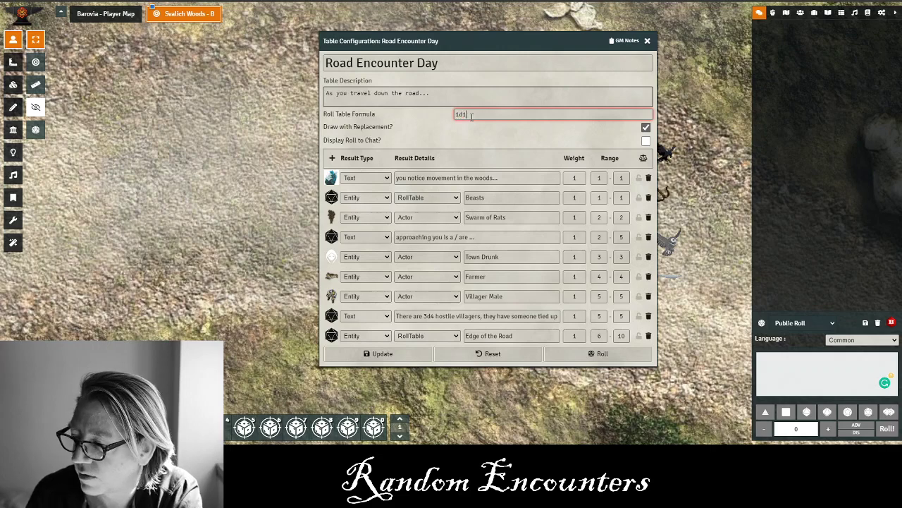
pyautogui.write('10')
pyautogui.click(450, 139)
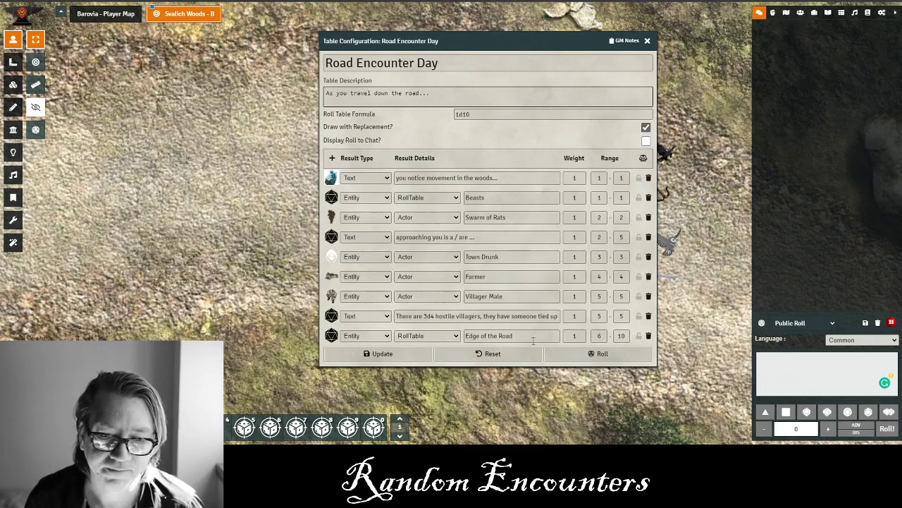
pyautogui.click(582, 355)
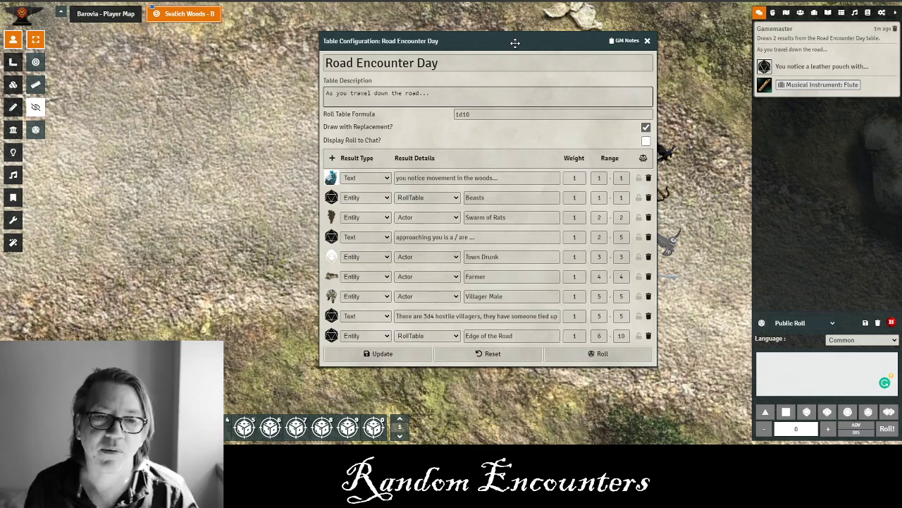
# Open the Beasts roll table from the Encounter folder and arrange its configuration beside the Road Encounter Day configuration.
pyautogui.moveTo(466, 41); pyautogui.dragTo(222, 37)
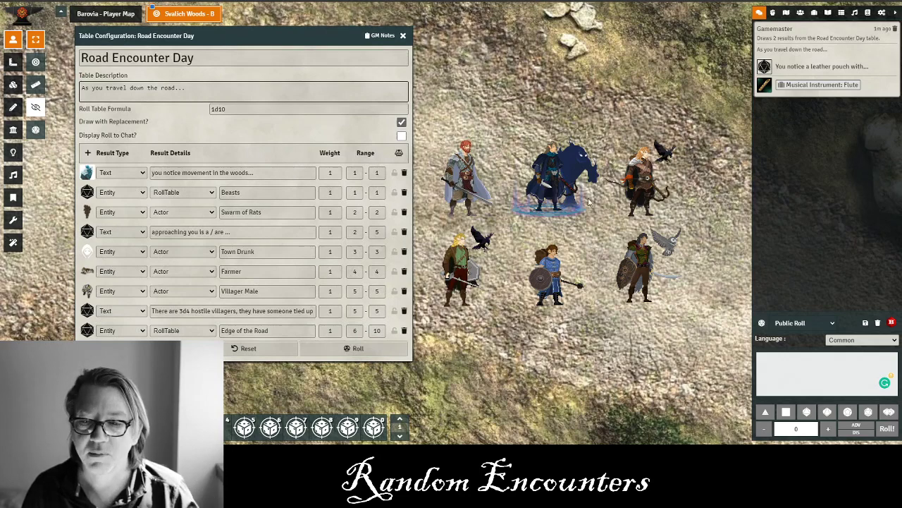
pyautogui.click(844, 13)
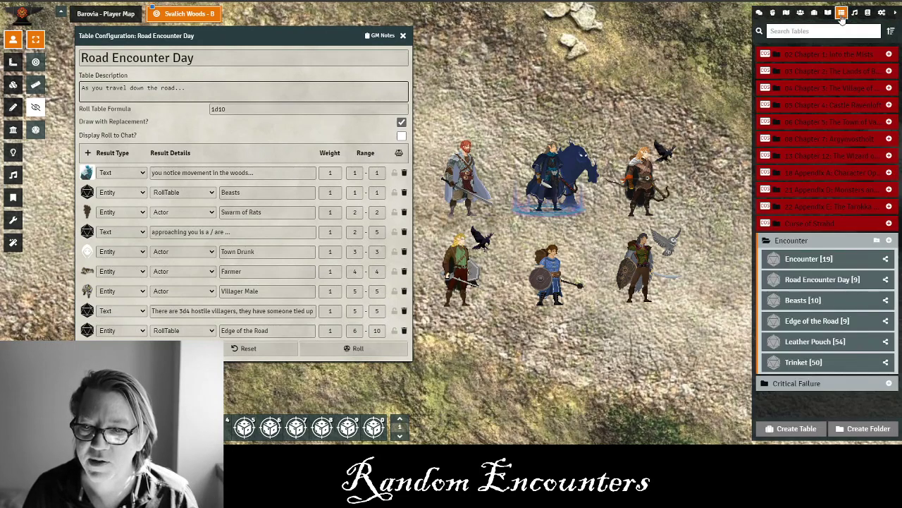
pyautogui.click(800, 300)
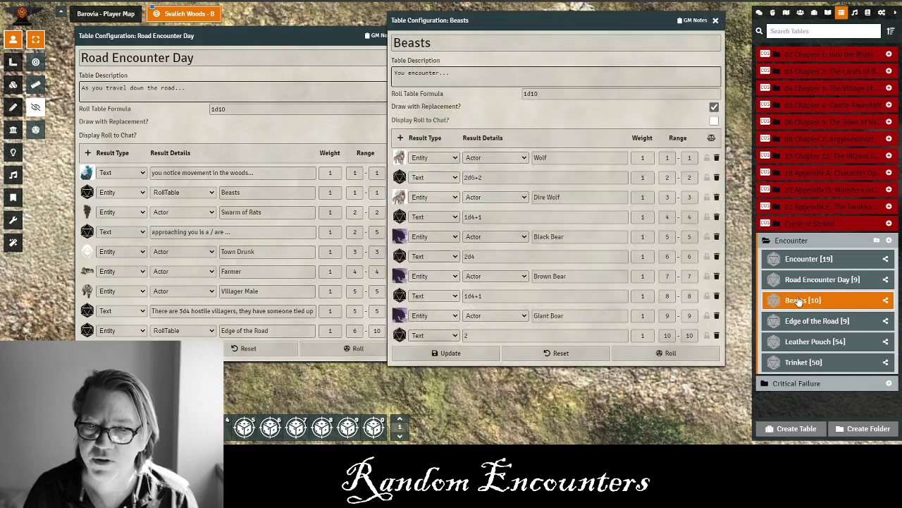
pyautogui.moveTo(523, 21); pyautogui.dragTo(585, 30)
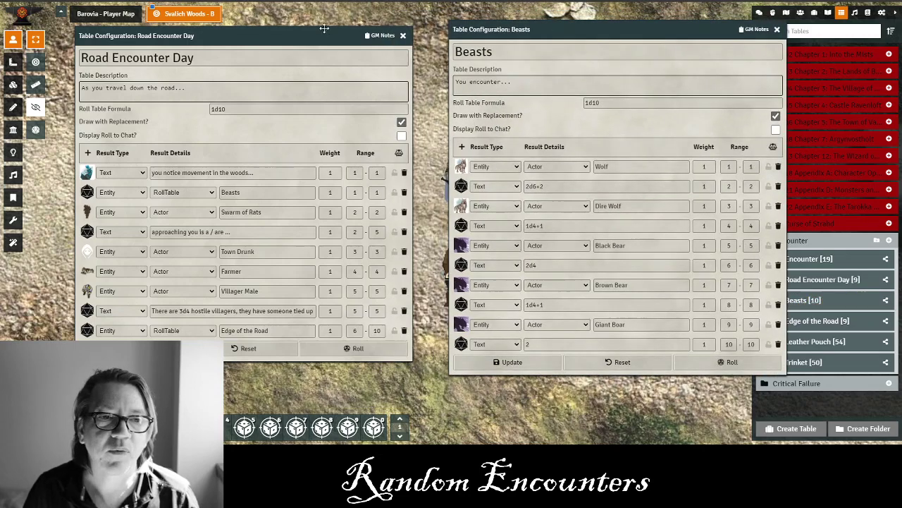
pyautogui.moveTo(306, 34); pyautogui.dragTo(264, 28)
pyautogui.moveTo(521, 29); pyautogui.dragTo(453, 28)
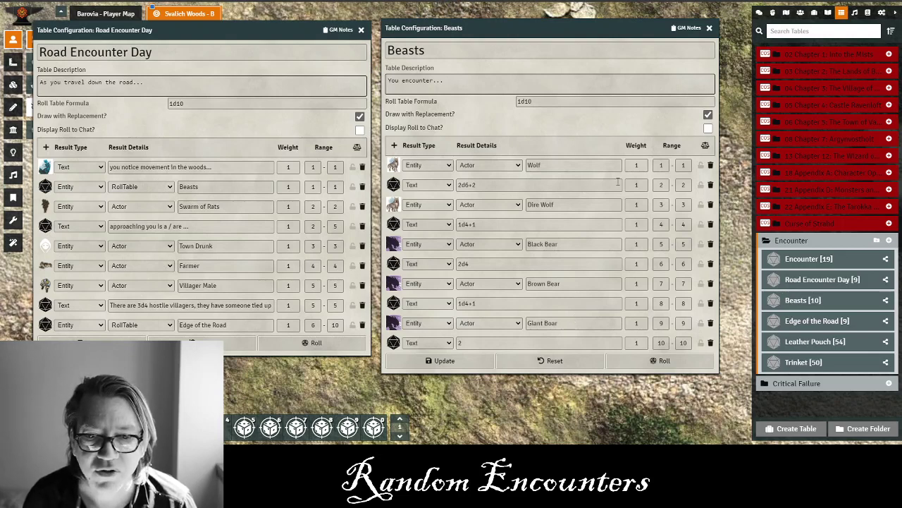
# Set the roll range of the 2d6+2 text result below Wolf in the Beasts table to 1–1.
pyautogui.click(660, 185)
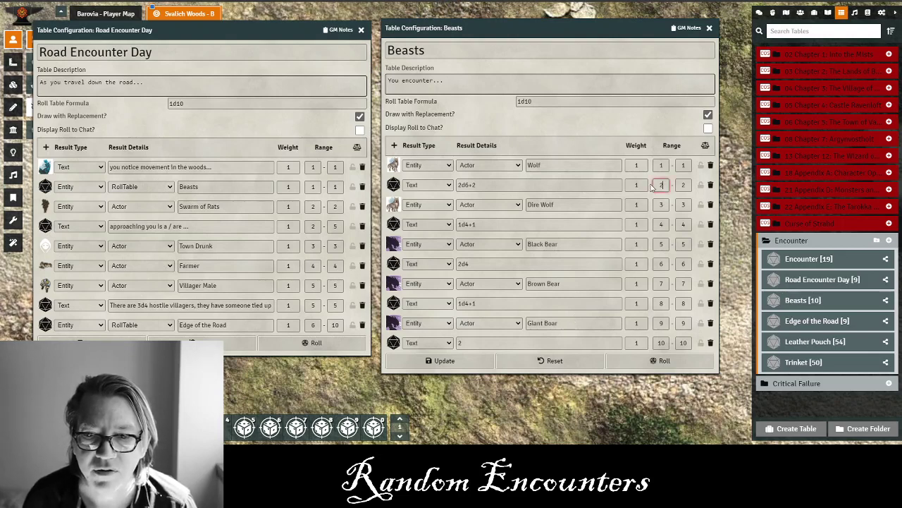
pyautogui.press('BackSpace')
pyautogui.write('1')
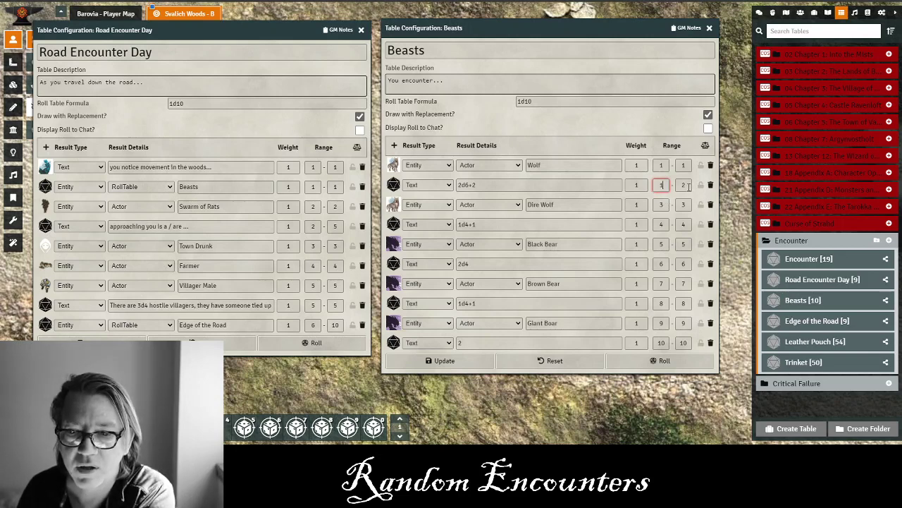
pyautogui.moveTo(688, 187); pyautogui.dragTo(672, 190)
pyautogui.write('1')
# Set the roll range of the 1d4+1 text result below Dire Wolf to 3–3.
pyautogui.moveTo(668, 223); pyautogui.dragTo(645, 226)
pyautogui.write('2')
pyautogui.write('3')
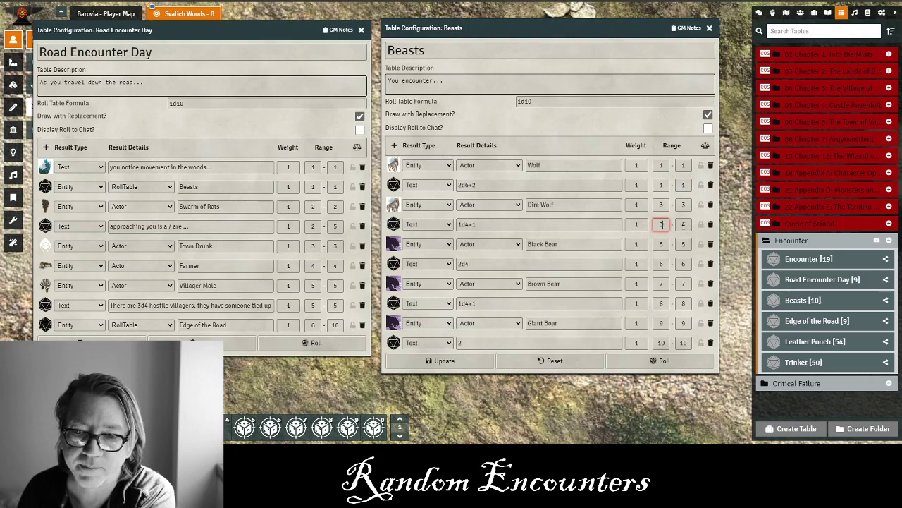
pyautogui.doubleClick(683, 224)
pyautogui.write('4')
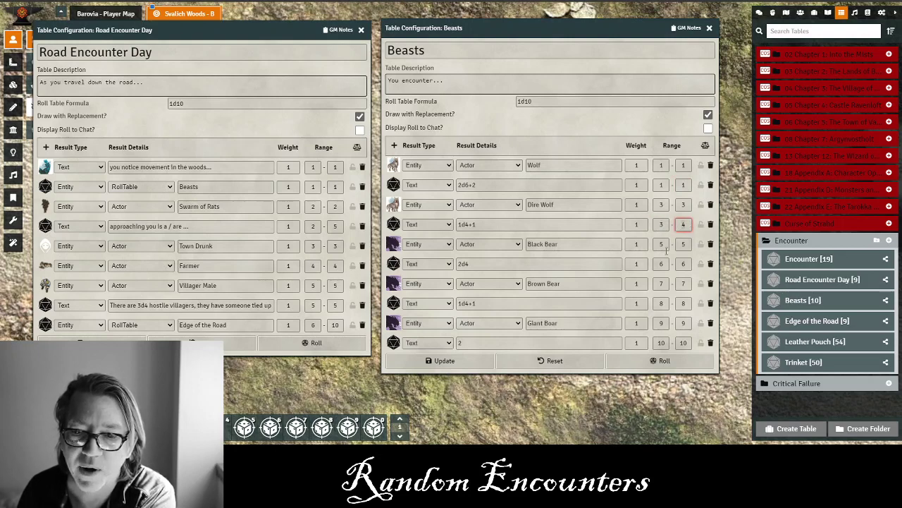
# Set the roll range of the 2d4 text result below Black Bear to 5–5.
pyautogui.moveTo(667, 263); pyautogui.dragTo(646, 265)
pyautogui.write('4')
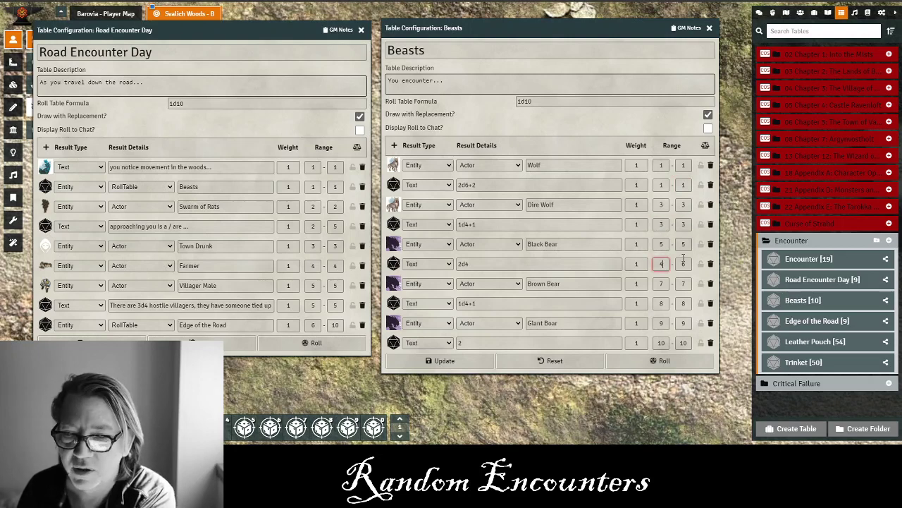
pyautogui.press('Tab')
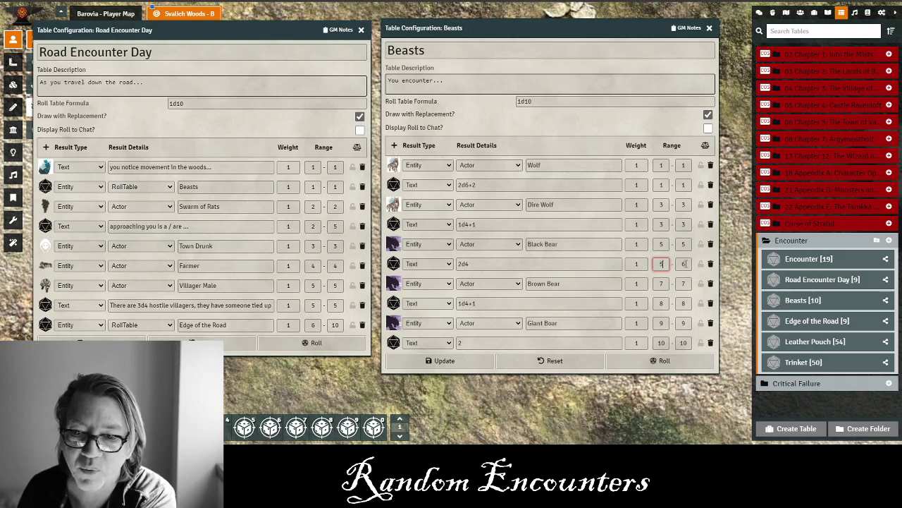
pyautogui.write('5')
pyautogui.click(664, 303)
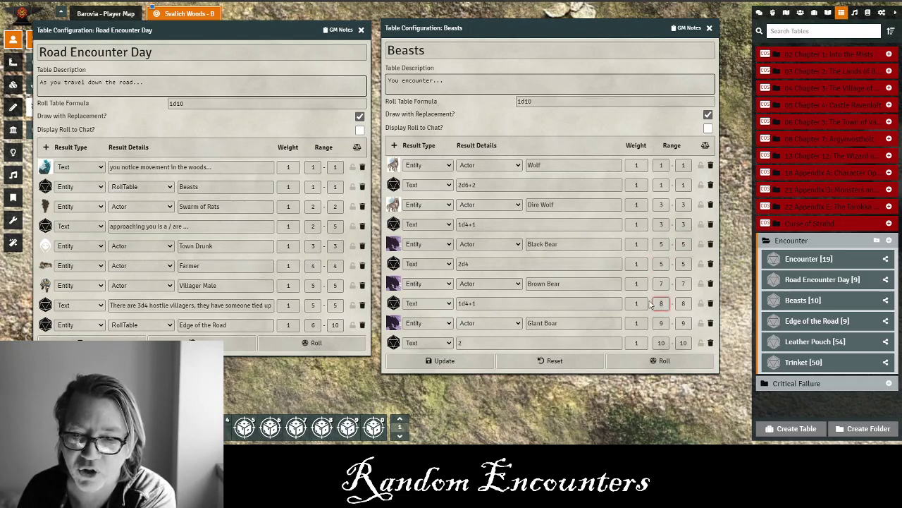
pyautogui.click(658, 284)
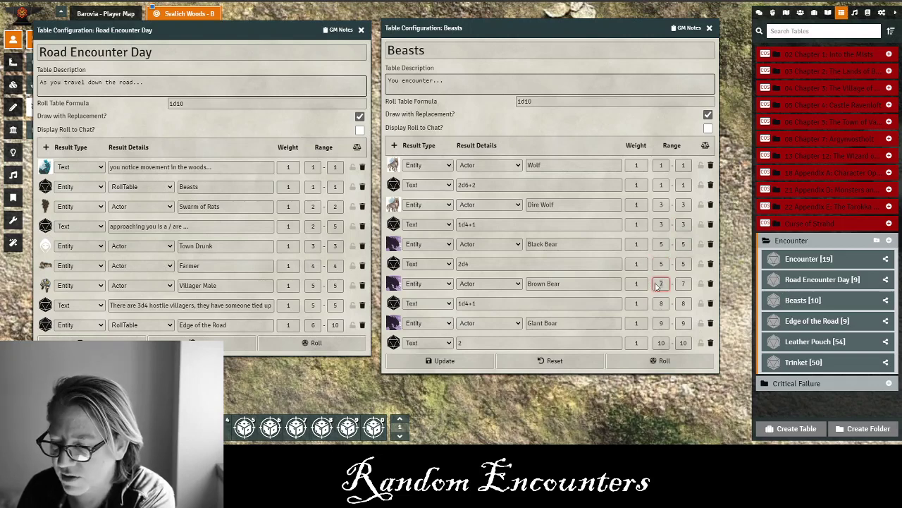
# Set the roll ranges of the Black Bear result and the 2d4 text result below it to 4–4.
pyautogui.doubleClick(662, 244)
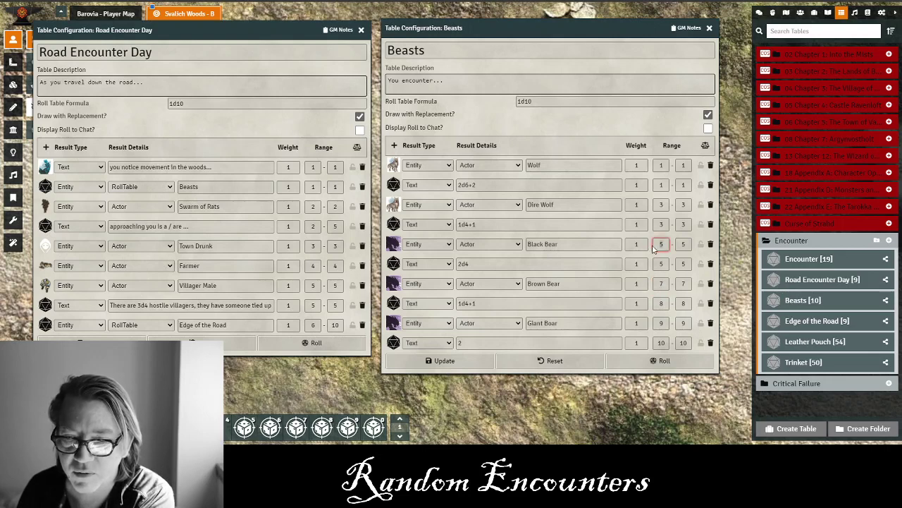
pyautogui.write('4')
pyautogui.press('Tab')
pyautogui.write('4')
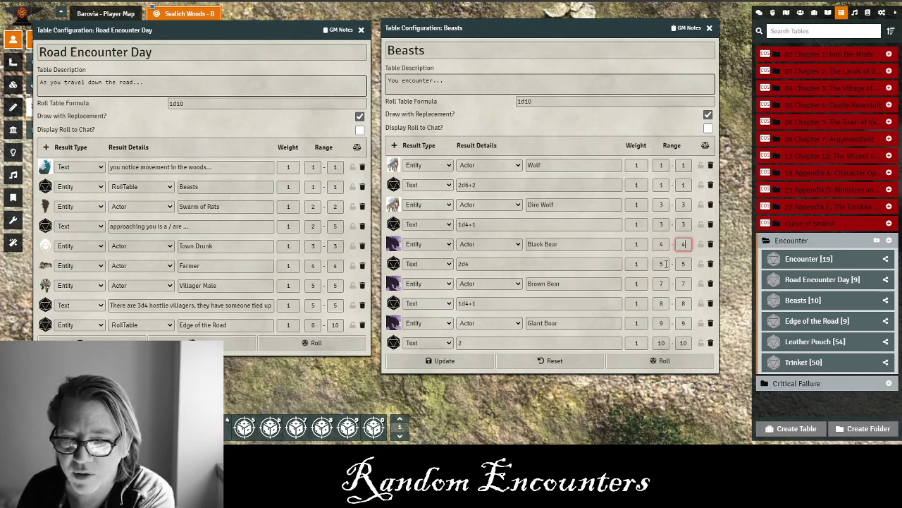
pyautogui.doubleClick(663, 264)
pyautogui.write('4')
pyautogui.press('Tab')
pyautogui.write('4')
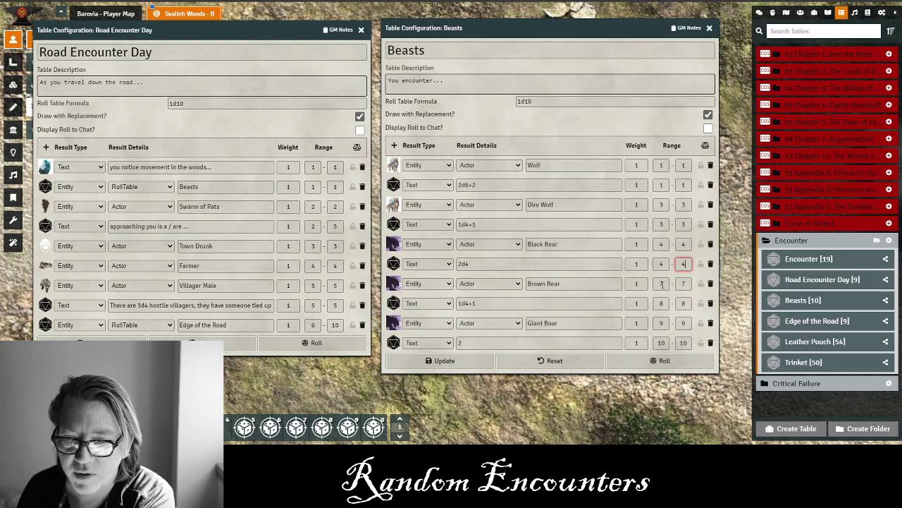
# Set the roll ranges of the Brown Bear result and the 1d4+1 text result below it to 5–5.
pyautogui.doubleClick(662, 283)
pyautogui.write('5')
pyautogui.press('Tab')
pyautogui.write('5')
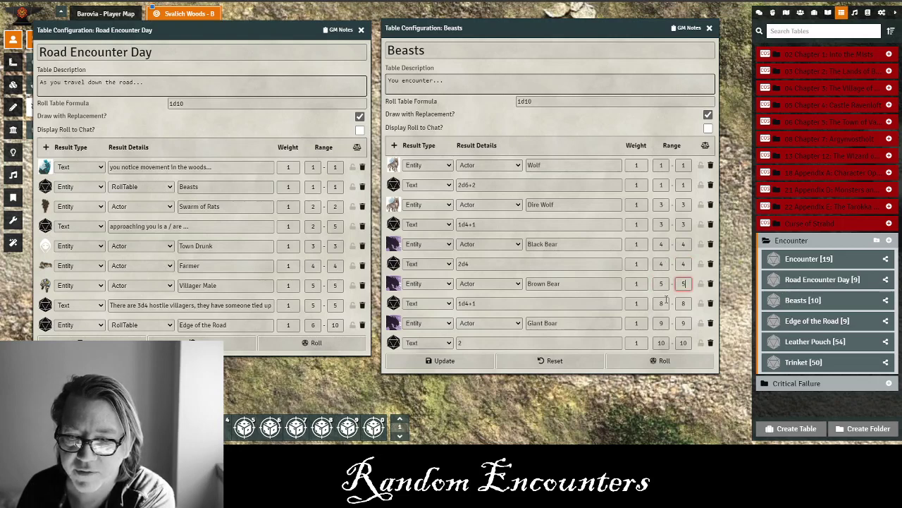
pyautogui.doubleClick(661, 304)
pyautogui.write('5')
pyautogui.press('Tab')
pyautogui.write('5')
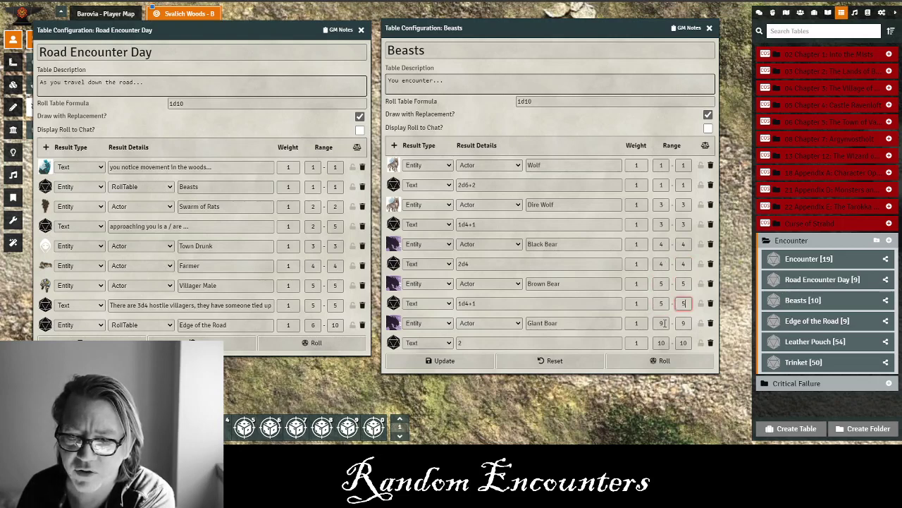
# Set the roll ranges of the Giant Boar result and the text result "2" below it to 6–6.
pyautogui.doubleClick(661, 323)
pyautogui.write('9')
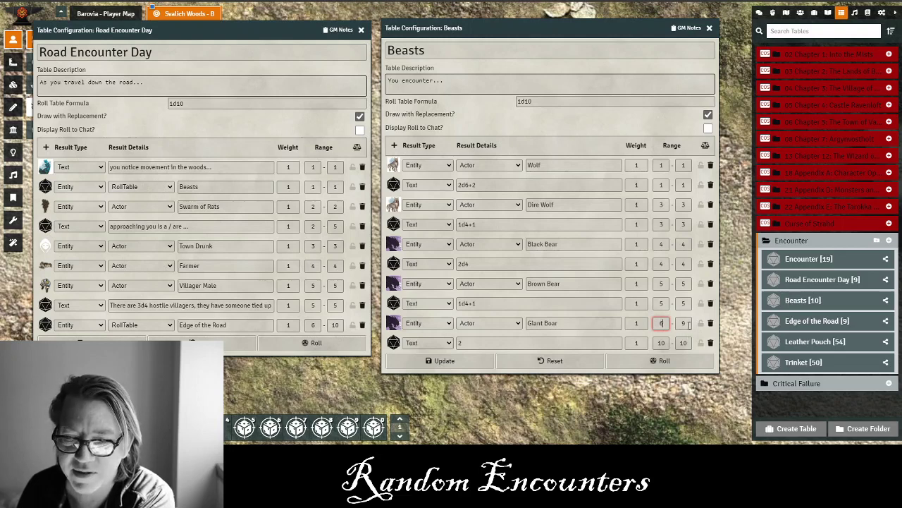
pyautogui.write('6')
pyautogui.press('Tab')
pyautogui.write('6')
pyautogui.doubleClick(661, 343)
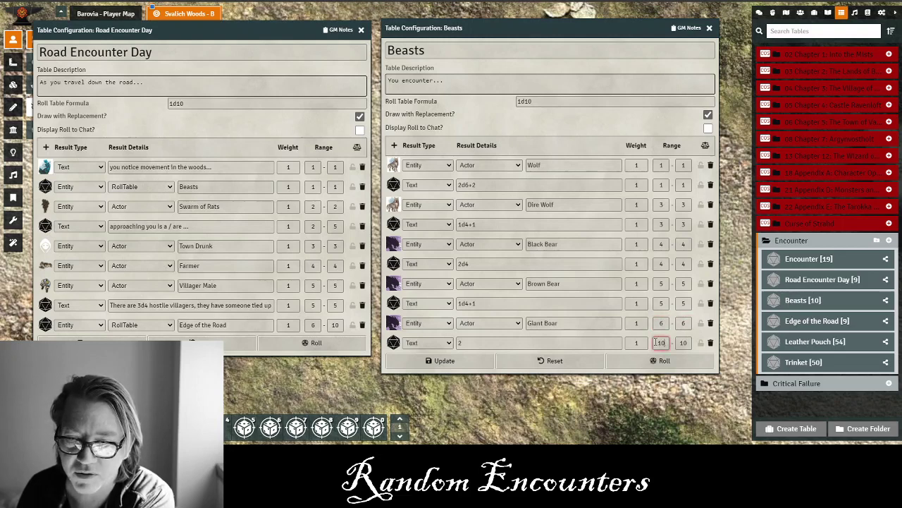
pyautogui.write('6')
pyautogui.press('Tab')
pyautogui.write('6')
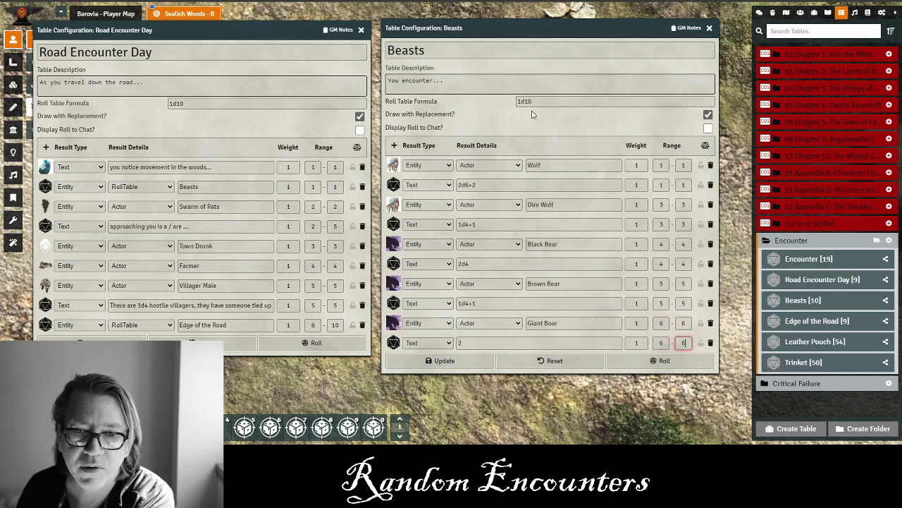
# Set the Beasts table's roll formula to 1d6.
pyautogui.click(538, 101)
pyautogui.press('BackSpace')
pyautogui.press('BackSpace')
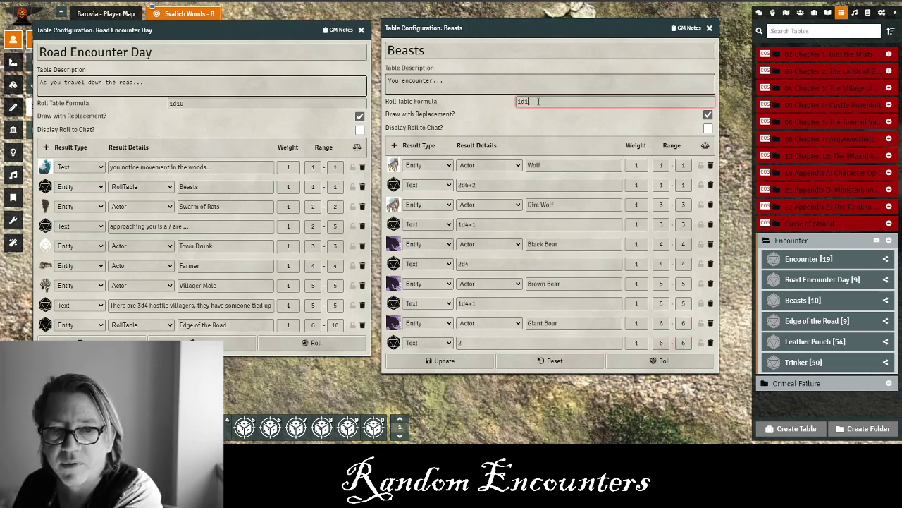
pyautogui.write('6')
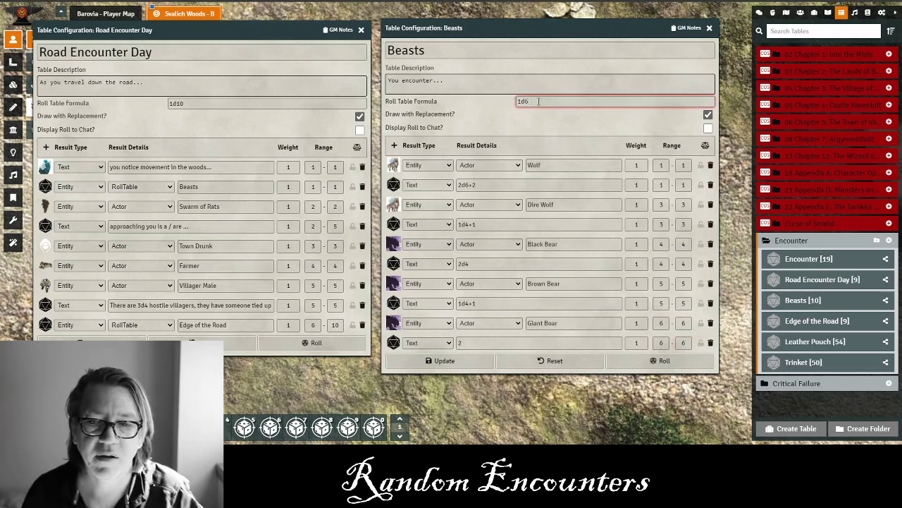
pyautogui.doubleClick(538, 101)
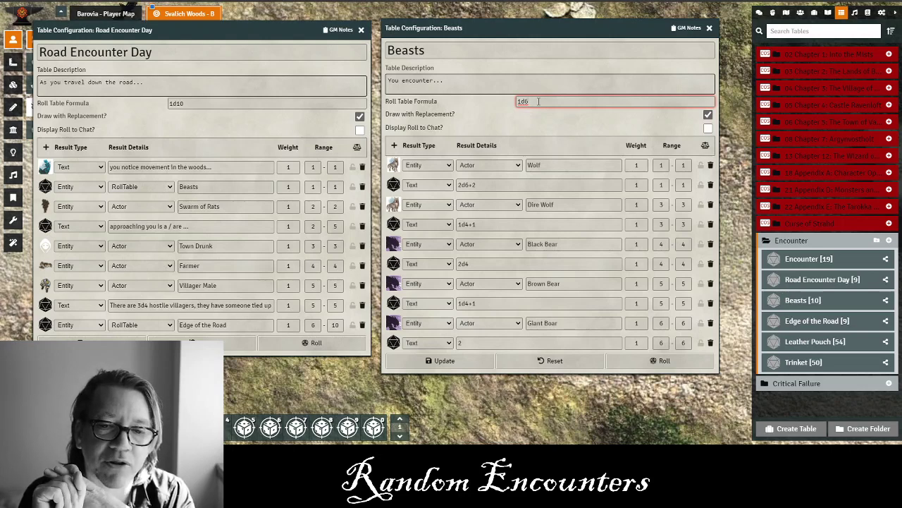
pyautogui.press('BackSpace')
pyautogui.write('1')
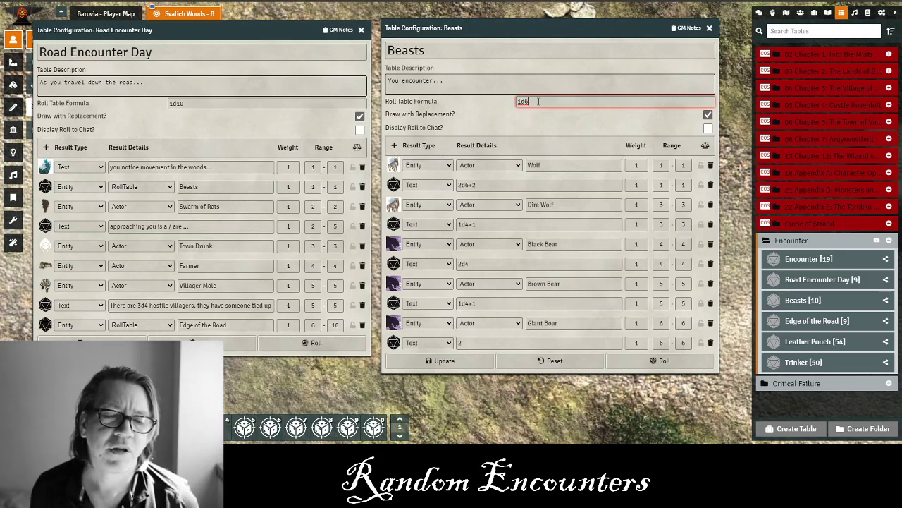
pyautogui.press('BackSpace')
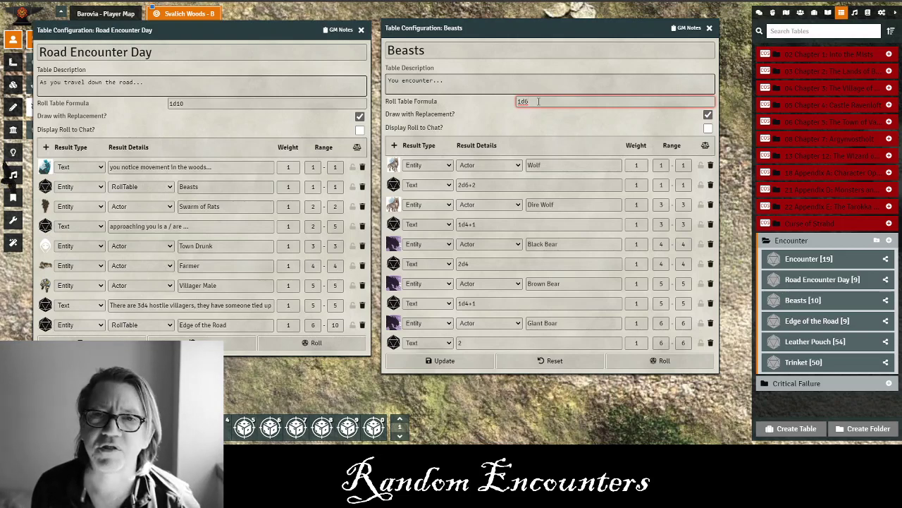
pyautogui.write('1')
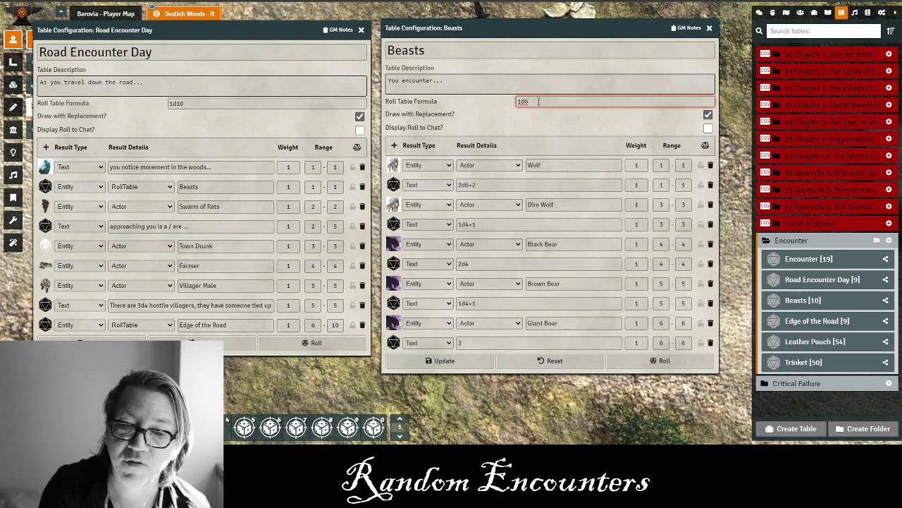
pyautogui.press('BackSpace')
pyautogui.write('6')
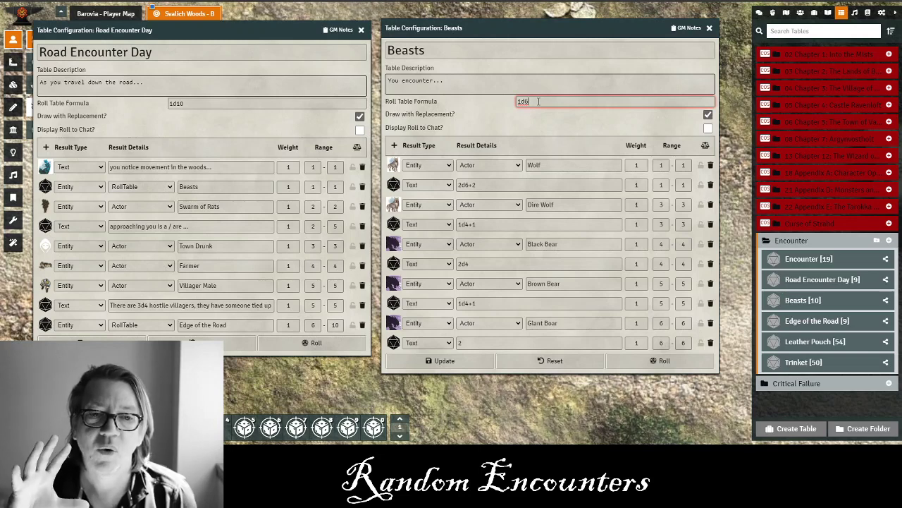
pyautogui.press('BackSpace')
pyautogui.write('6')
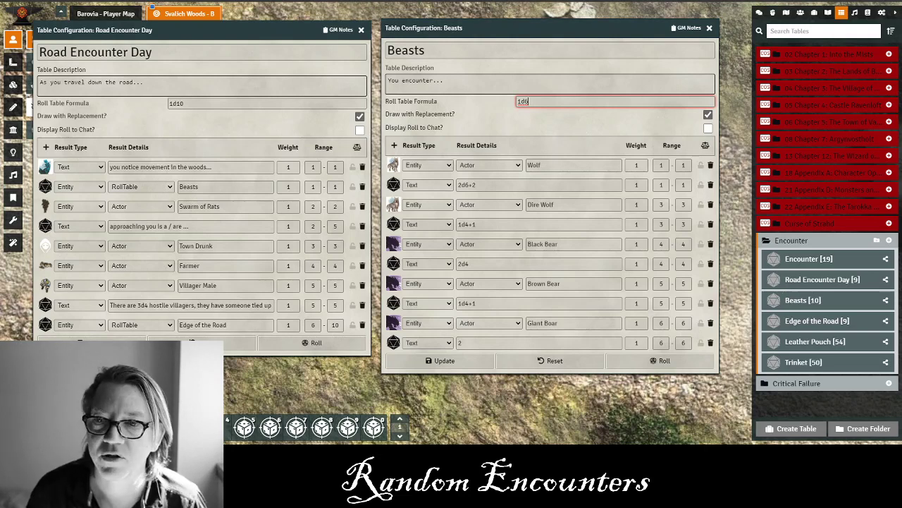
# Clear all messages from the chat log and roll on the Beasts table.
pyautogui.click(759, 13)
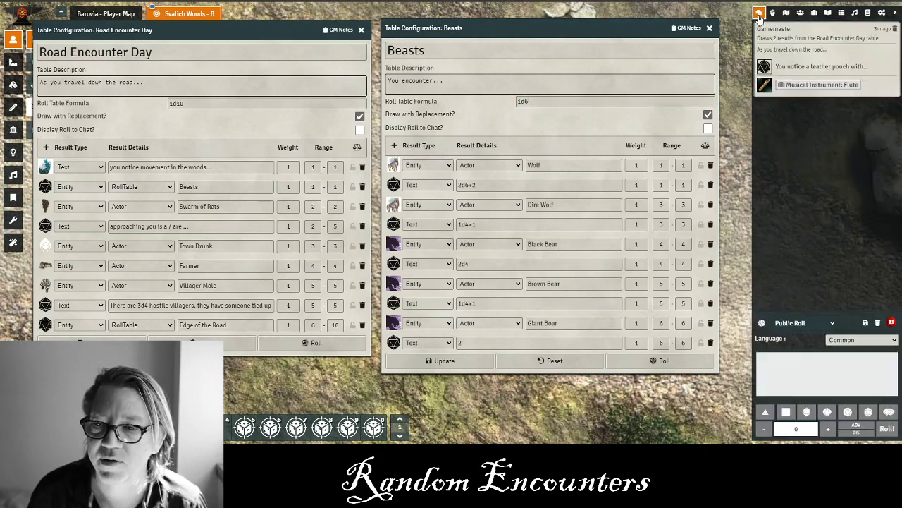
pyautogui.click(878, 323)
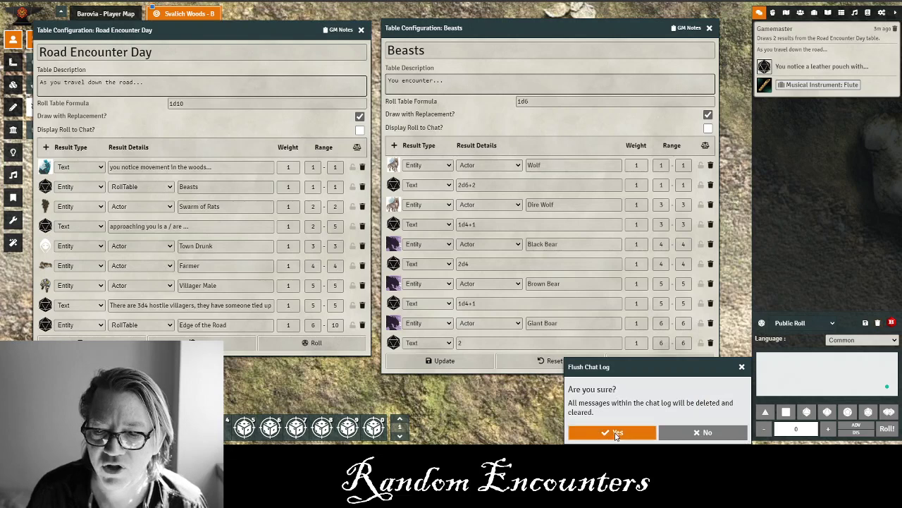
pyautogui.click(617, 429)
pyautogui.click(668, 367)
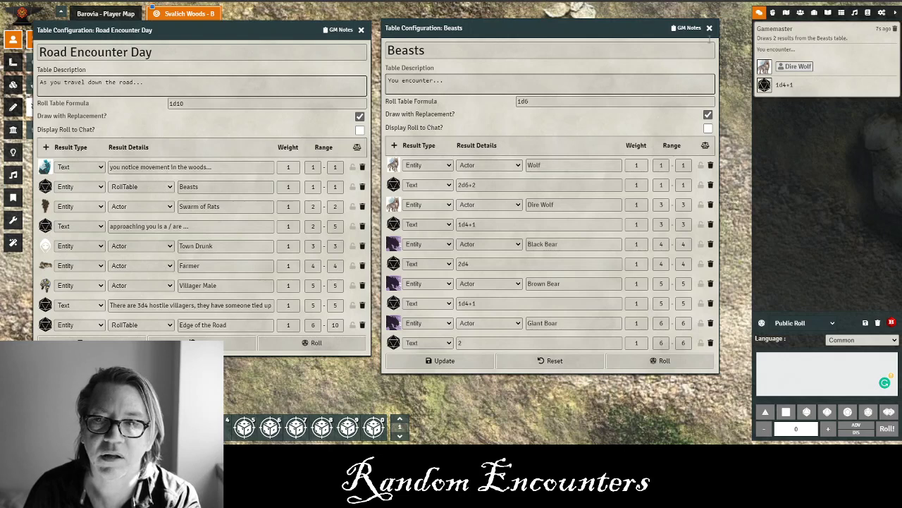
# View the Wolf actor's sheet from the Beast subfolder of the D&D Beyond Import monsters, and close it.
pyautogui.click(800, 13)
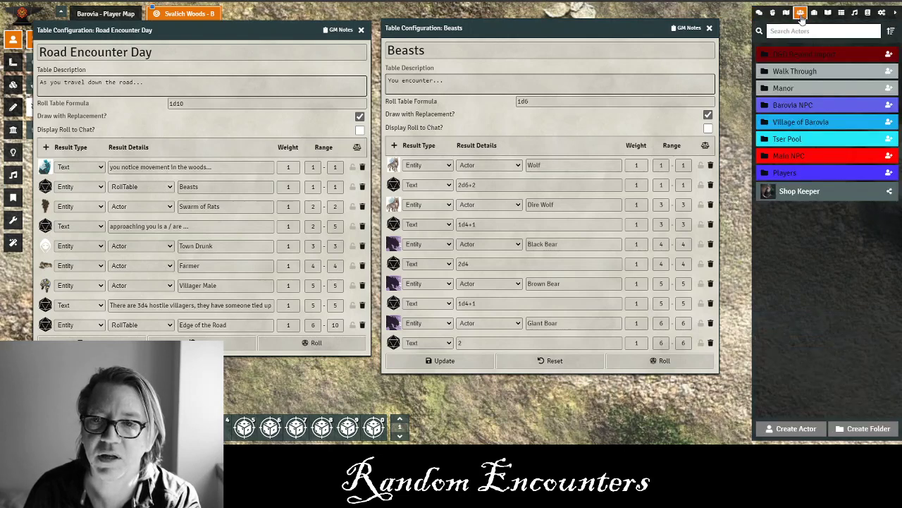
pyautogui.click(806, 55)
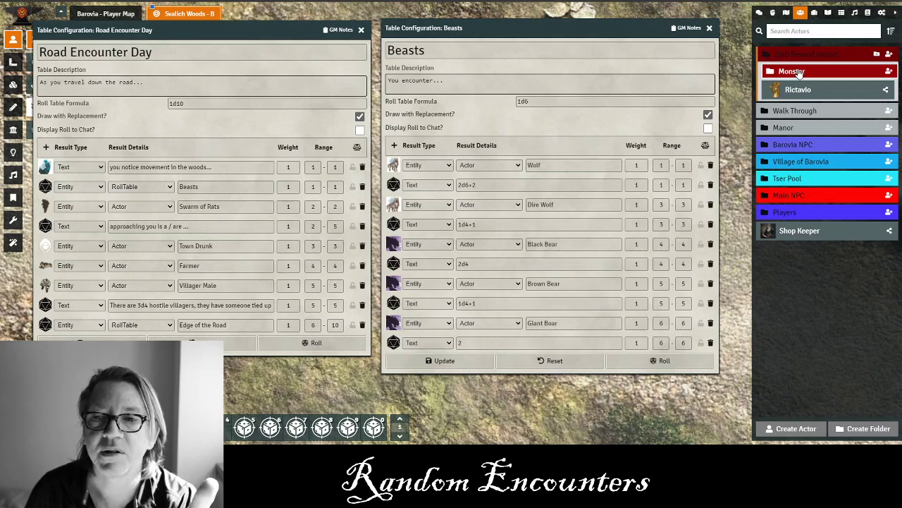
pyautogui.click(793, 71)
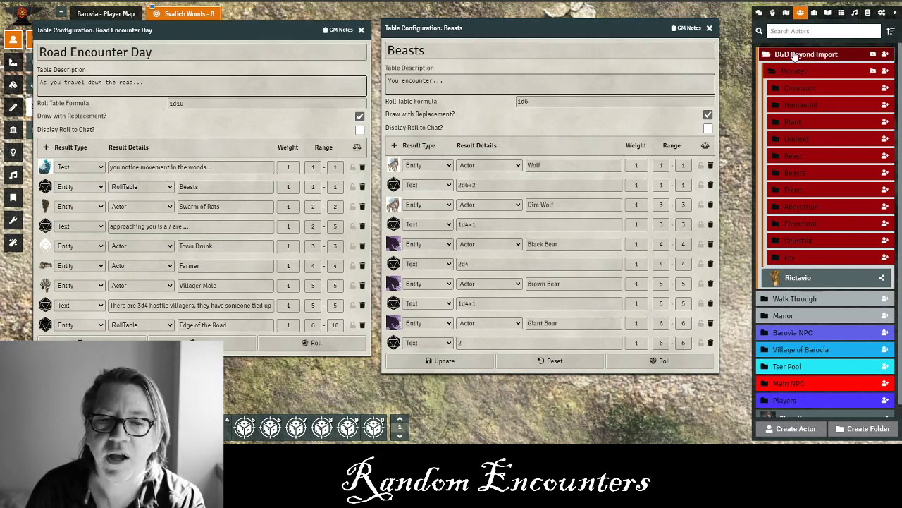
pyautogui.click(816, 156)
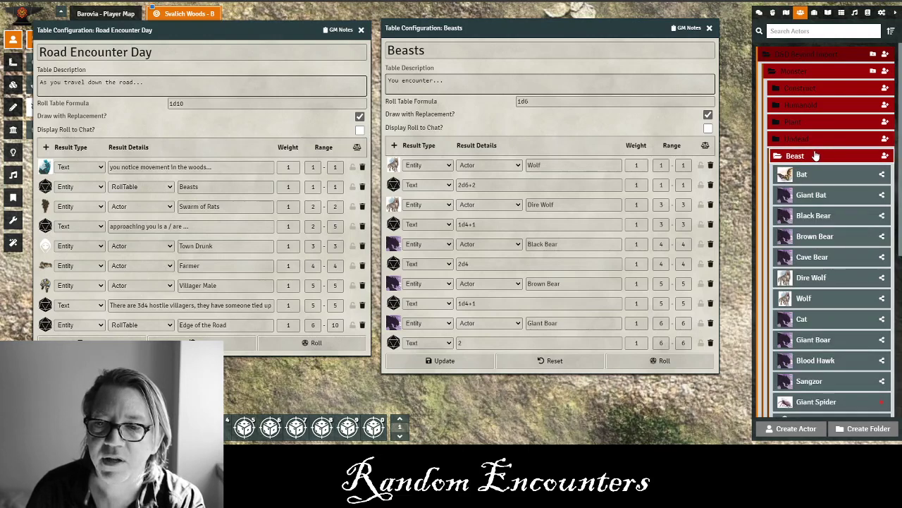
pyautogui.click(809, 299)
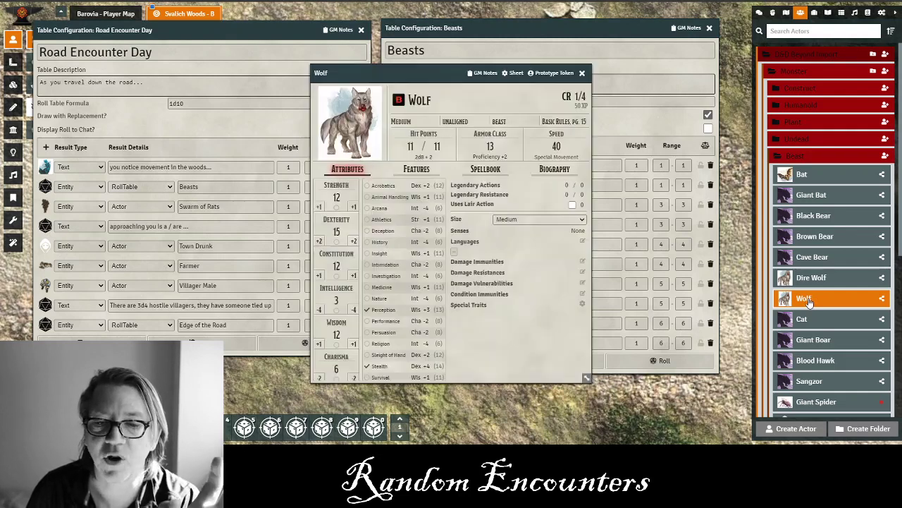
pyautogui.click(582, 73)
pyautogui.click(549, 165)
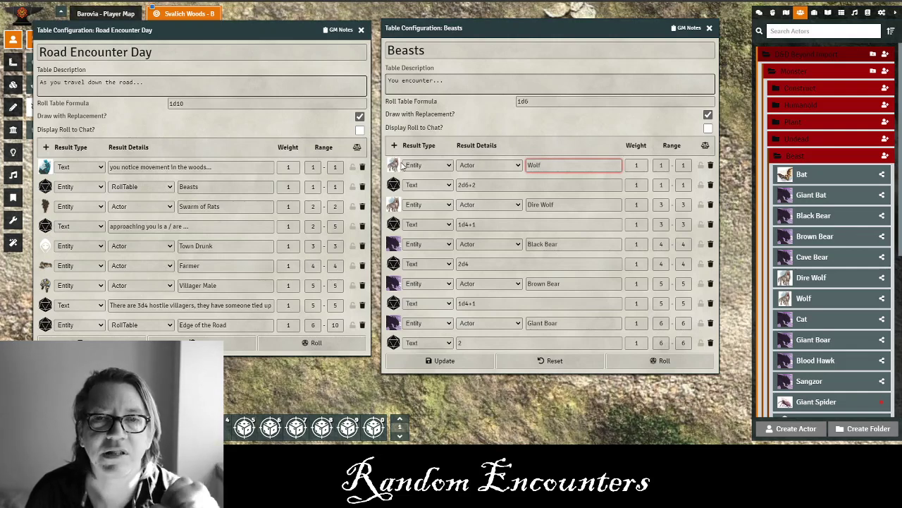
pyautogui.click(543, 128)
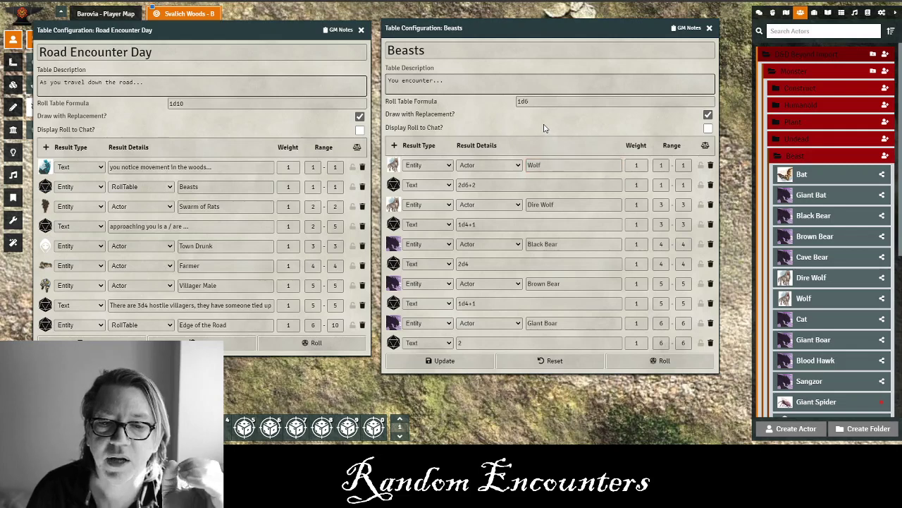
# Open the Dire Wolf sheet from the Beasts roll result in chat and roll 1d4+1 for the number of wolves.
pyautogui.click(760, 13)
pyautogui.click(796, 66)
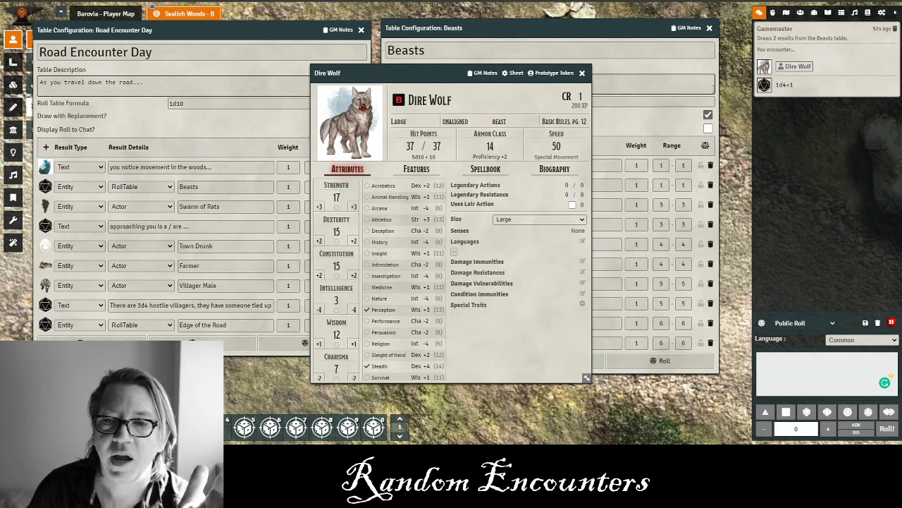
pyautogui.click(797, 360)
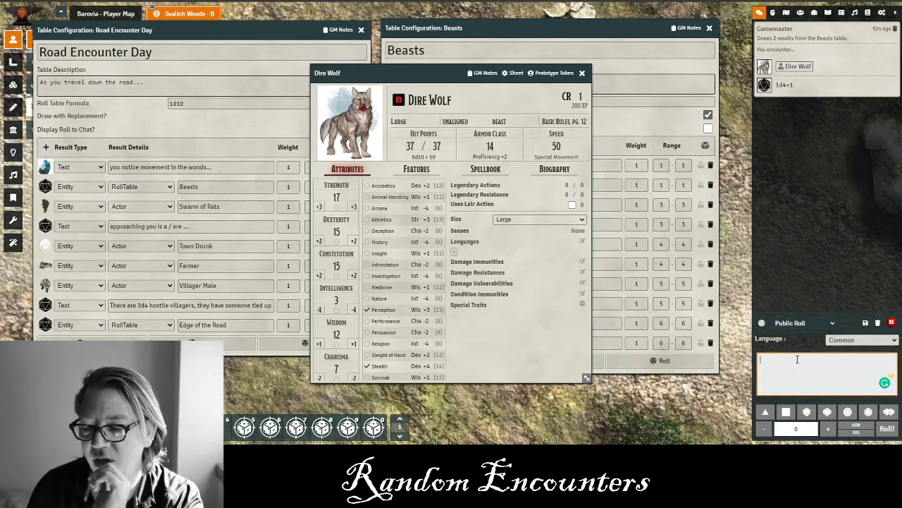
pyautogui.write('/r')
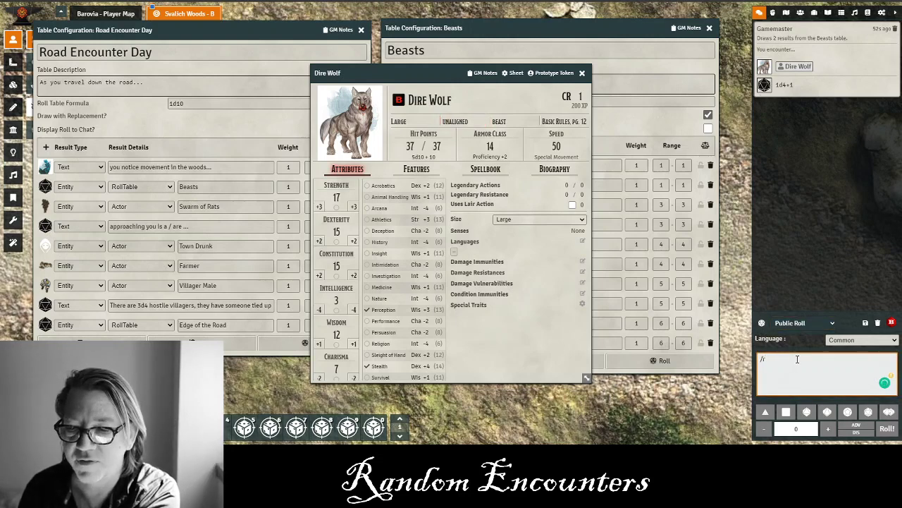
pyautogui.write(' 1d4+1')
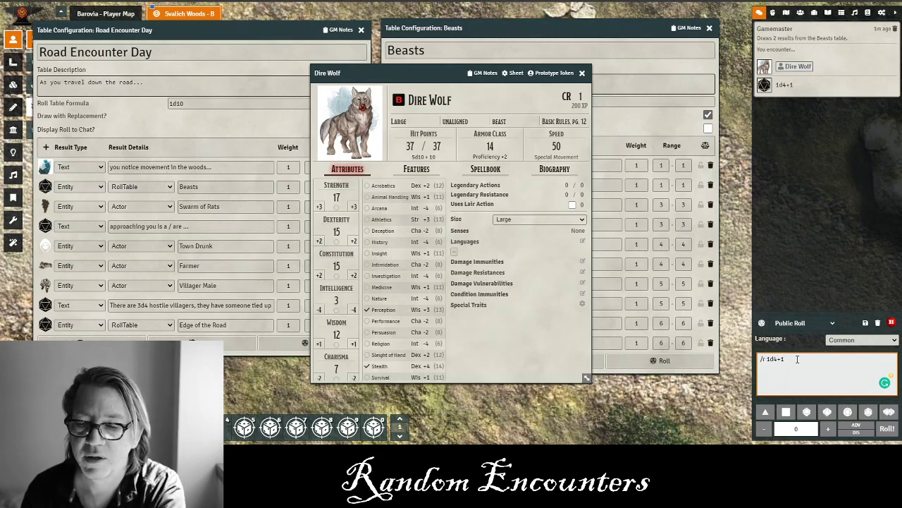
pyautogui.press('Return')
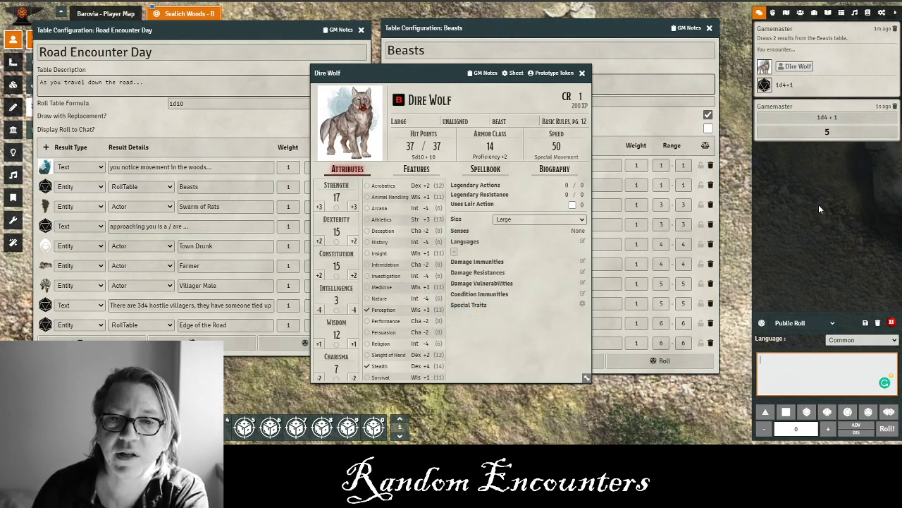
# Close the Beasts table and Dire Wolf sheet, and place three Dire Wolf tokens in a row above the party.
pyautogui.click(709, 27)
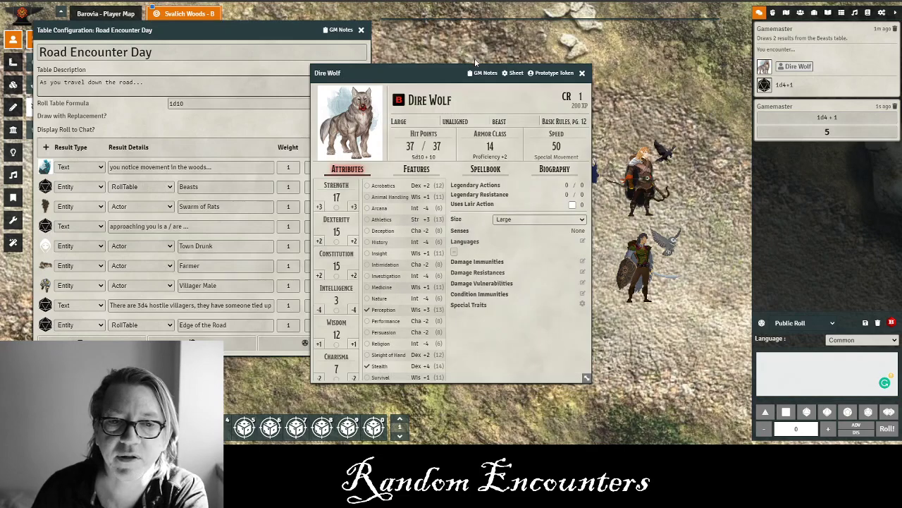
pyautogui.moveTo(444, 72); pyautogui.dragTo(437, 73)
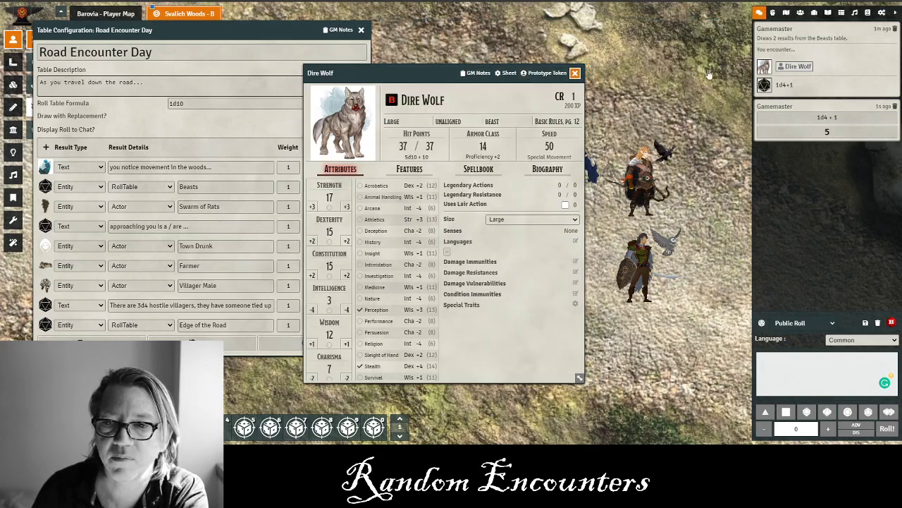
pyautogui.click(576, 74)
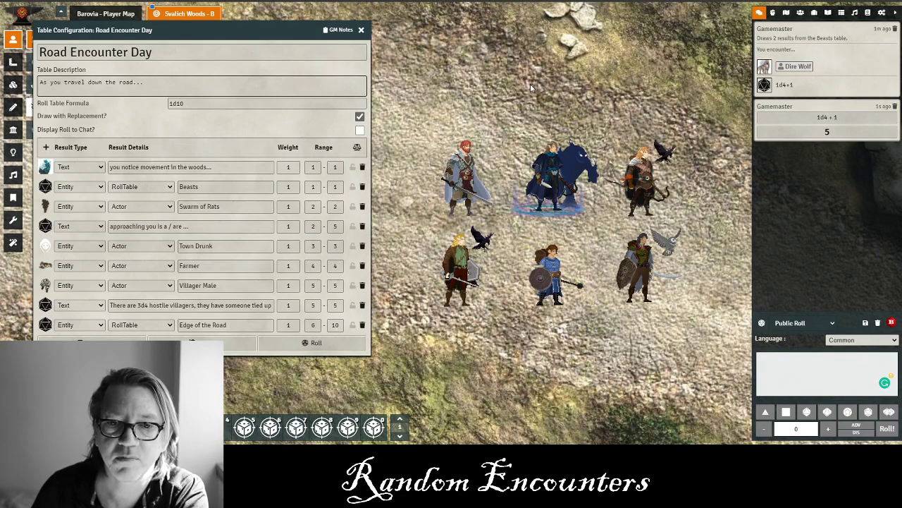
pyautogui.moveTo(530, 84); pyautogui.dragTo(567, 93)
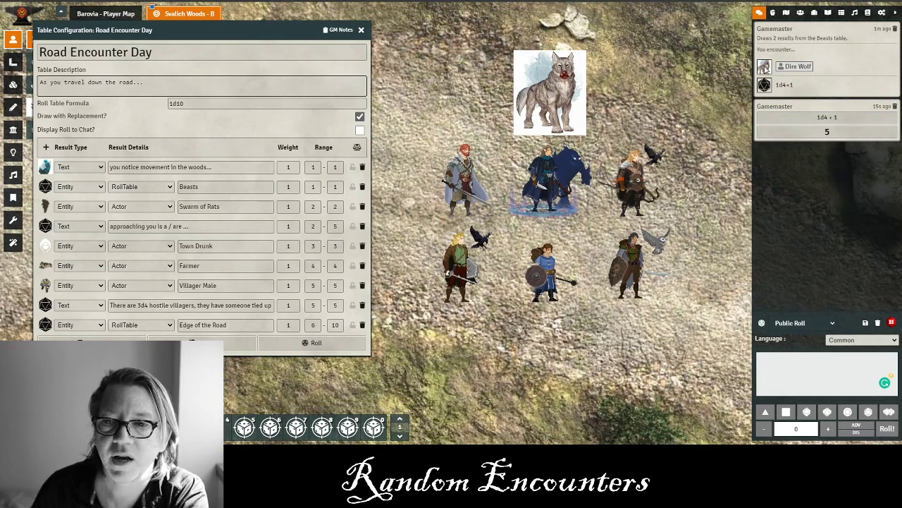
pyautogui.moveTo(795, 67); pyautogui.dragTo(670, 83)
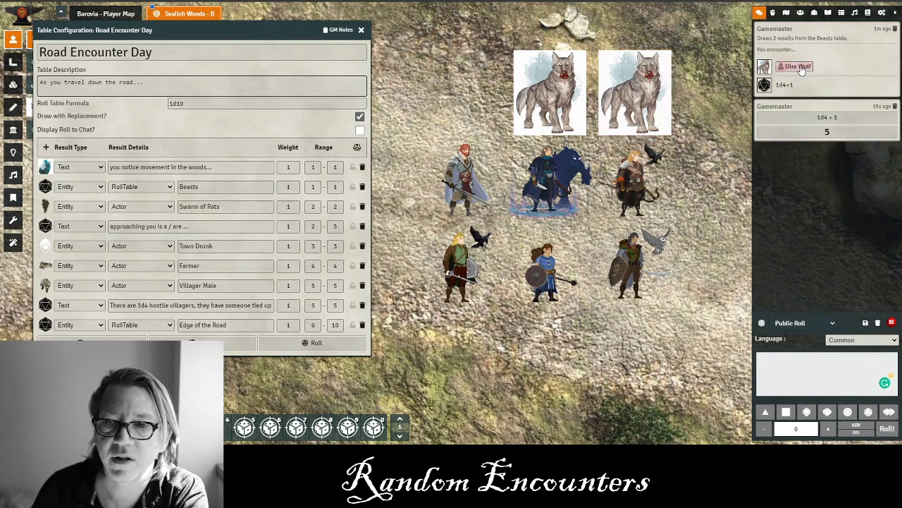
pyautogui.moveTo(478, 85); pyautogui.dragTo(480, 86)
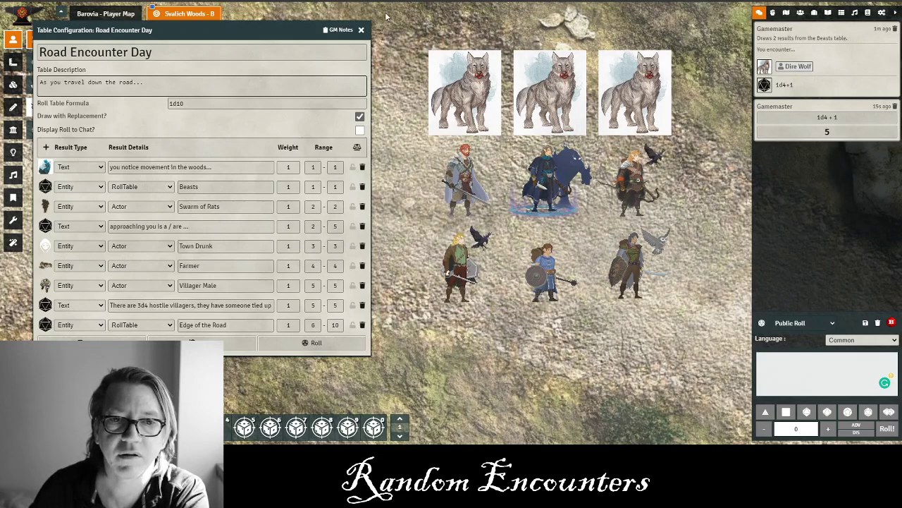
# Add all party and Dire Wolf tokens to a combat encounter and show the combat tracker.
pyautogui.scroll(-2, 602, 355)
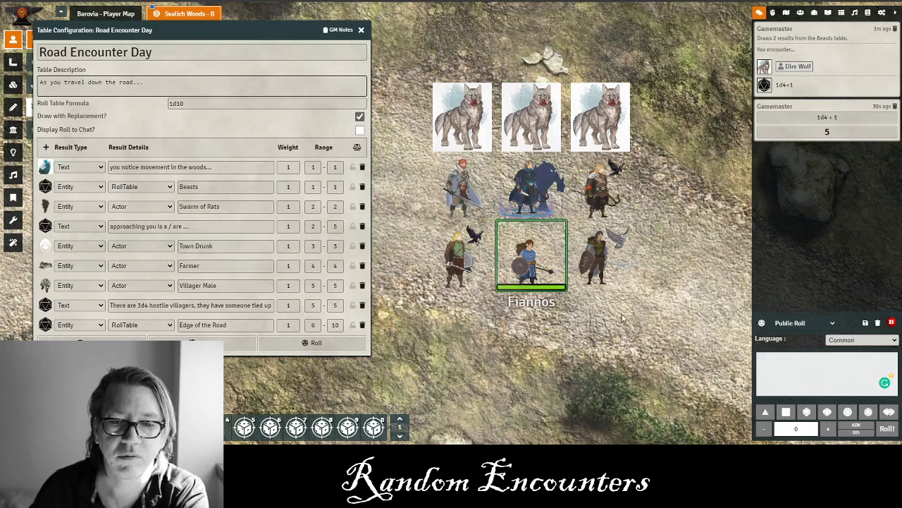
pyautogui.moveTo(707, 292); pyautogui.dragTo(420, 62)
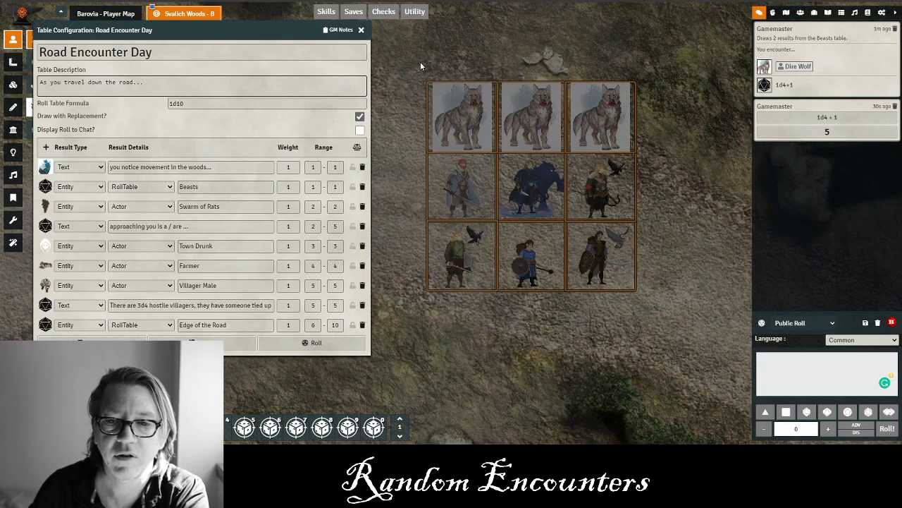
pyautogui.rightClick(590, 109)
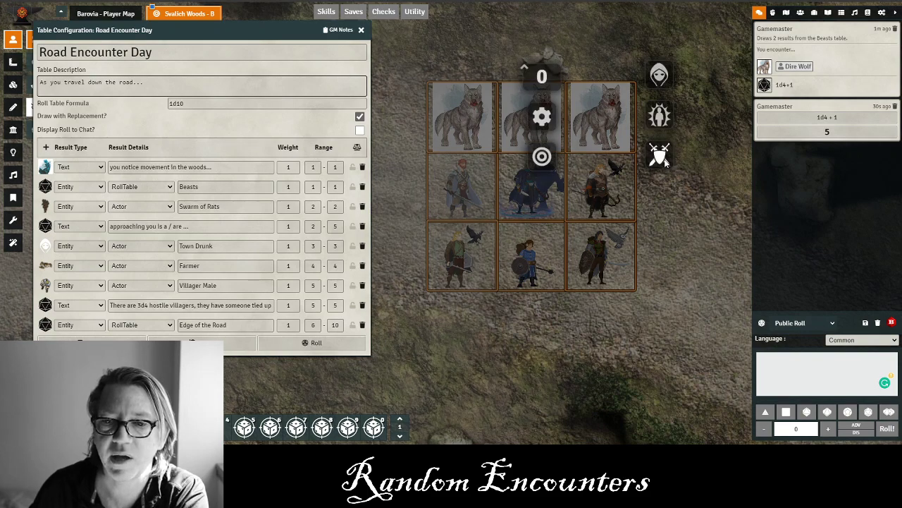
pyautogui.click(664, 158)
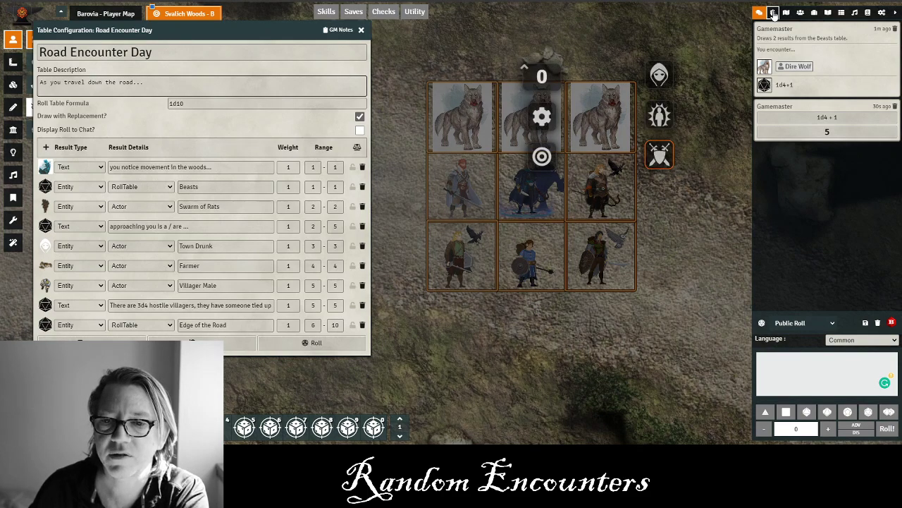
pyautogui.click(774, 12)
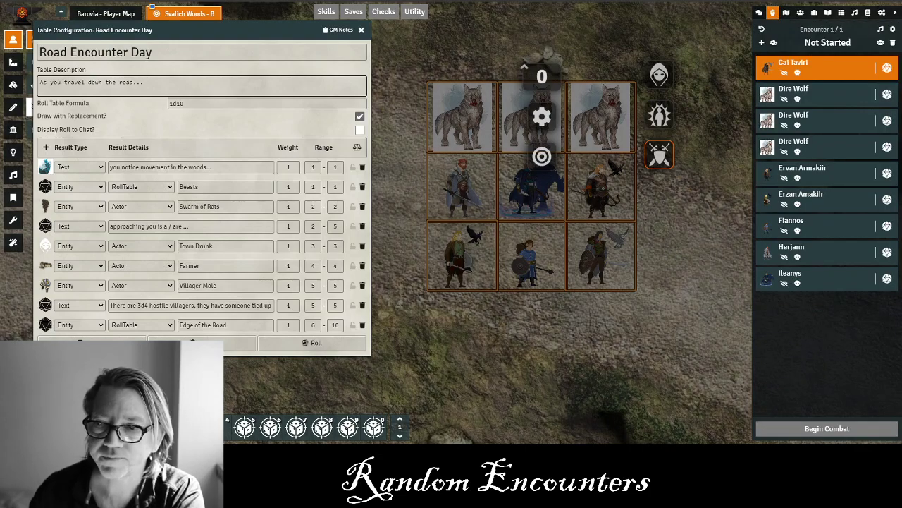
# End the combat encounter, emptying the turn tracker, and deselect all tokens on the map.
pyautogui.click(891, 45)
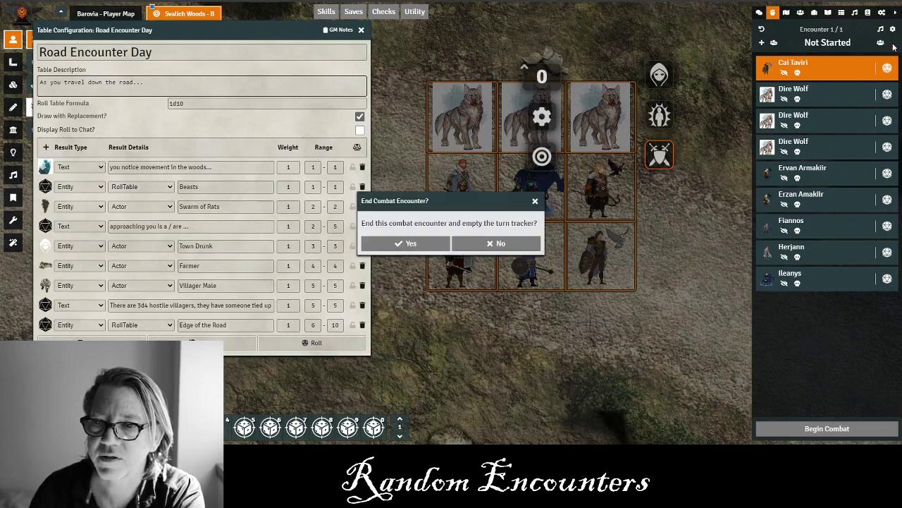
pyautogui.click(413, 244)
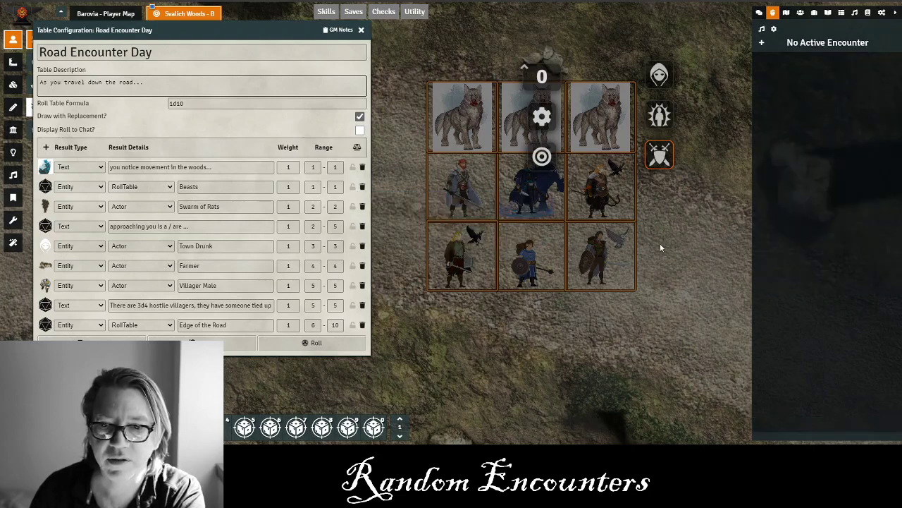
pyautogui.click(666, 241)
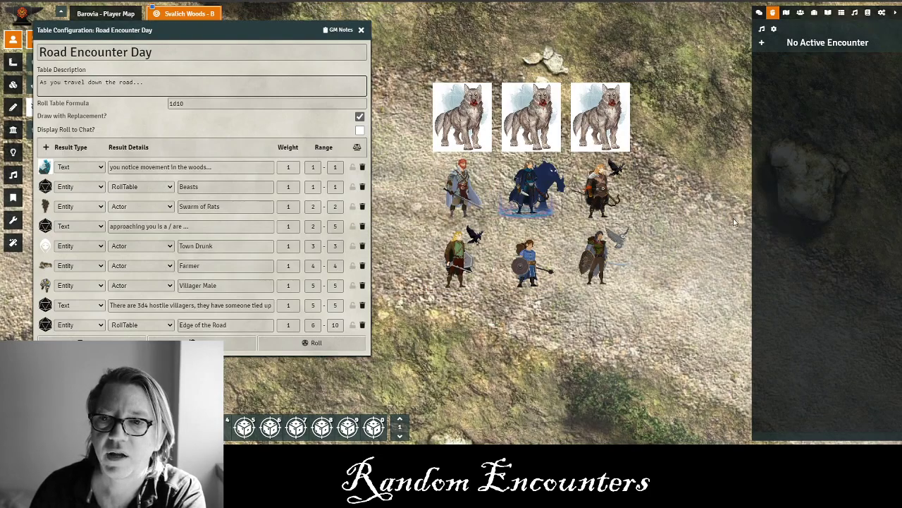
# Reopen the Beasts table to review its results and roll ranges, and close it.
pyautogui.click(841, 12)
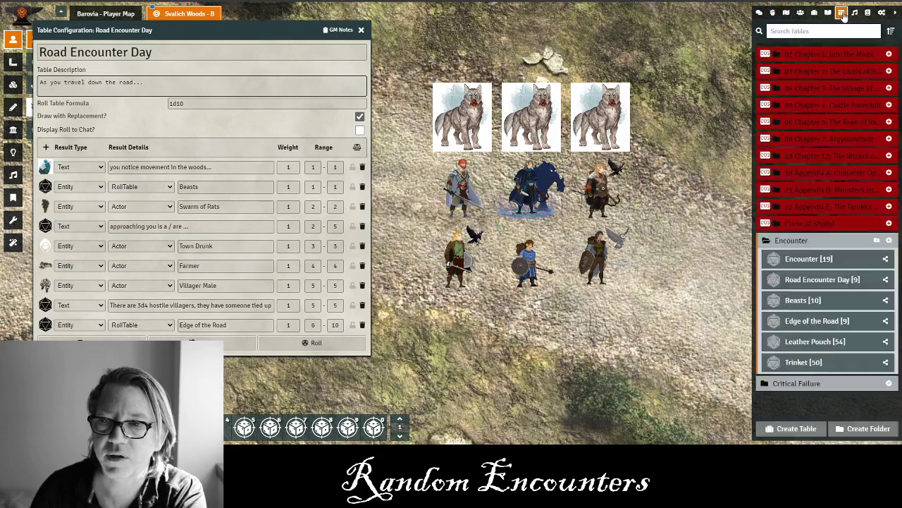
pyautogui.click(800, 302)
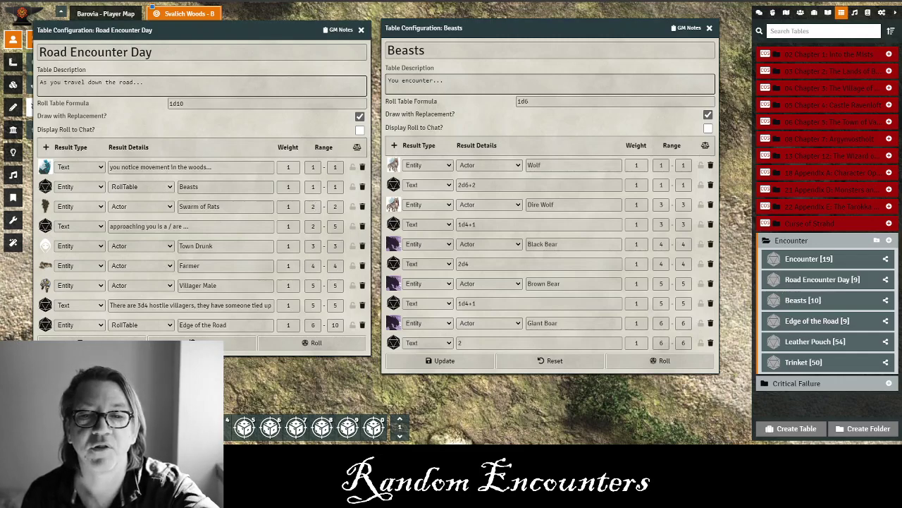
pyautogui.click(709, 27)
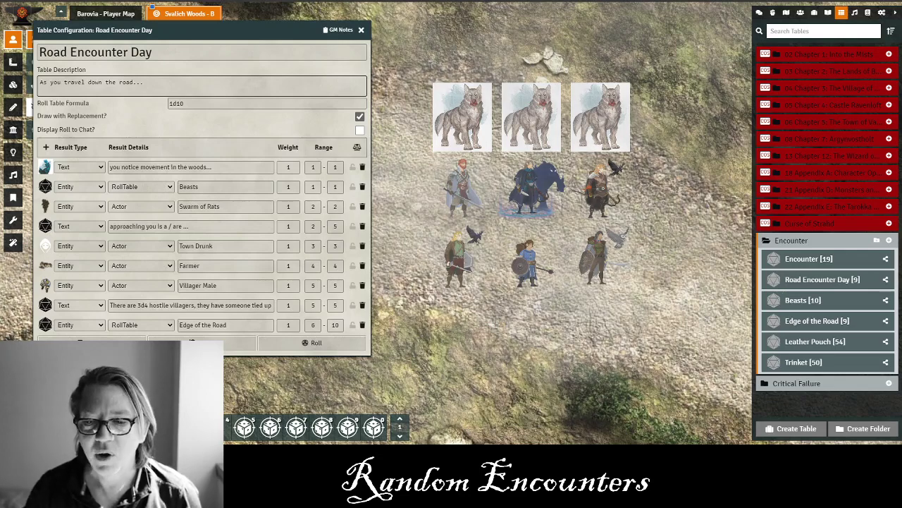
# Open the Edge of the Road table beside the Road Encounter Day table and bring up the chat log.
pyautogui.click(791, 323)
pyautogui.moveTo(469, 18); pyautogui.dragTo(551, 28)
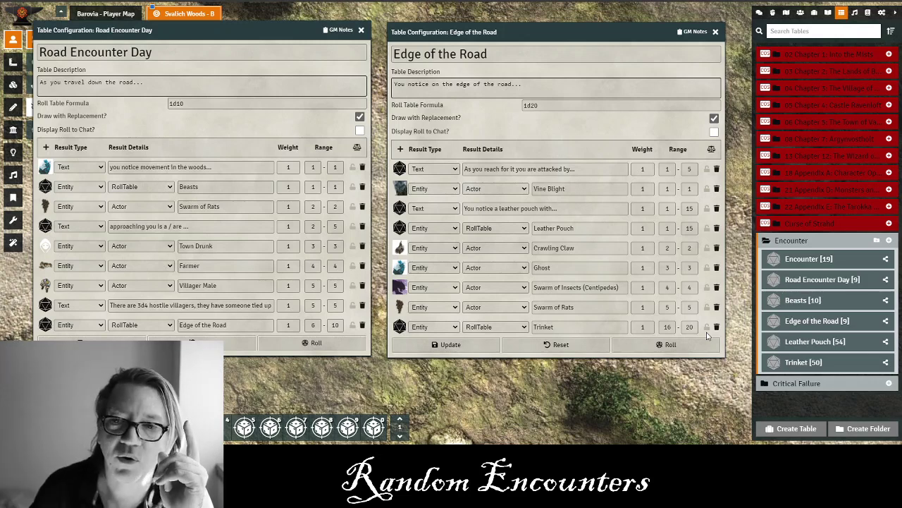
pyautogui.click(760, 12)
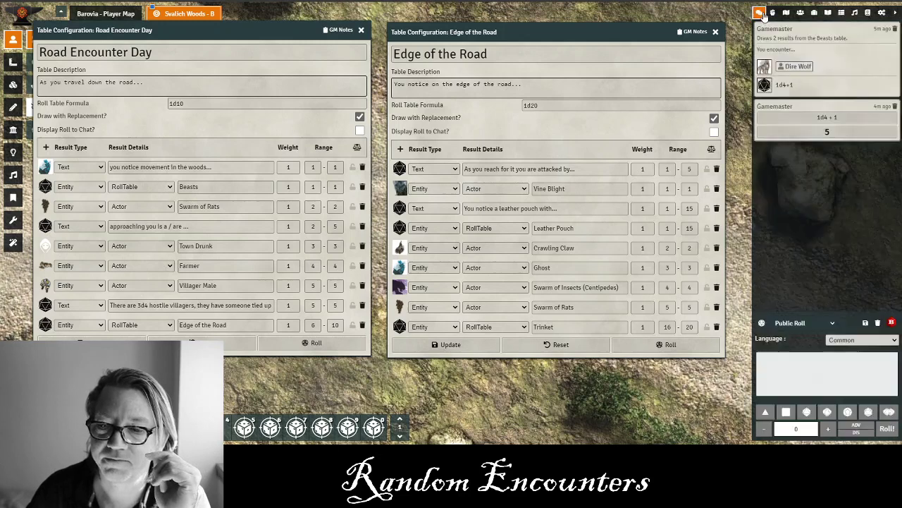
# Clear all messages from the chat log and roll the Edge of the Road table once.
pyautogui.click(878, 322)
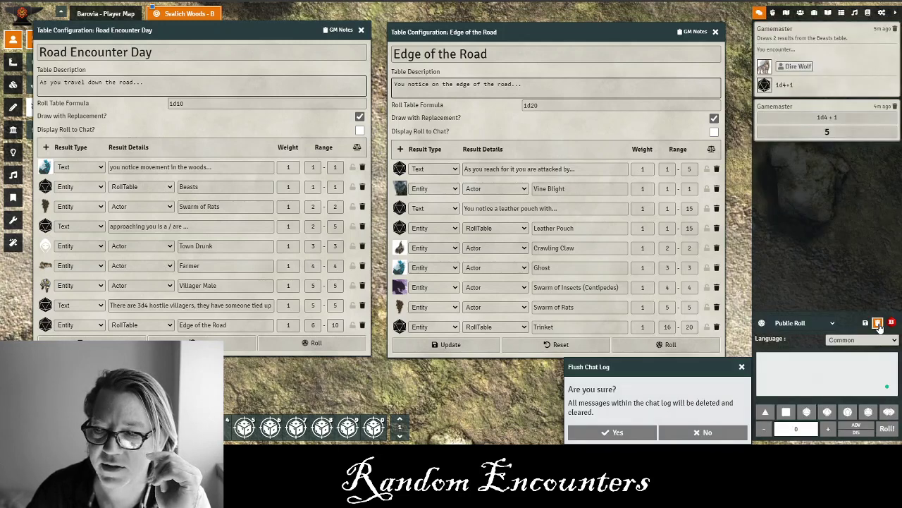
pyautogui.click(612, 432)
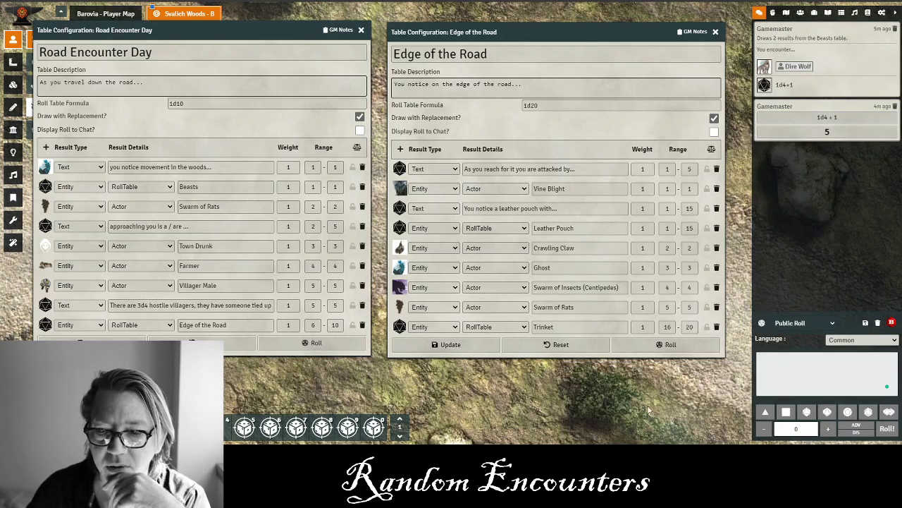
pyautogui.click(668, 346)
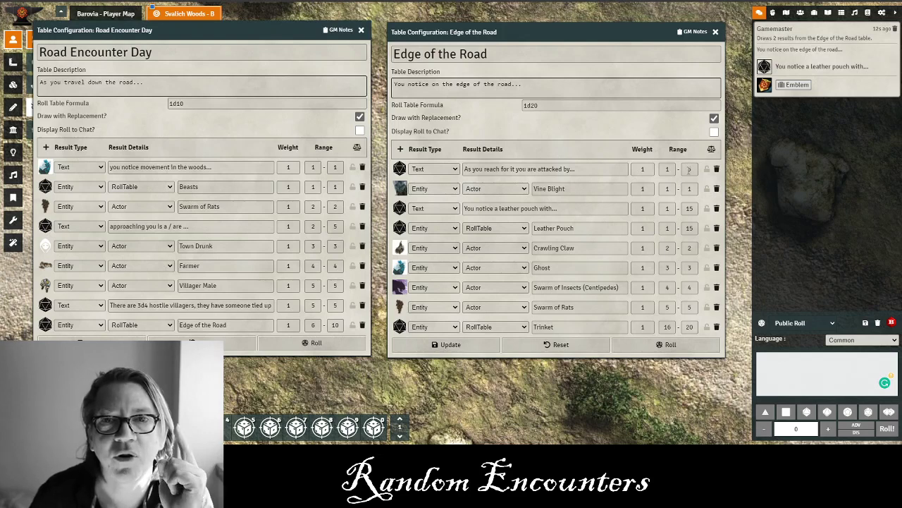
# Roll the Edge of the Road table four more times to test its pouch and monster results.
pyautogui.click(688, 170)
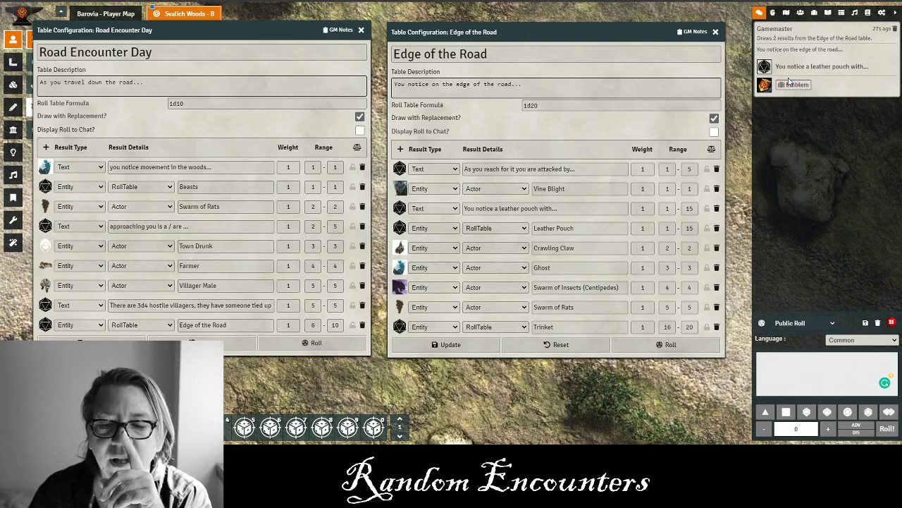
pyautogui.click(664, 345)
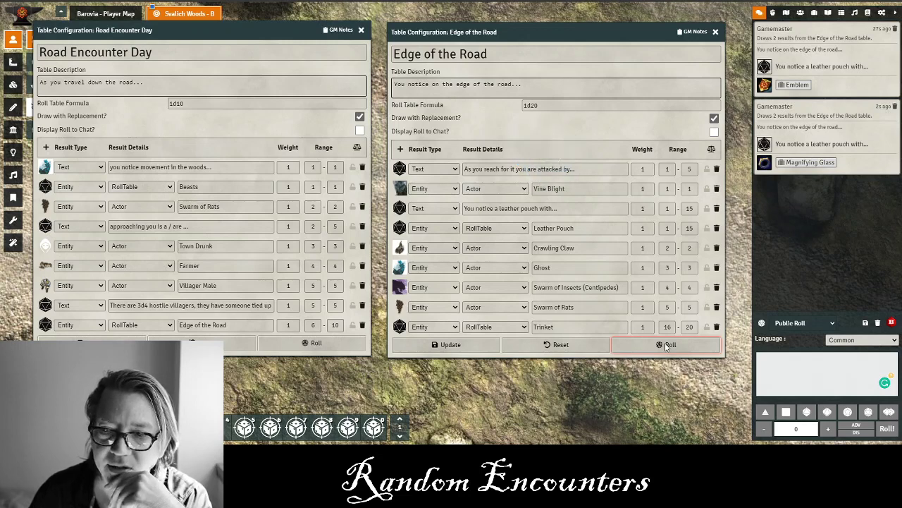
pyautogui.click(665, 345)
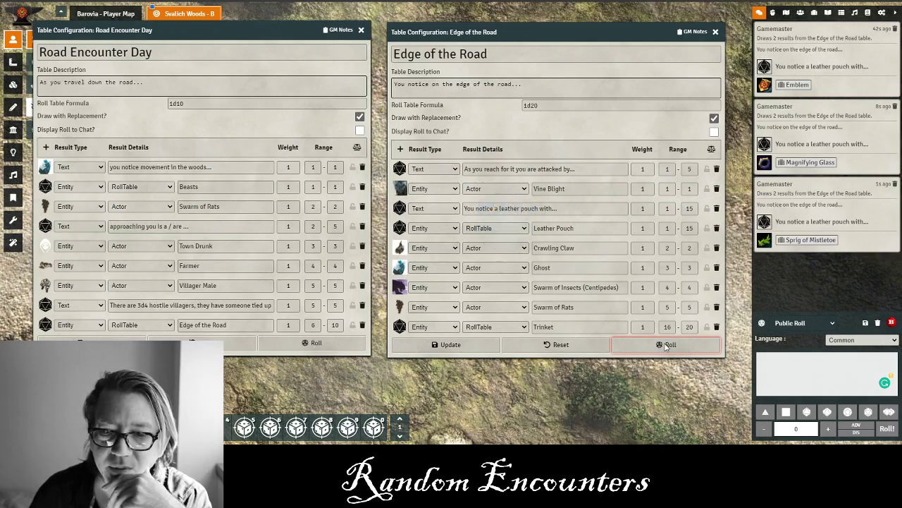
pyautogui.click(665, 344)
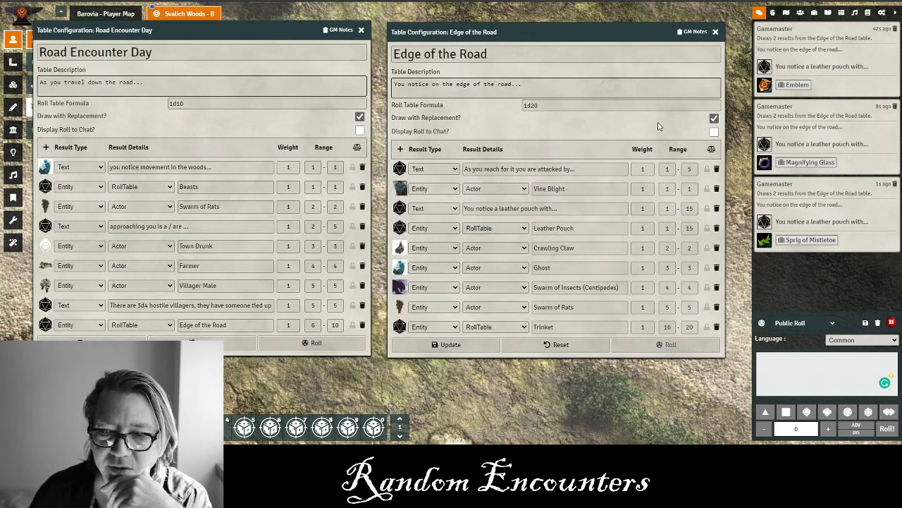
pyautogui.click(656, 350)
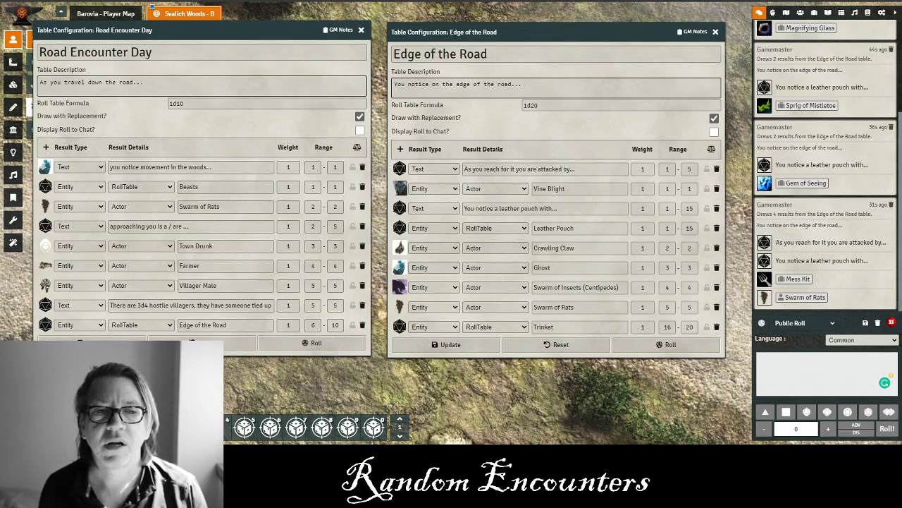
# Move the Road Encounter Day and Edge of the Road windows aside, overlapping, to uncover the tokens on the map.
pyautogui.moveTo(483, 30)
pyautogui.mouseDown()
pyautogui.moveTo(437, 24)
pyautogui.moveTo(489, 40)
pyautogui.mouseUp()
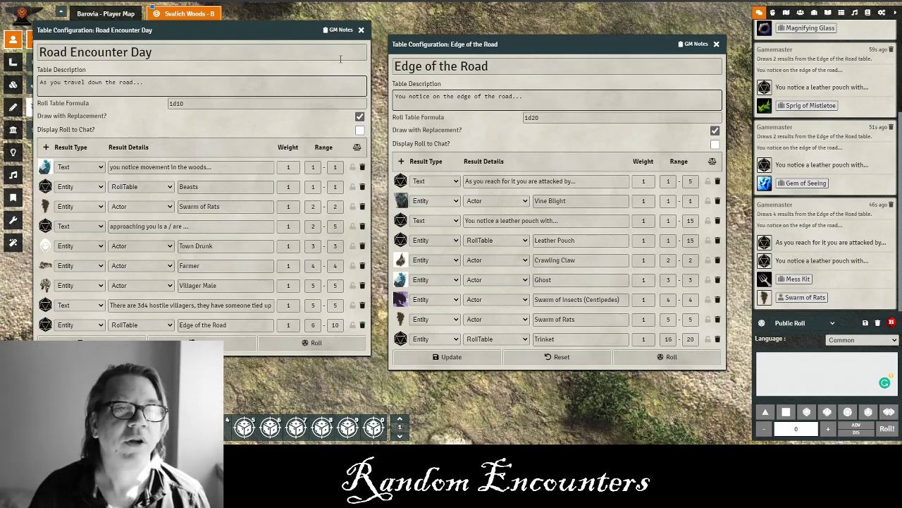
pyautogui.moveTo(318, 40); pyautogui.dragTo(490, 51)
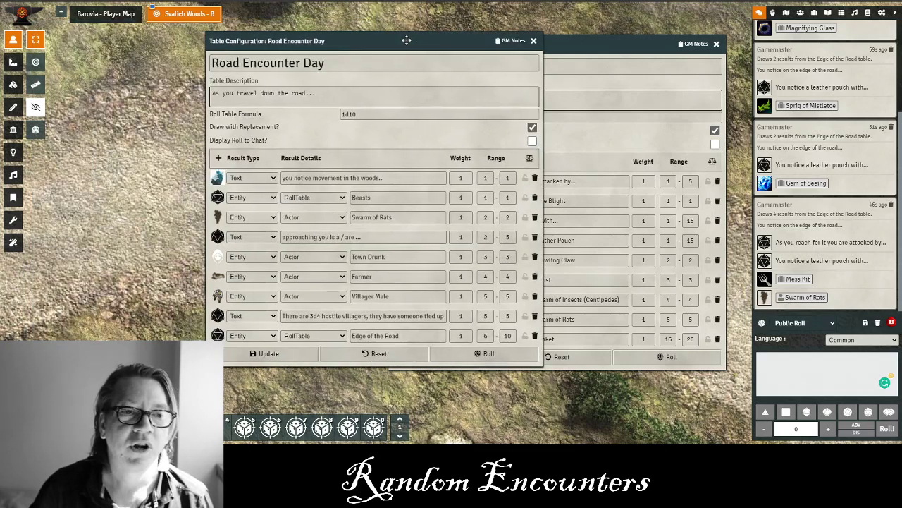
pyautogui.moveTo(357, 44); pyautogui.dragTo(182, 42)
pyautogui.moveTo(443, 45); pyautogui.dragTo(146, 39)
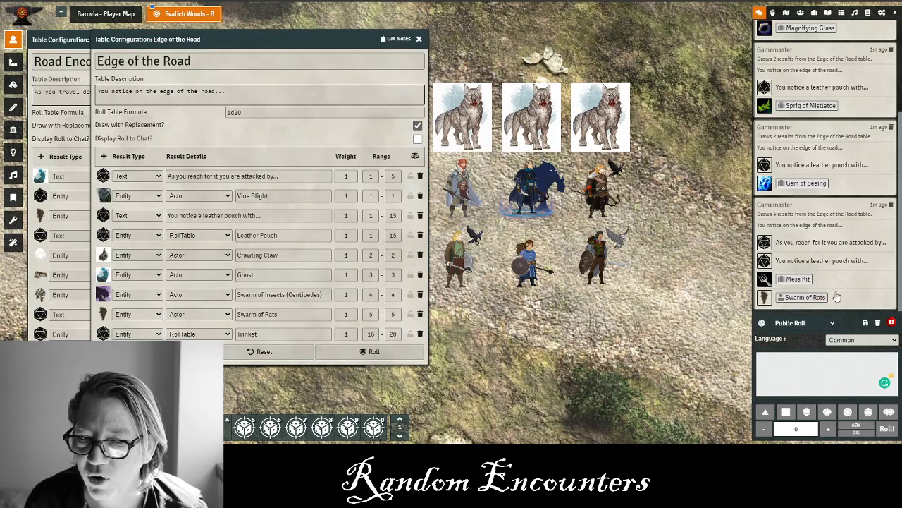
# Open the Leather Pouch table and place its window clear of the Edge of the Road table.
pyautogui.click(842, 14)
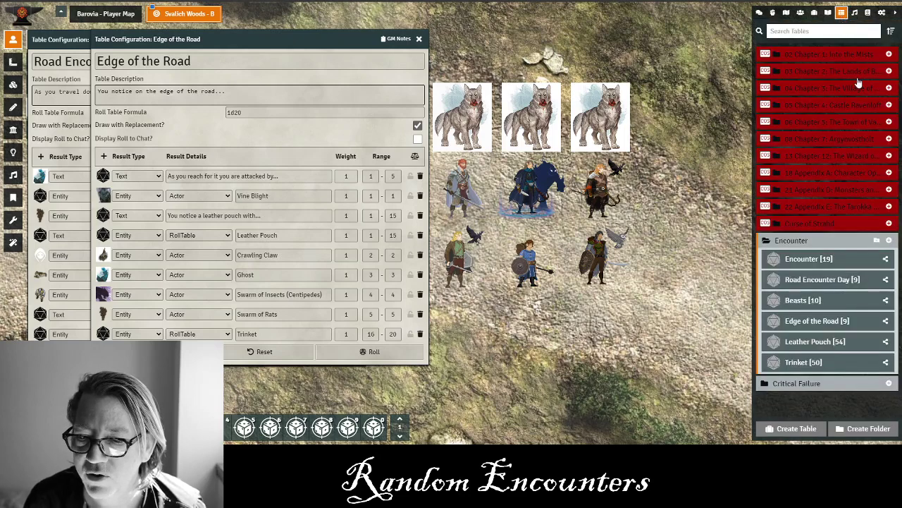
pyautogui.click(805, 343)
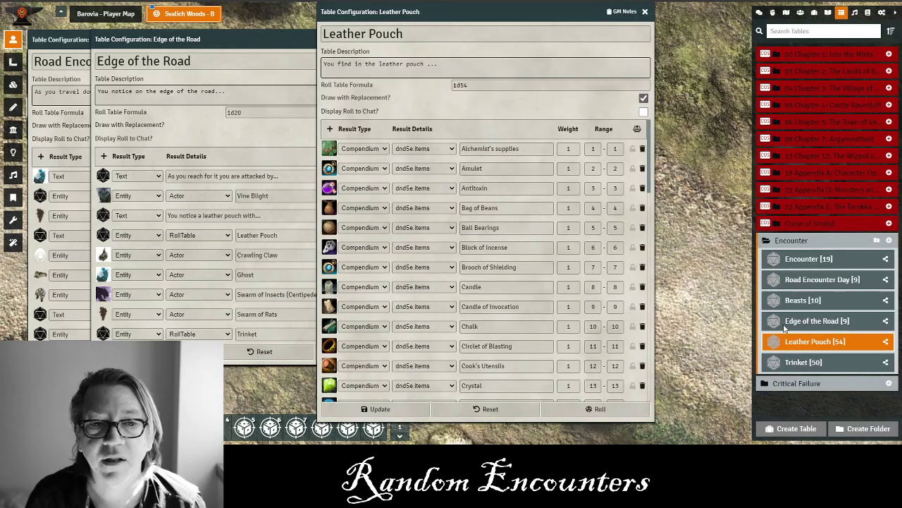
pyautogui.moveTo(512, 15); pyautogui.dragTo(558, 13)
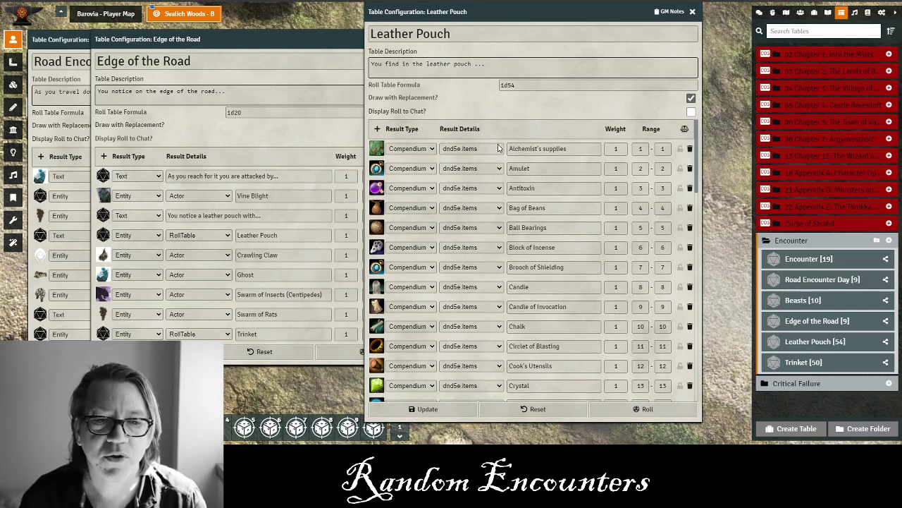
# Check the Alchemist's supplies result's type and source, and open the Items (SRD) compendium beside the Leather Pouch table.
pyautogui.click(433, 150)
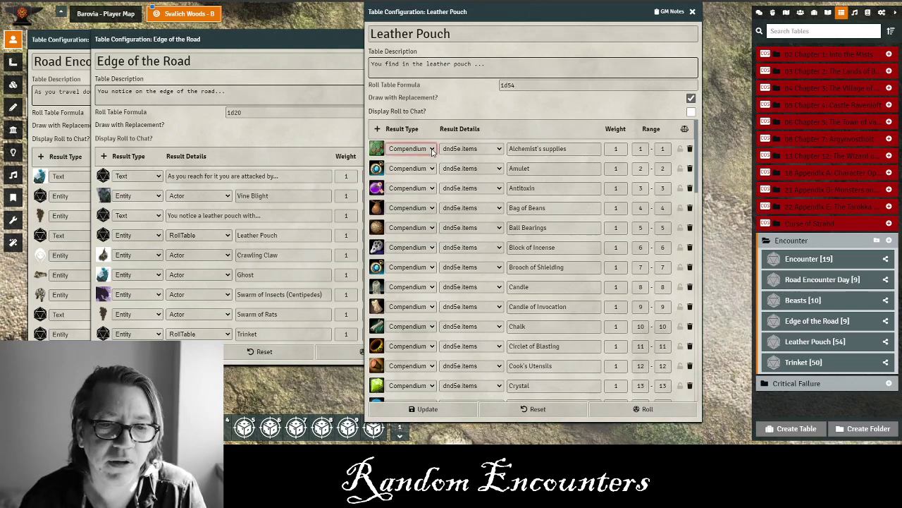
pyautogui.click(465, 150)
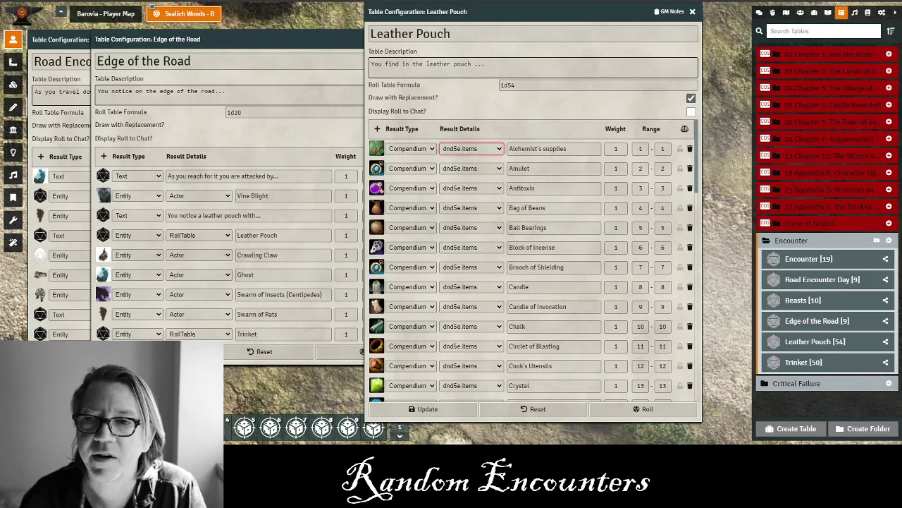
pyautogui.click(868, 13)
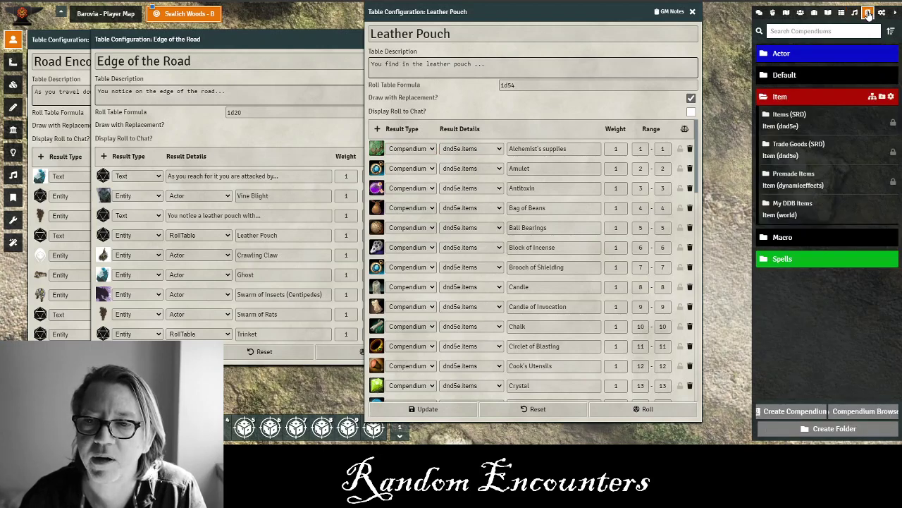
pyautogui.click(782, 120)
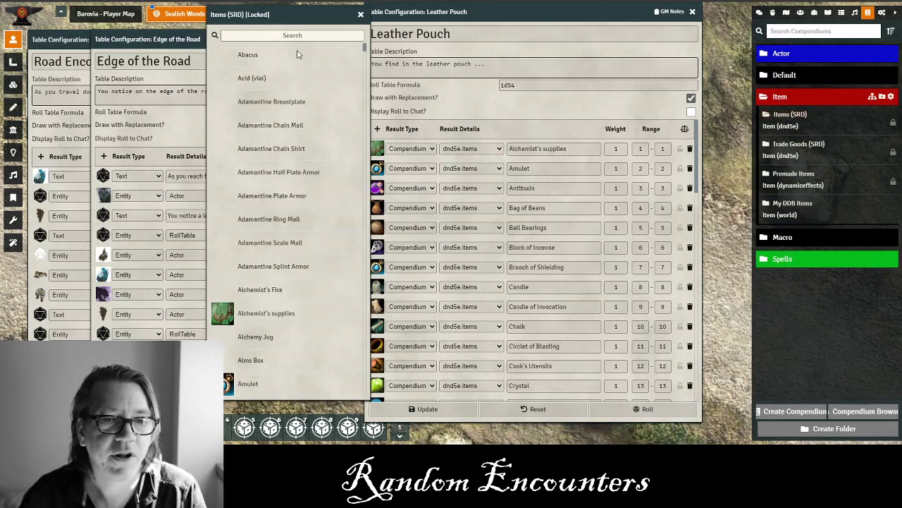
pyautogui.moveTo(299, 15)
pyautogui.mouseDown()
pyautogui.moveTo(277, 13)
pyautogui.moveTo(295, 8)
pyautogui.mouseUp()
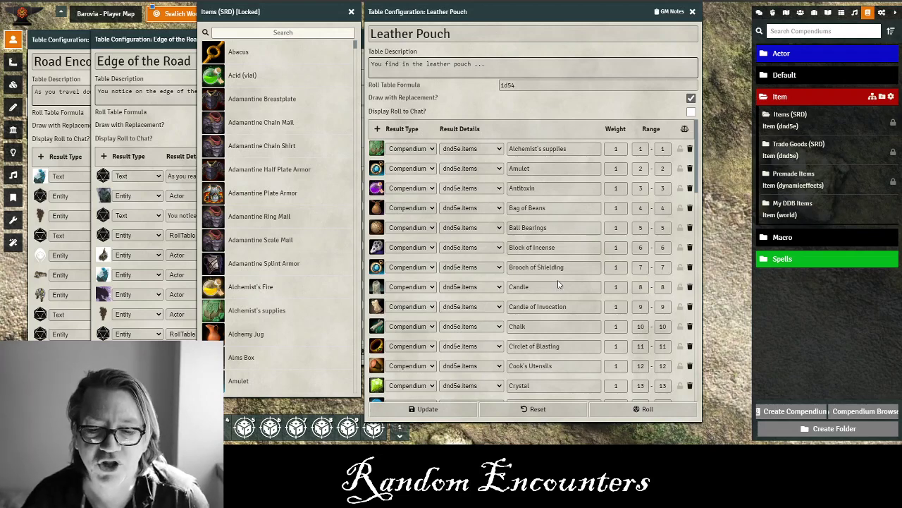
# Review the Leather Pouch results down to the empty last row and check that row's result type and compendium source.
pyautogui.scroll(-1, 571, 310)
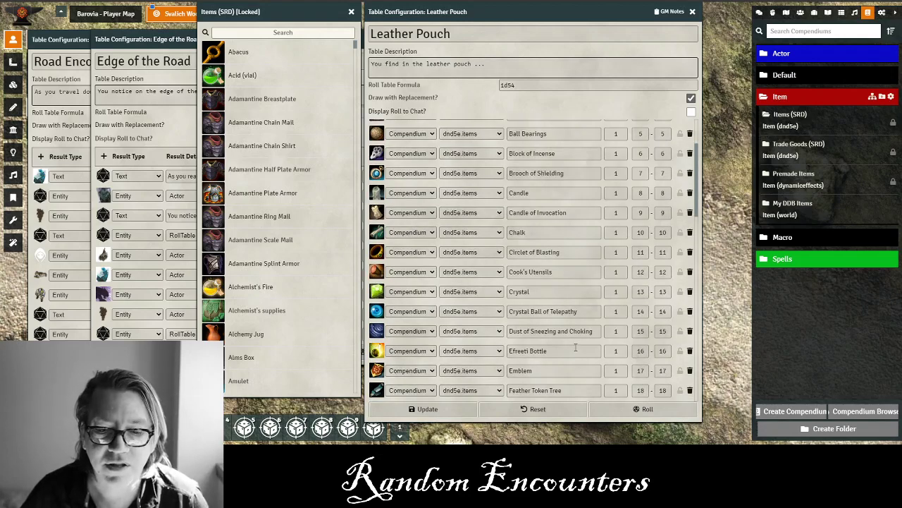
pyautogui.scroll(-3, 576, 347)
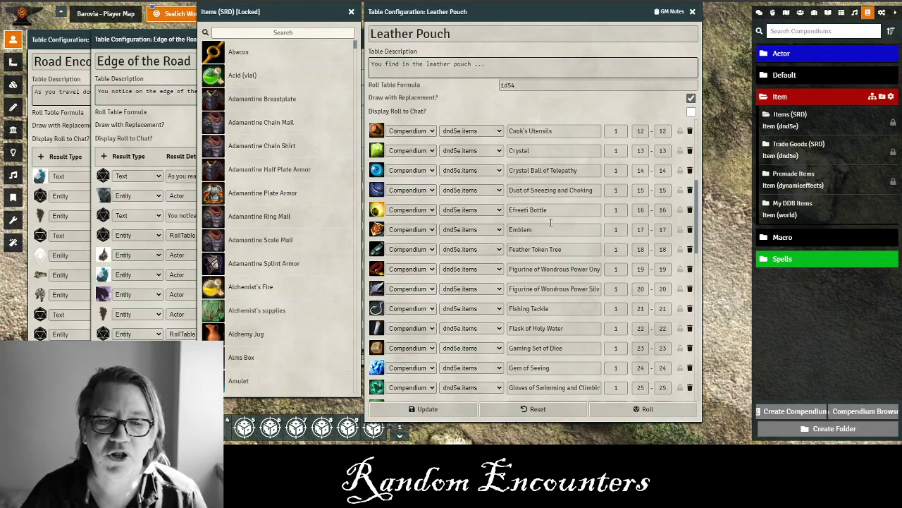
pyautogui.scroll(5, 489, 196)
pyautogui.scroll(1, 476, 189)
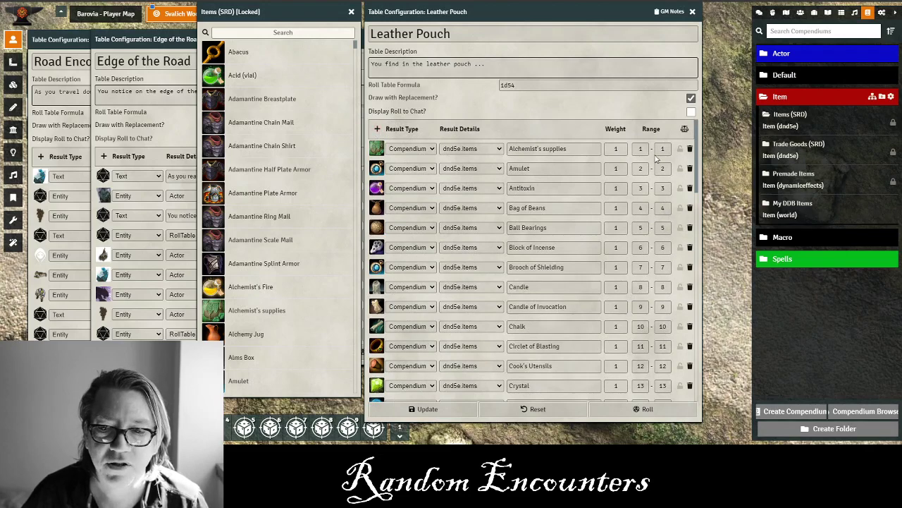
pyautogui.moveTo(702, 164); pyautogui.dragTo(693, 395)
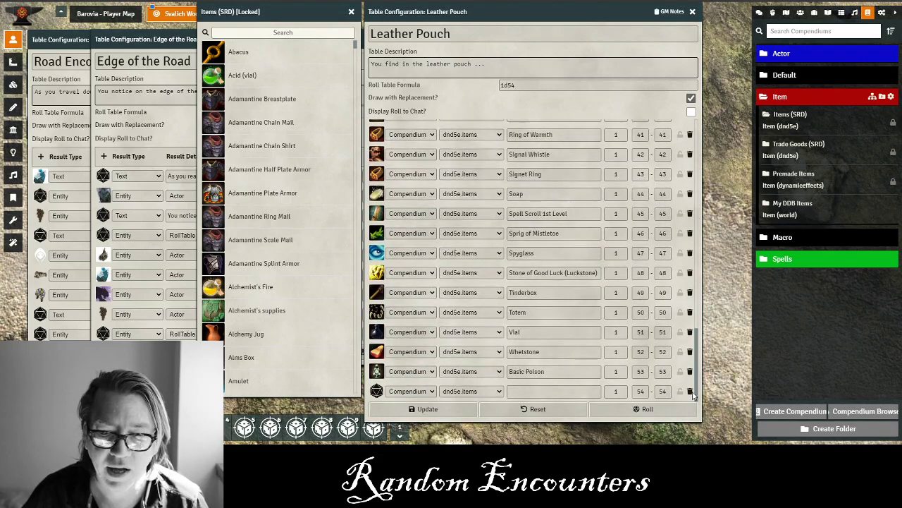
pyautogui.click(535, 391)
pyautogui.click(412, 395)
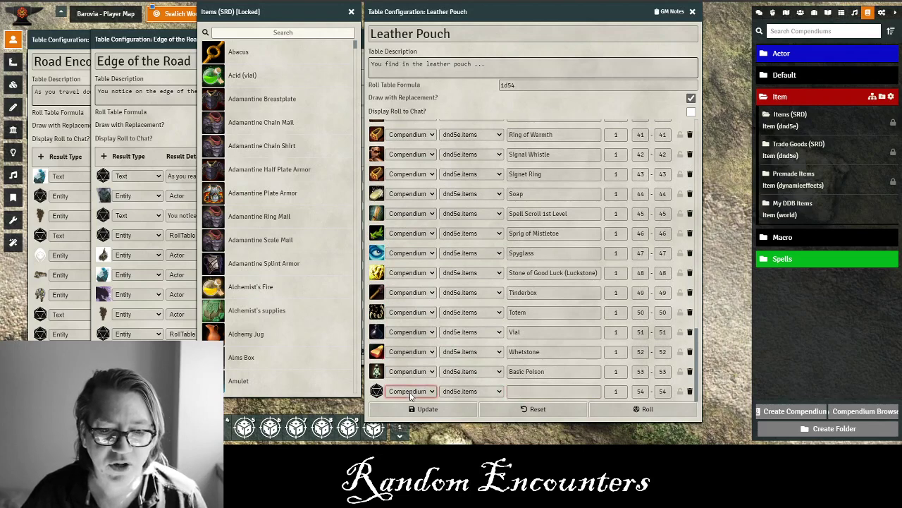
pyautogui.click(461, 393)
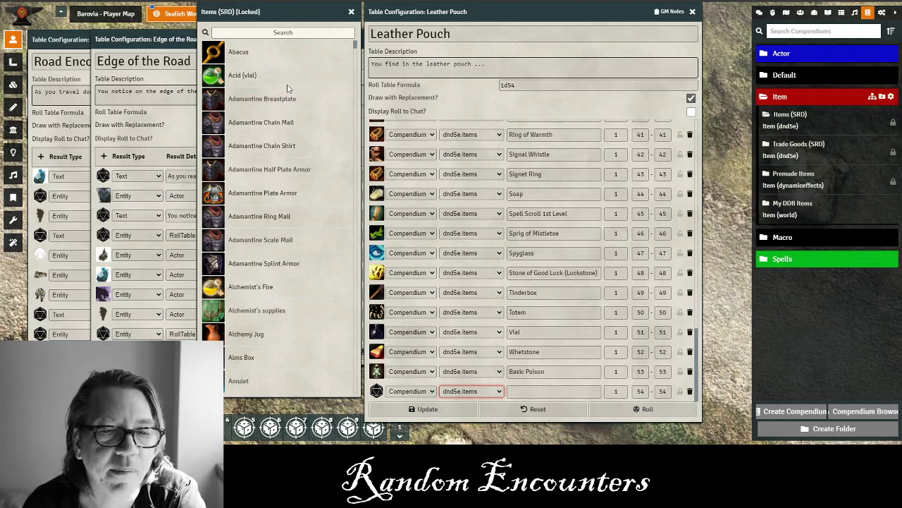
# Find Basic Poison in the Items (SRD) compendium, copy the name from its item sheet, and close the sheet.
pyautogui.scroll(-5, 269, 210)
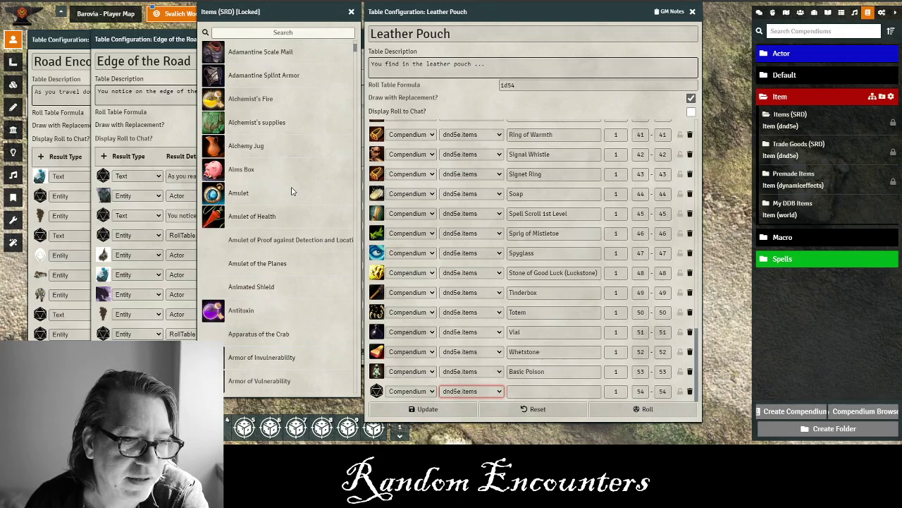
pyautogui.scroll(-5, 291, 190)
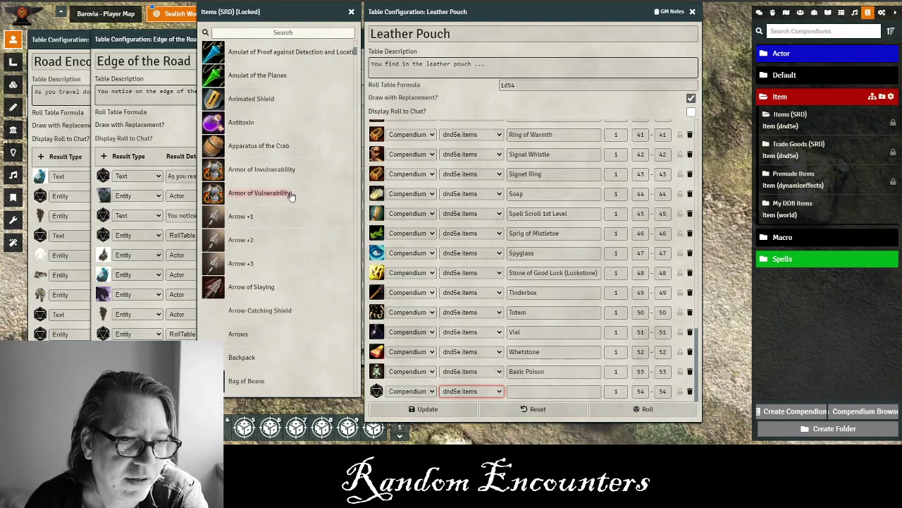
pyautogui.scroll(-3, 290, 197)
pyautogui.scroll(-5, 290, 197)
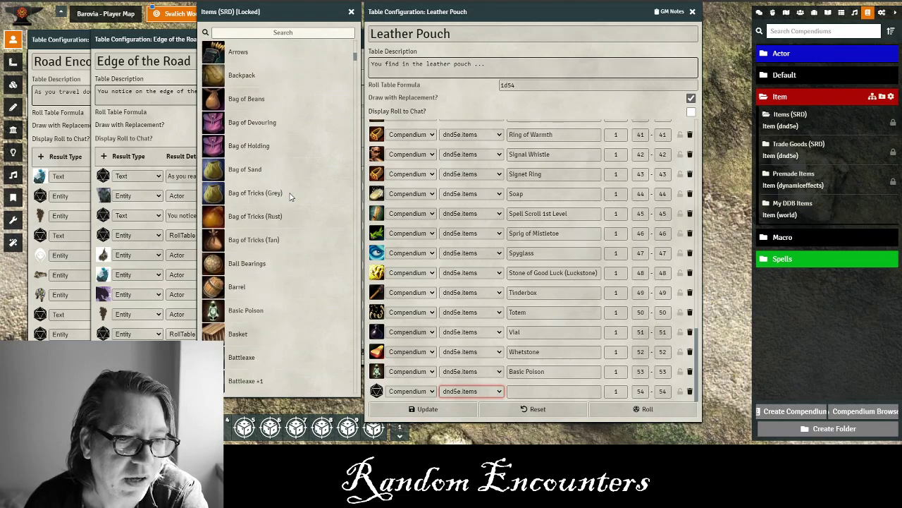
pyautogui.scroll(-3, 290, 197)
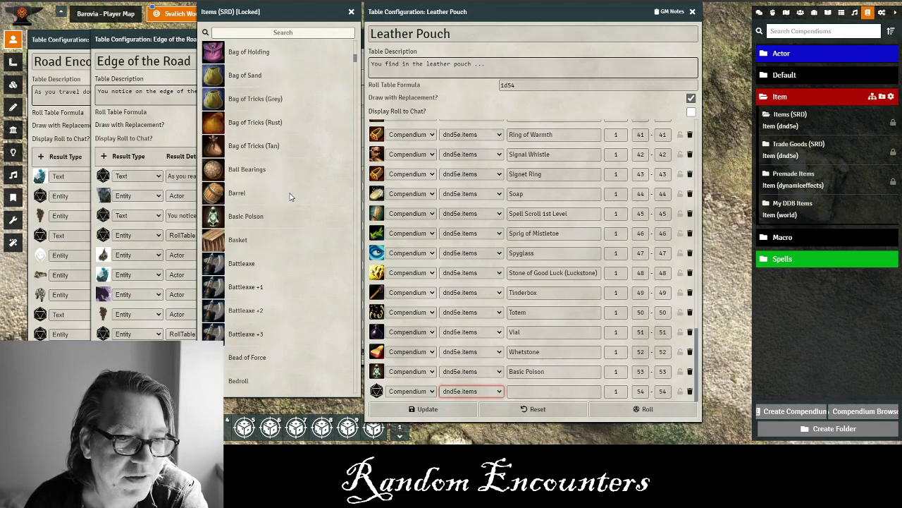
pyautogui.click(247, 223)
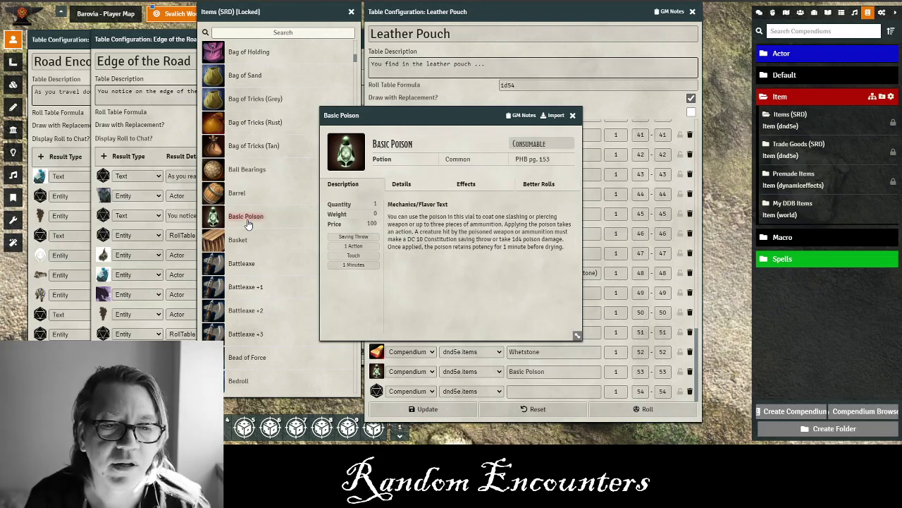
pyautogui.moveTo(416, 146); pyautogui.dragTo(372, 148)
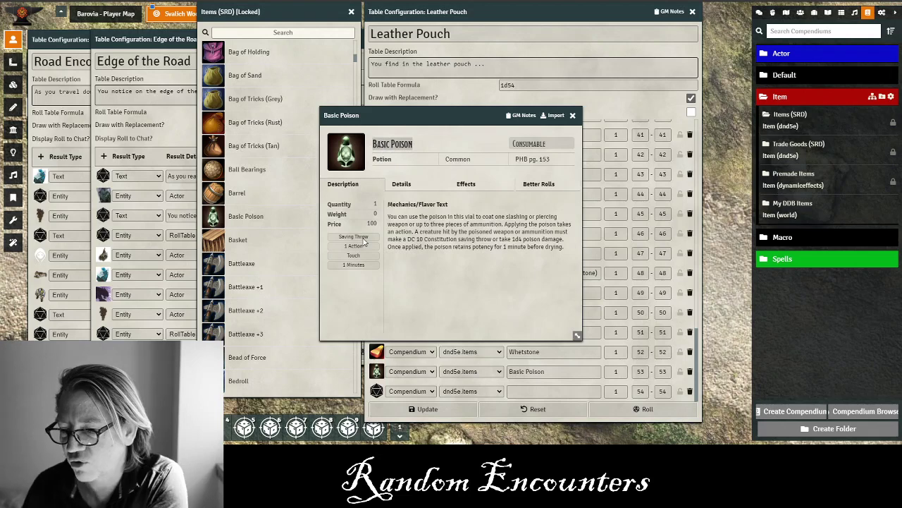
pyautogui.click(573, 115)
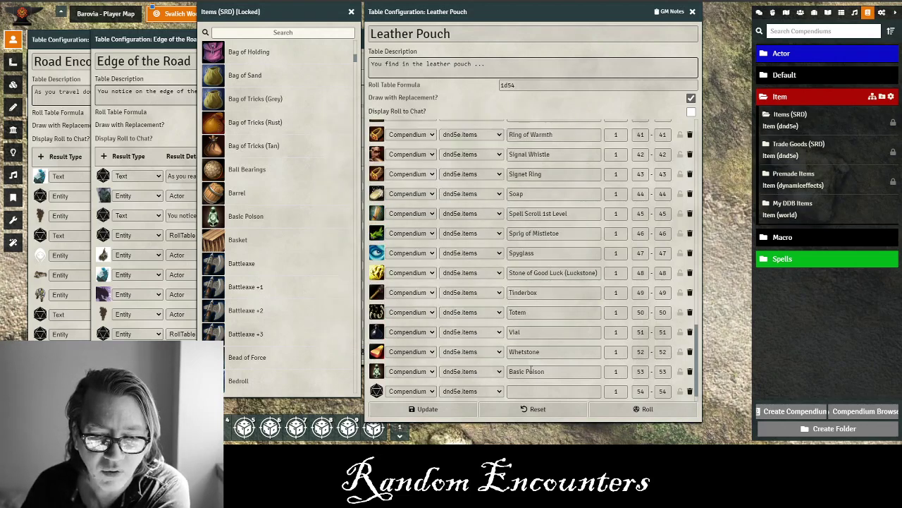
# Enter Basic Poison as the item name in the empty result row 54 of the Leather Pouch table.
pyautogui.click(526, 390)
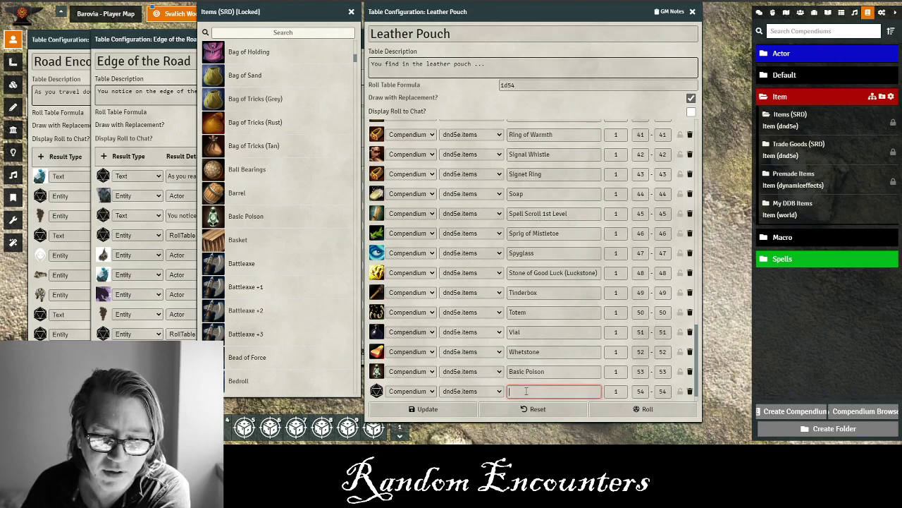
pyautogui.write('Basic Poison')
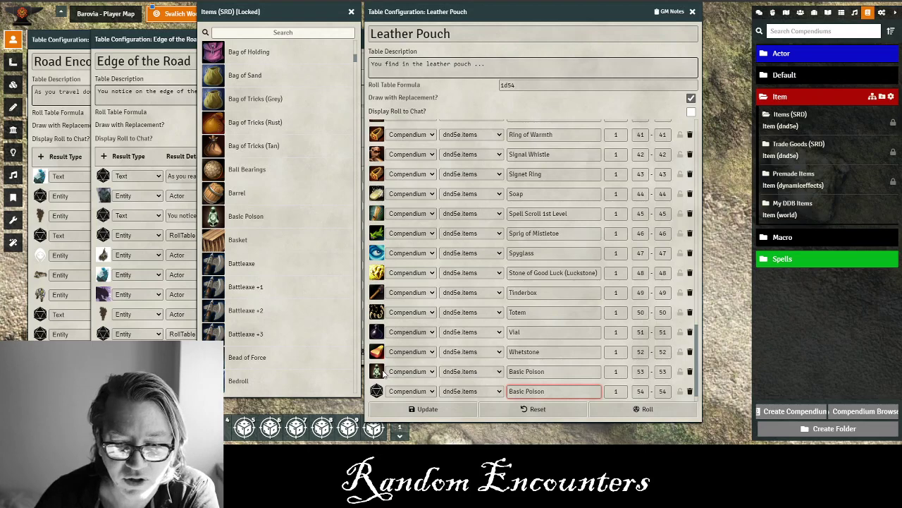
pyautogui.click(572, 371)
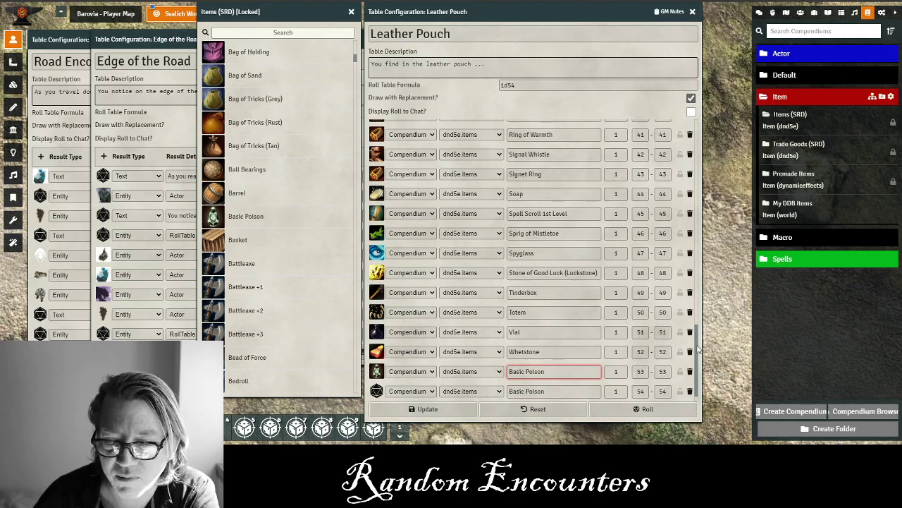
# Add new result rows at the end of the Leather Pouch table and delete the empty row 54.
pyautogui.scroll(15, 696, 310)
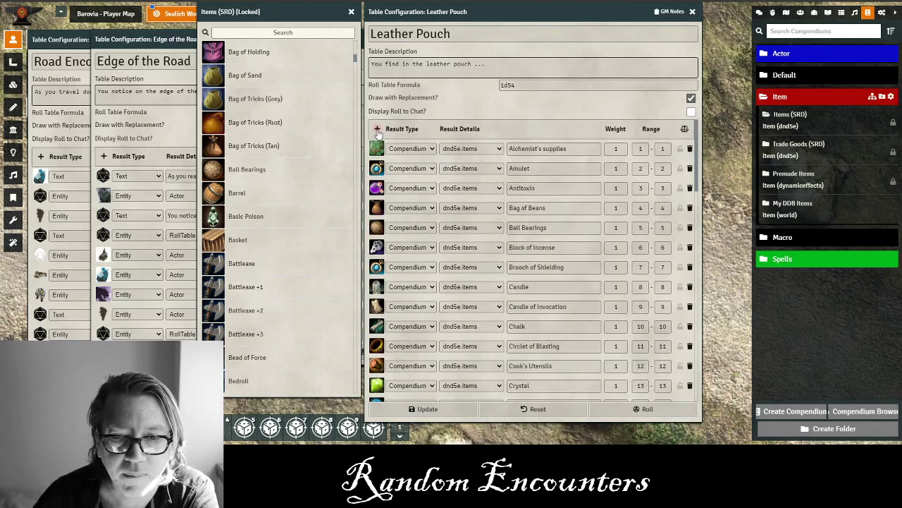
pyautogui.moveTo(696, 142); pyautogui.dragTo(693, 407)
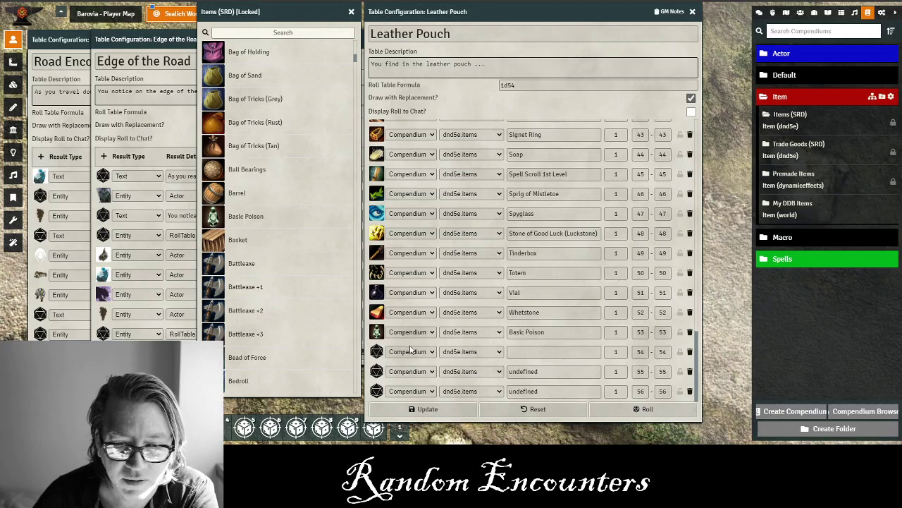
pyautogui.click(527, 350)
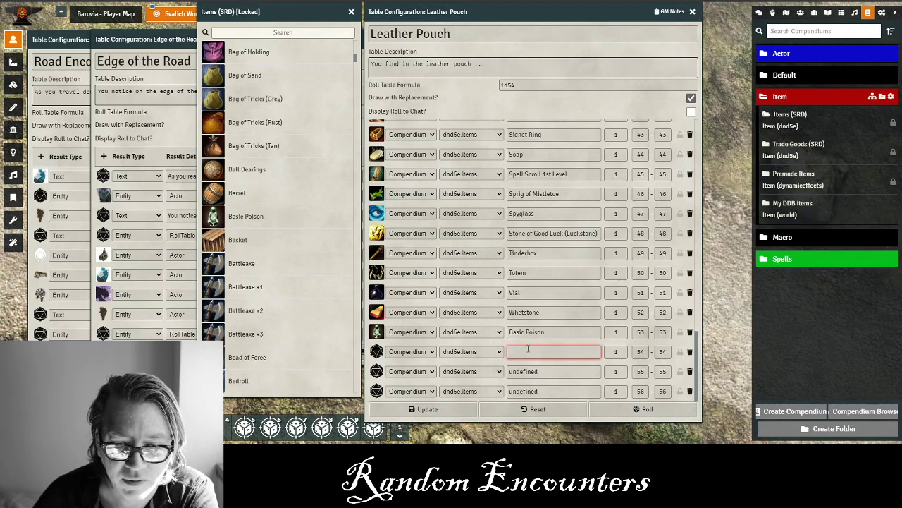
pyautogui.click(691, 354)
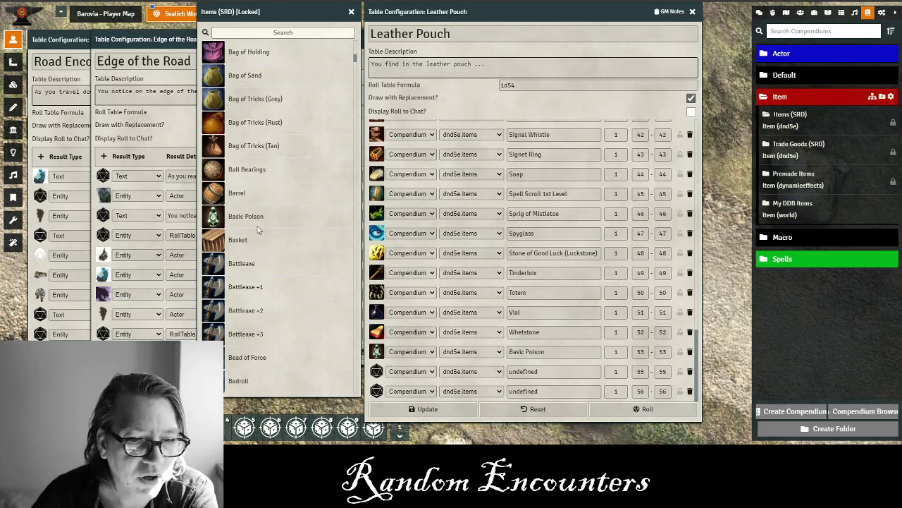
# Find Bell in the Items (SRD) compendium, copy the name from its item sheet, and close the sheet.
pyautogui.scroll(-2, 261, 233)
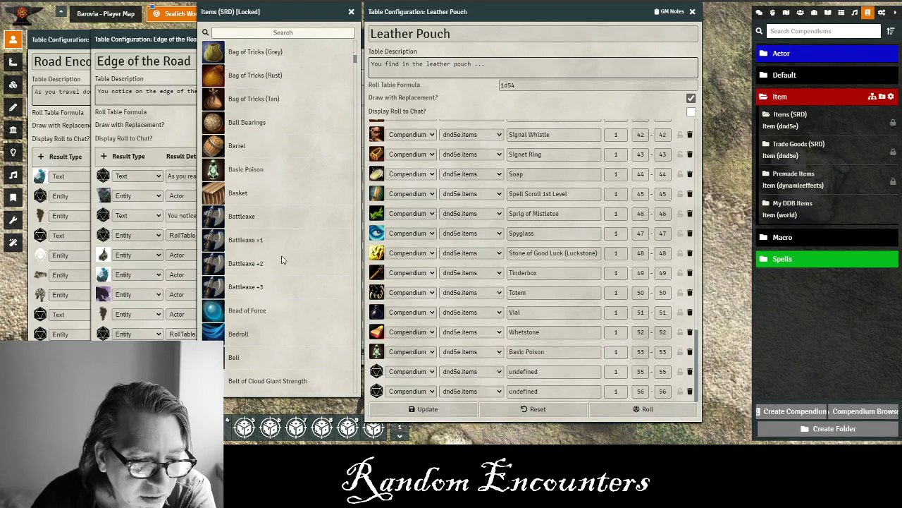
pyautogui.scroll(-2, 281, 261)
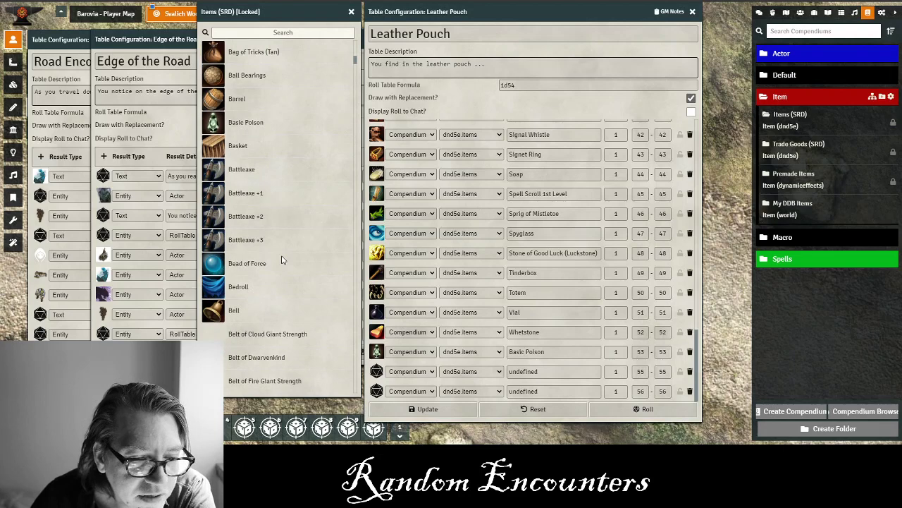
pyautogui.click(234, 313)
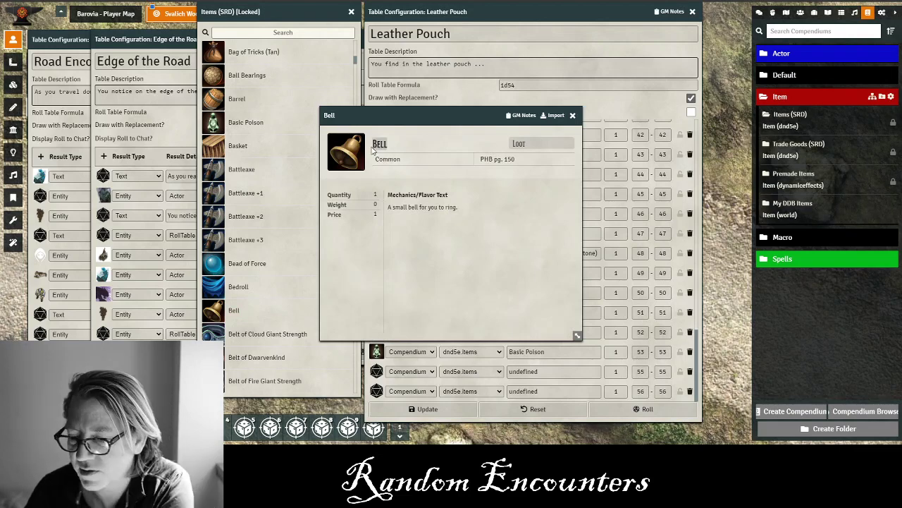
pyautogui.click(573, 116)
# Enter Bell as the item name in undefined row 55 and delete the spare undefined row 56.
pyautogui.doubleClick(546, 373)
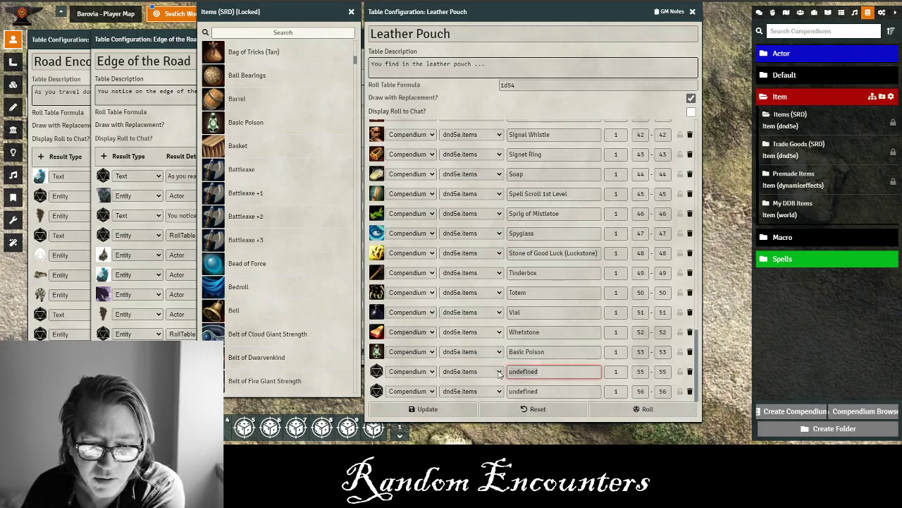
pyautogui.write('Bell')
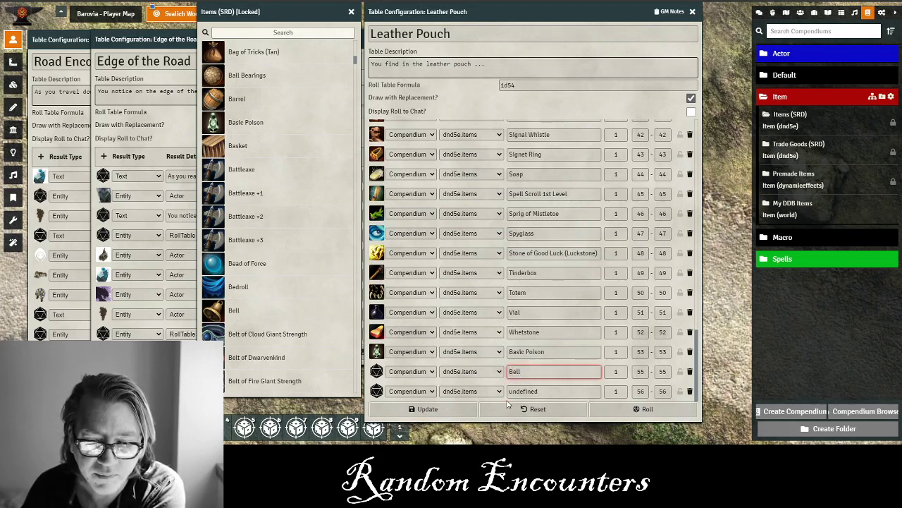
pyautogui.click(545, 390)
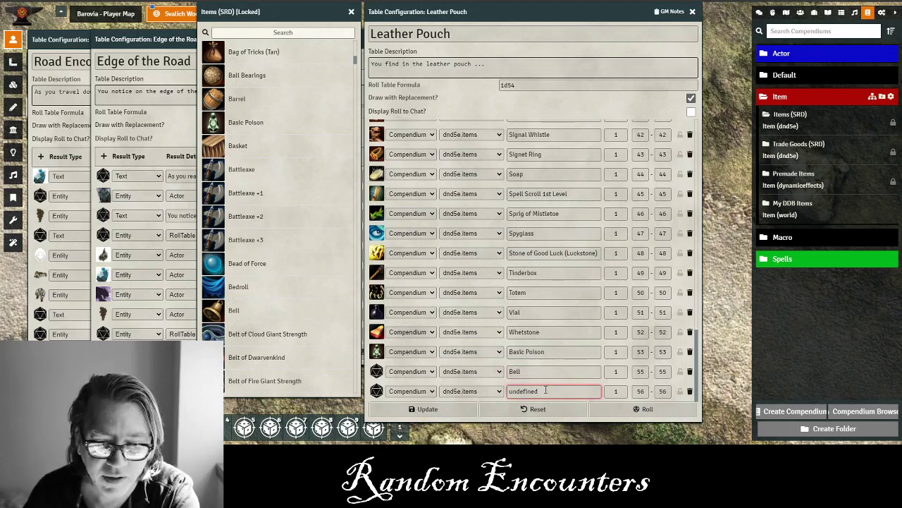
pyautogui.click(690, 392)
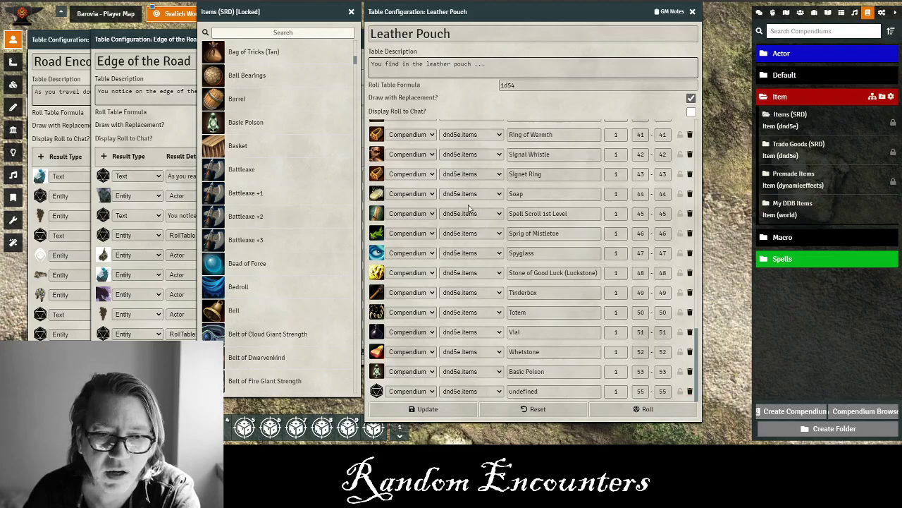
# Enter Bell as the item name in the empty last row 55 of the Leather Pouch table.
pyautogui.scroll(3, 470, 206)
pyautogui.scroll(8, 463, 195)
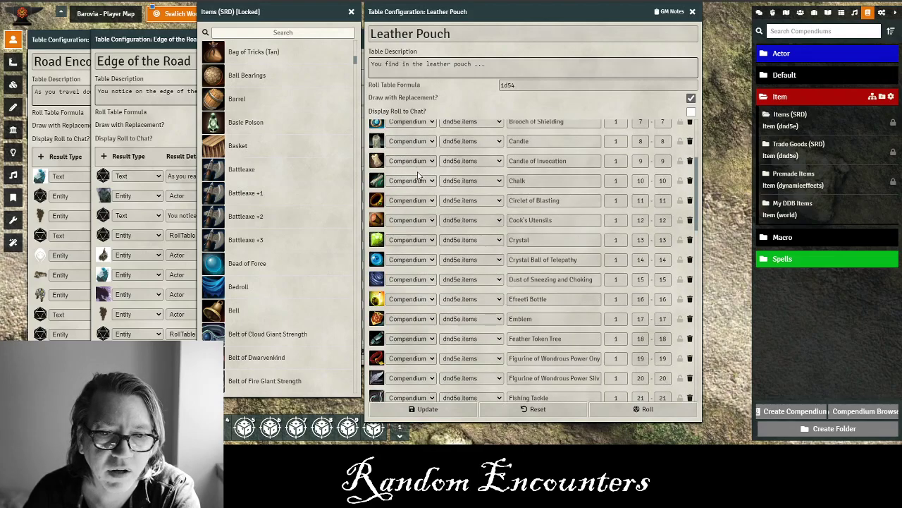
pyautogui.scroll(-10, 451, 211)
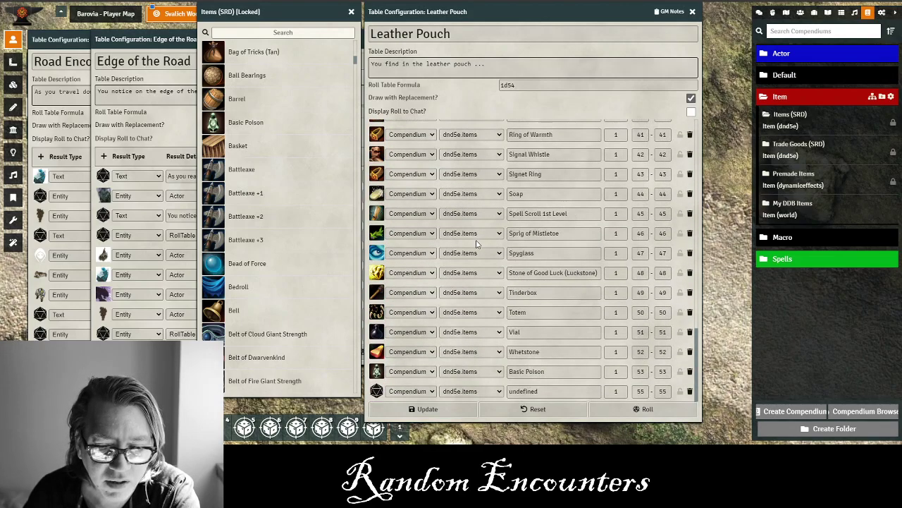
pyautogui.scroll(-1, 476, 243)
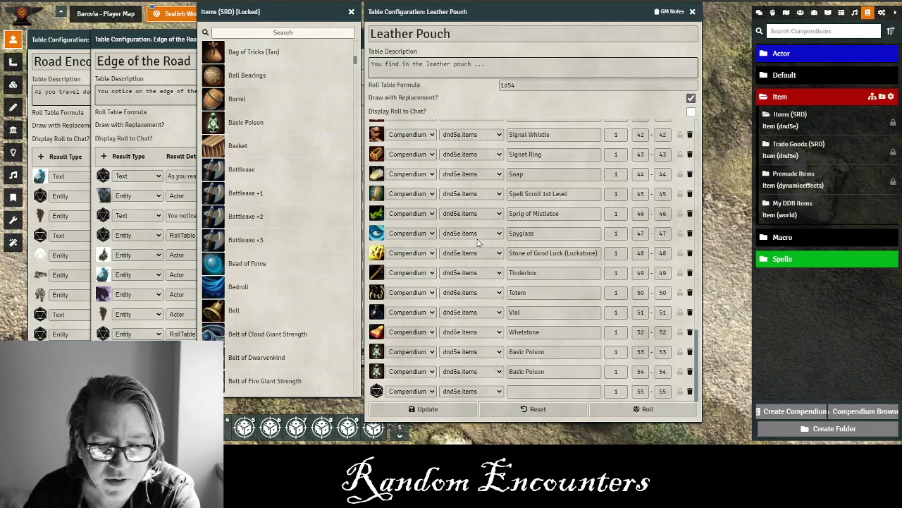
pyautogui.click(518, 393)
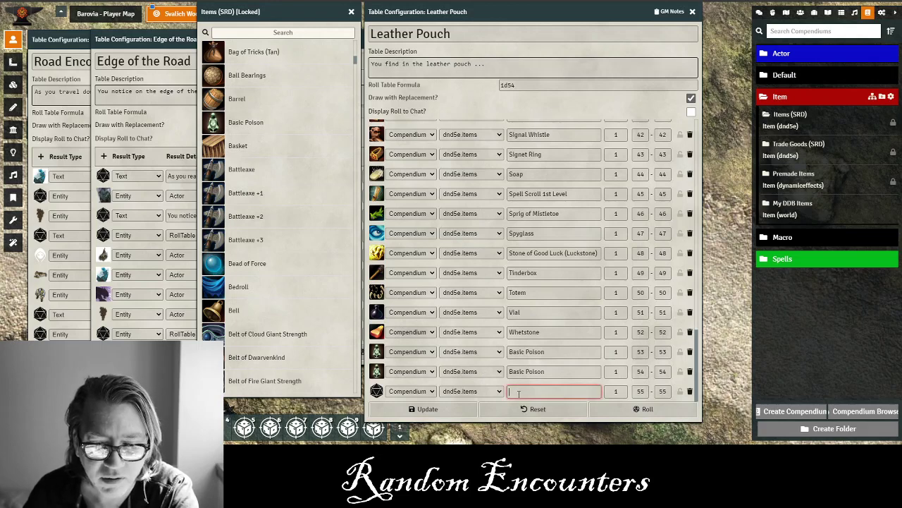
pyautogui.write('Bell')
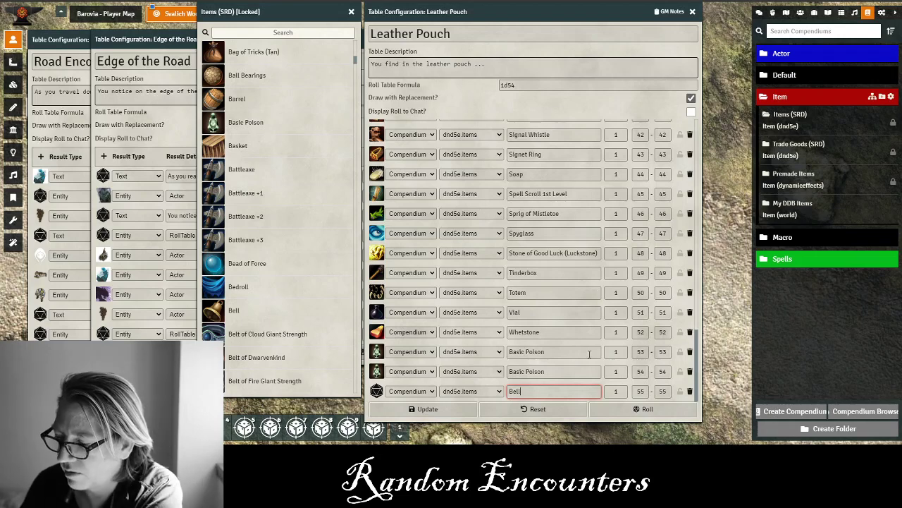
pyautogui.click(569, 367)
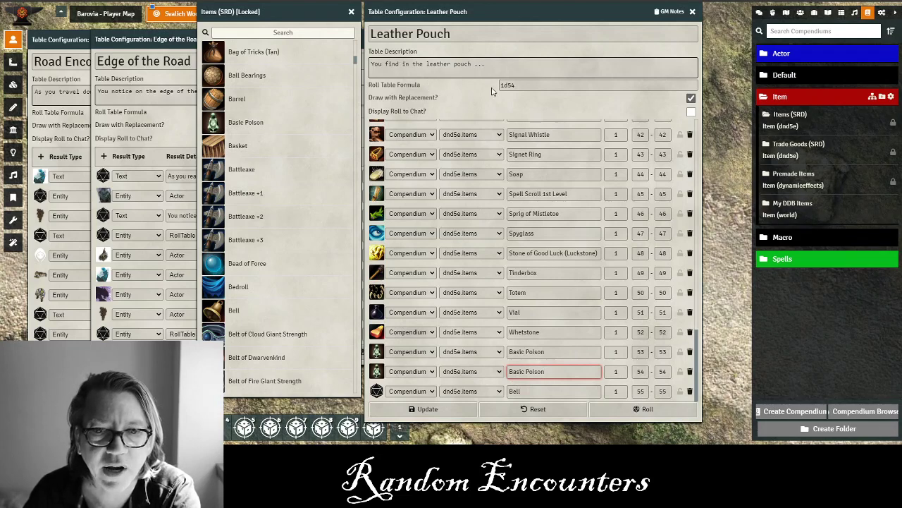
# Set the Leather Pouch table's roll formula to 1d55 and roll the table twice.
pyautogui.click(519, 86)
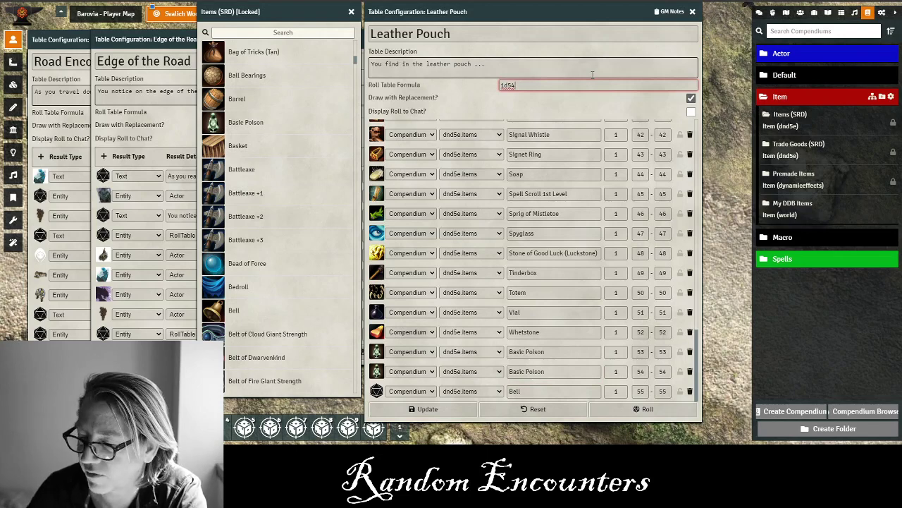
pyautogui.press('BackSpace')
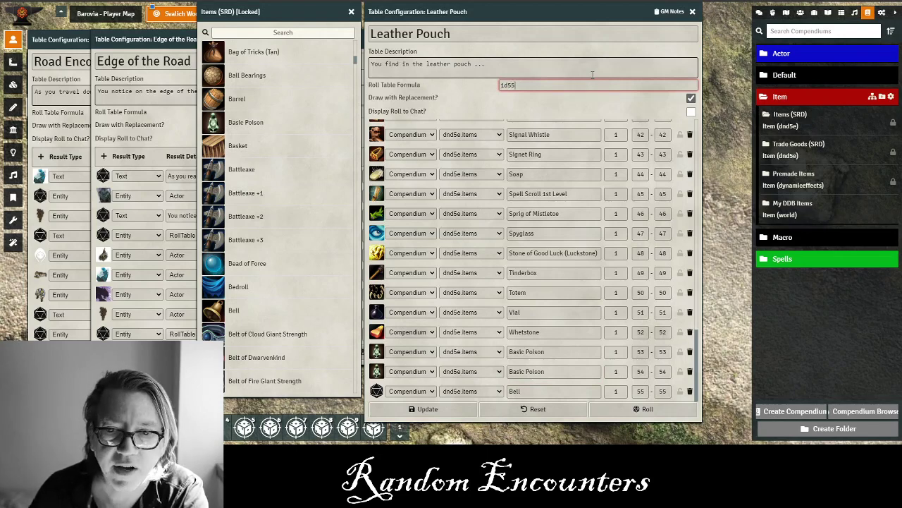
pyautogui.click(643, 409)
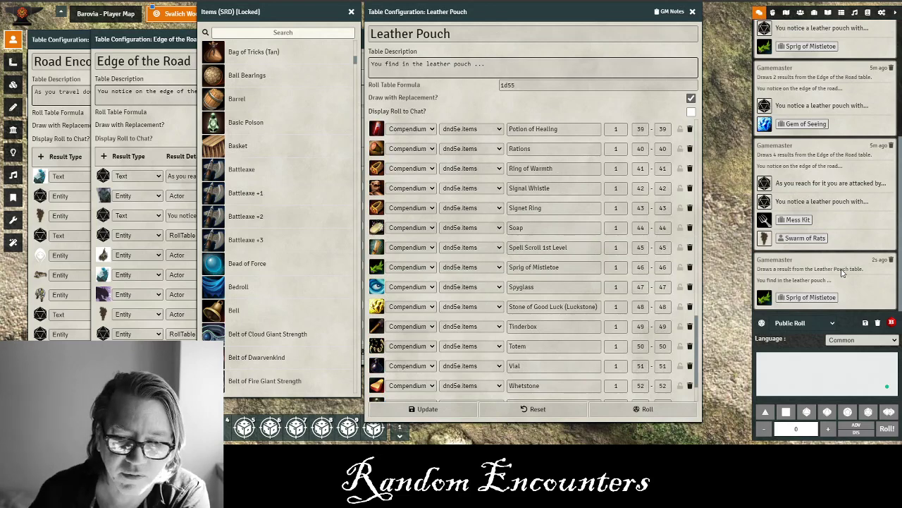
pyautogui.click(639, 410)
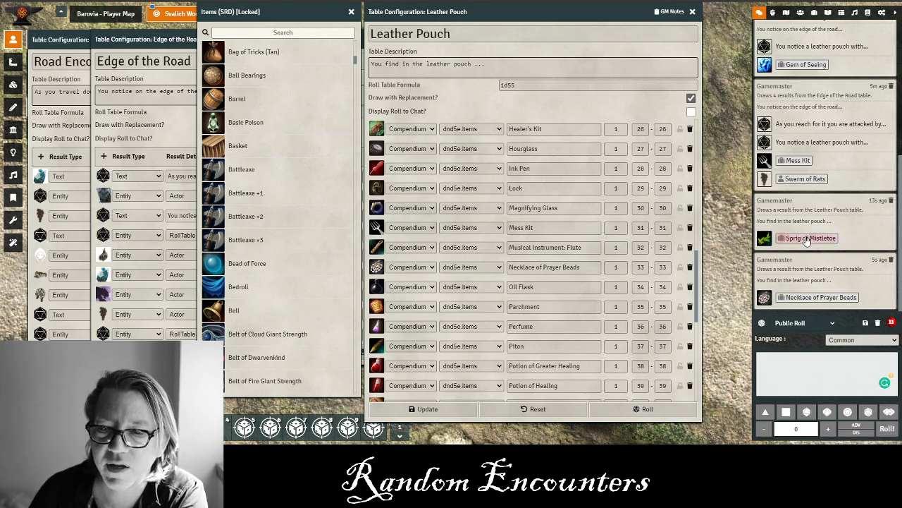
# View the drawn Sprig of Mistletoe's item sheet from the chat, close it, and check the Leather Pouch results, including the Bell row.
pyautogui.click(808, 240)
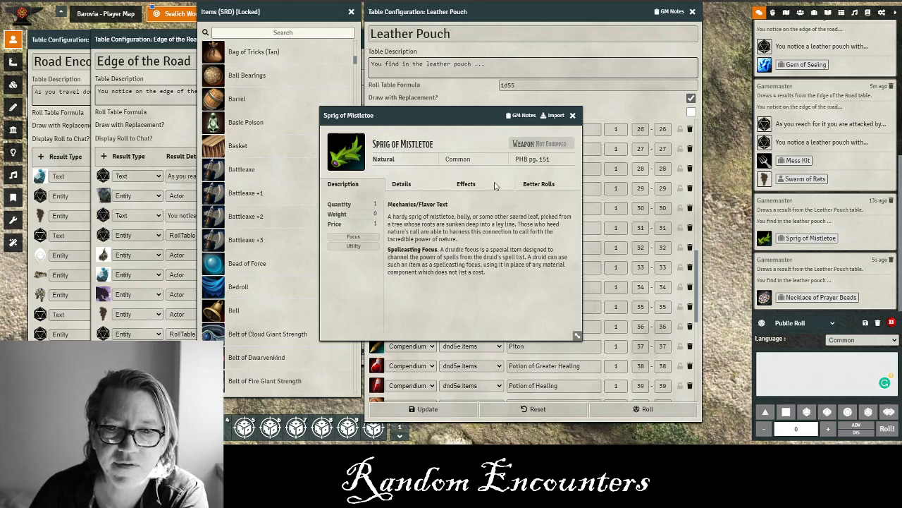
pyautogui.click(573, 115)
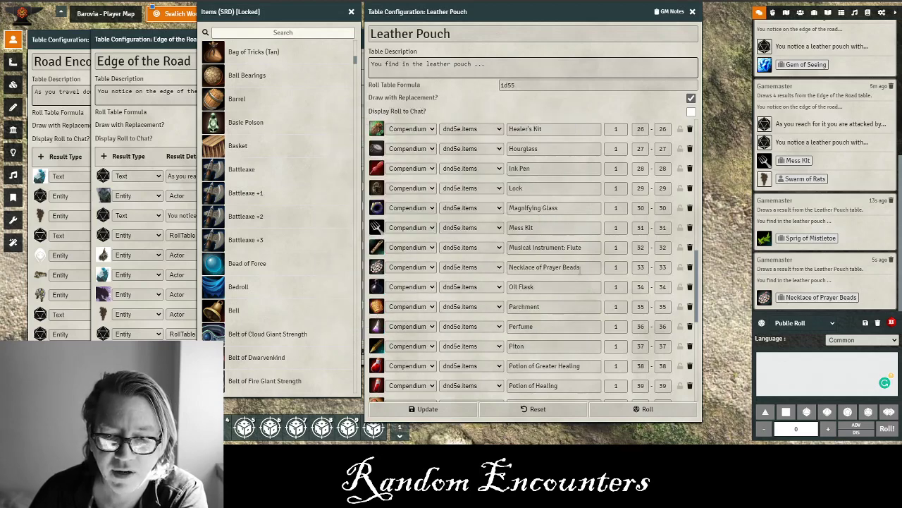
pyautogui.scroll(-5, 580, 276)
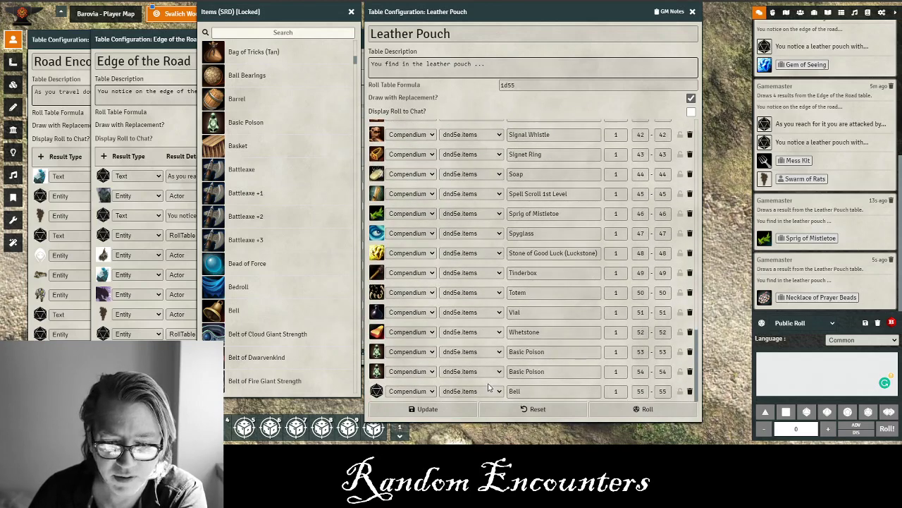
pyautogui.click(534, 391)
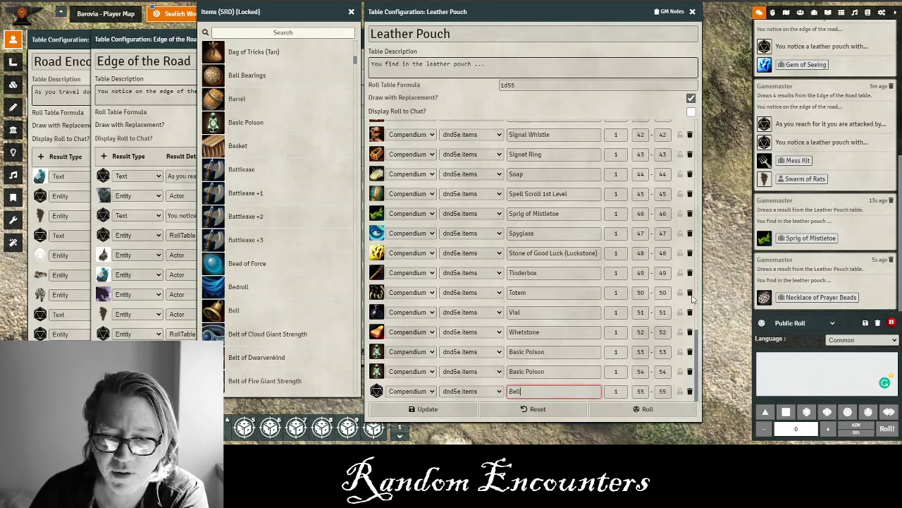
pyautogui.moveTo(696, 367); pyautogui.dragTo(697, 120)
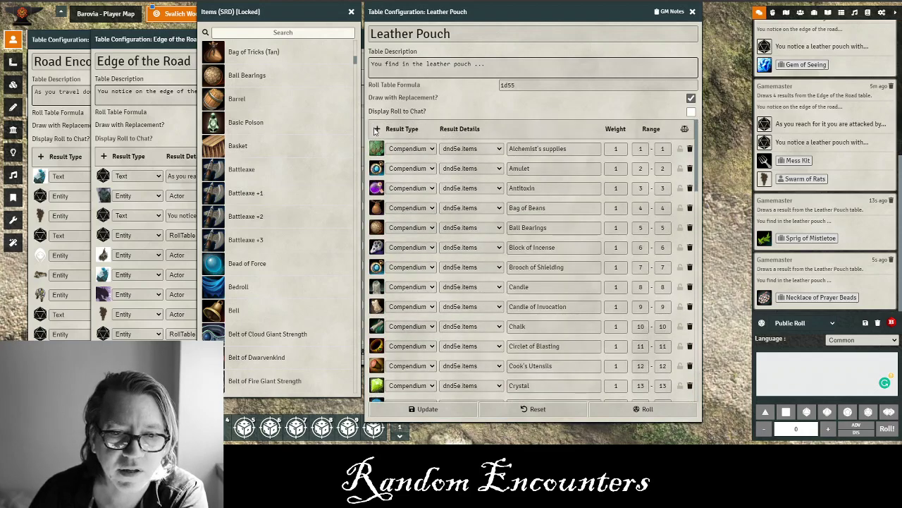
pyautogui.click(690, 168)
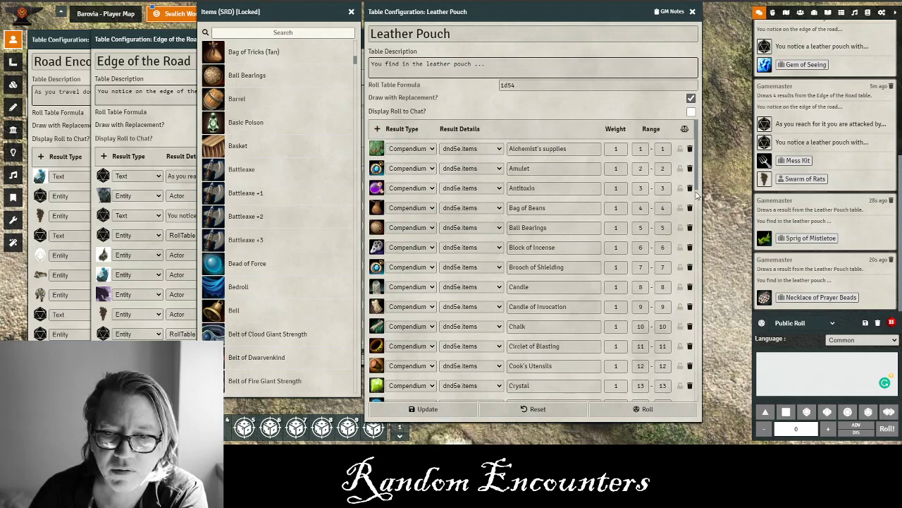
pyautogui.moveTo(695, 177); pyautogui.dragTo(696, 395)
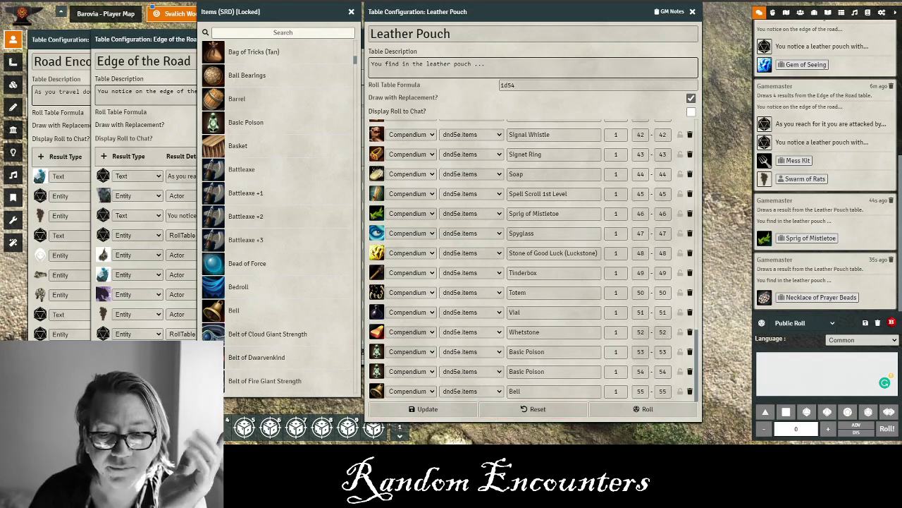
# Test the Leather Pouch table with two more rolls and correct its roll formula to 1d55.
pyautogui.click(643, 409)
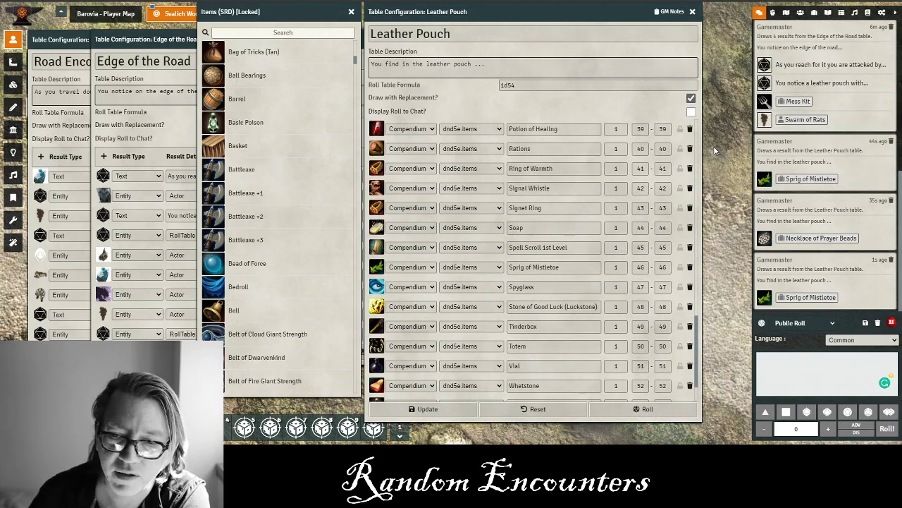
pyautogui.click(647, 409)
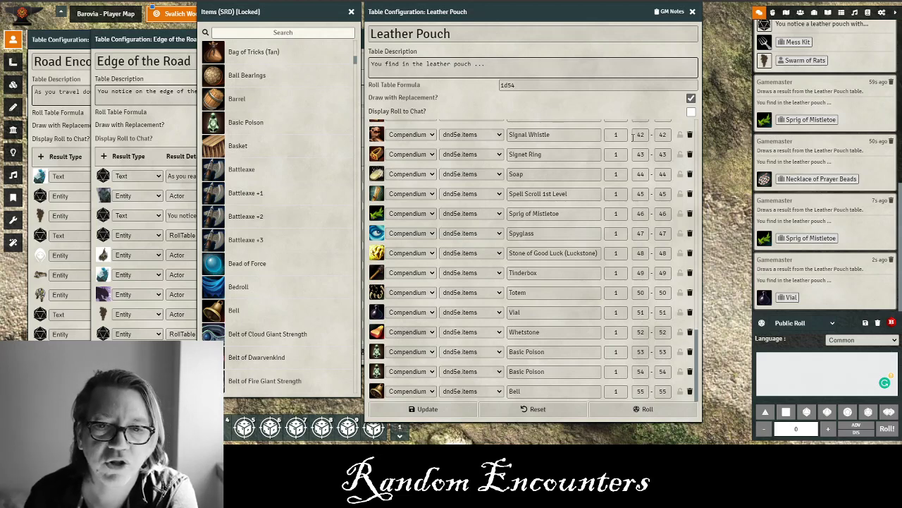
pyautogui.click(523, 85)
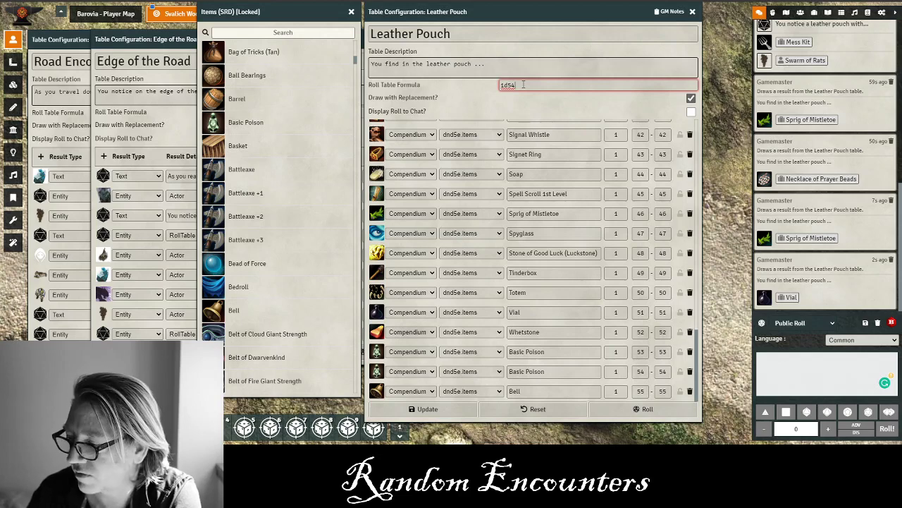
pyautogui.press('BackSpace')
pyautogui.write('5')
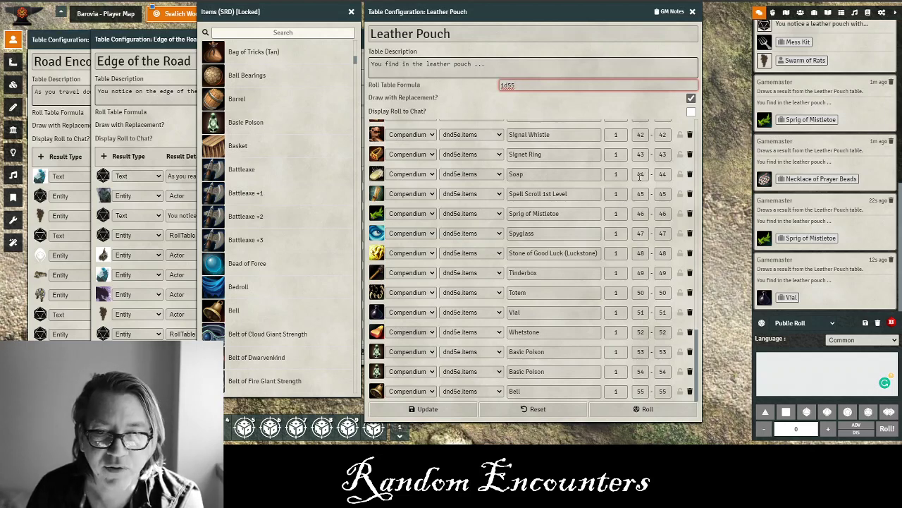
# Roll the Leather Pouch table once more and open the drawn Figurine of Wondrous Power Onyx Dog from the chat.
pyautogui.click(552, 177)
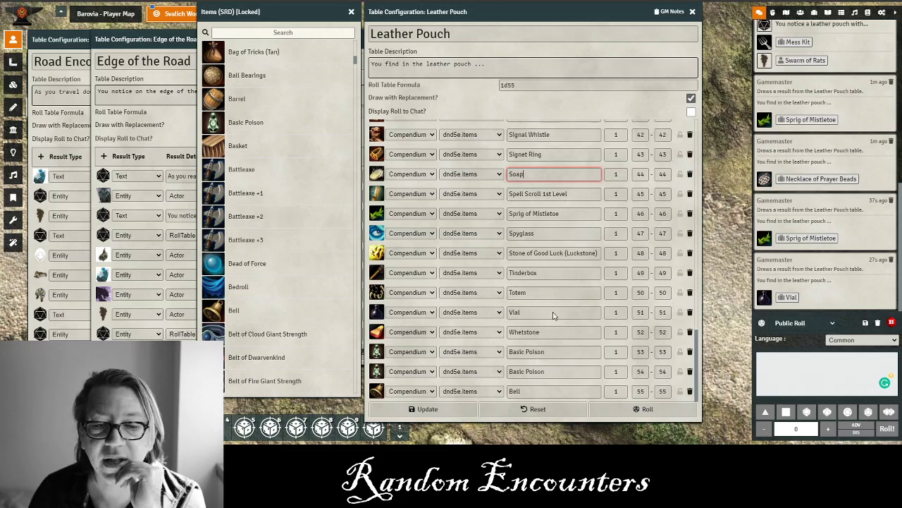
pyautogui.scroll(10, 553, 315)
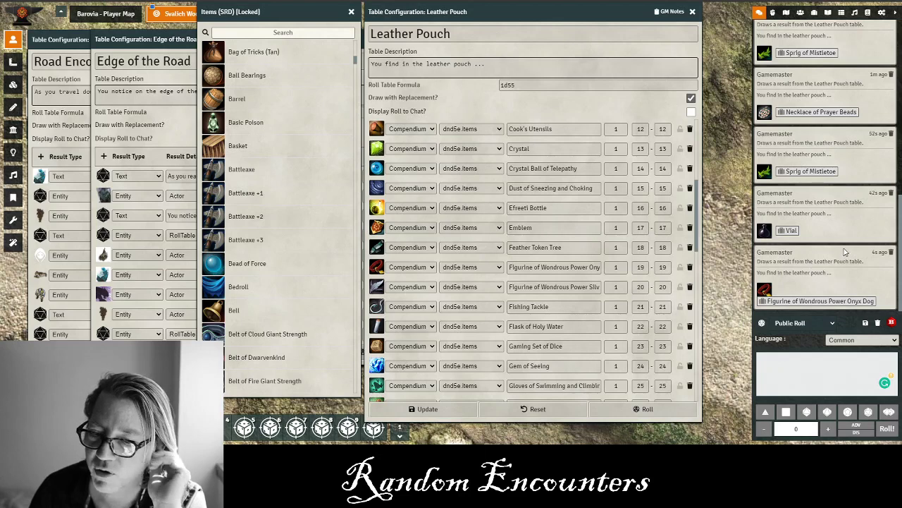
pyautogui.click(821, 301)
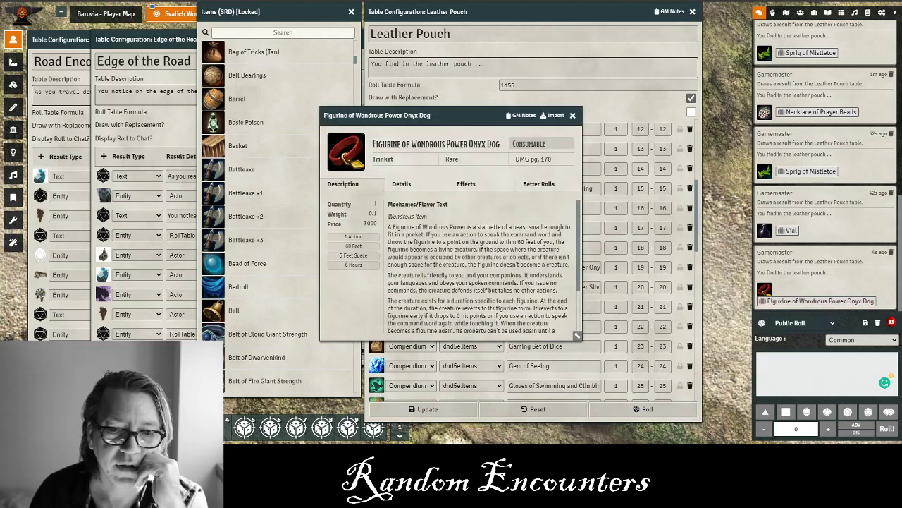
# Read the rest of the Onyx Dog figurine's description, and close its sheet, the Leather Pouch table and the Items (SRD) compendium.
pyautogui.scroll(-2, 490, 247)
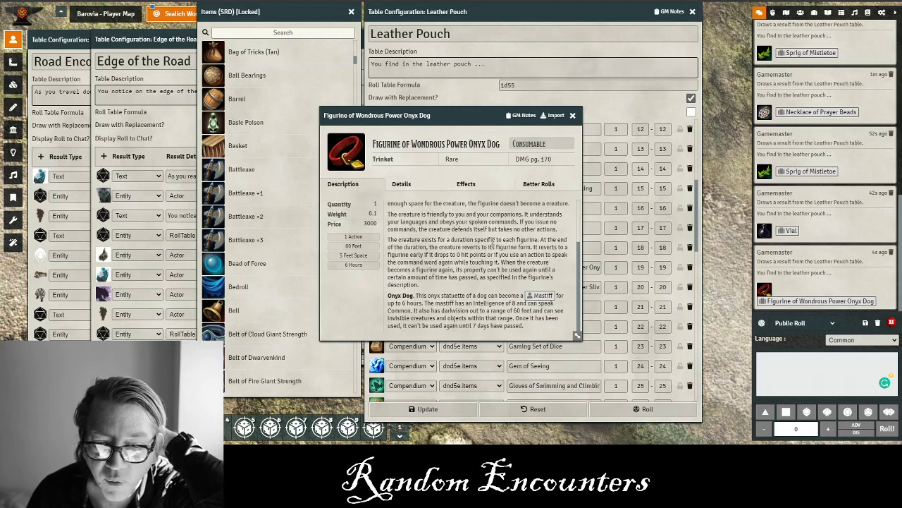
pyautogui.click(573, 116)
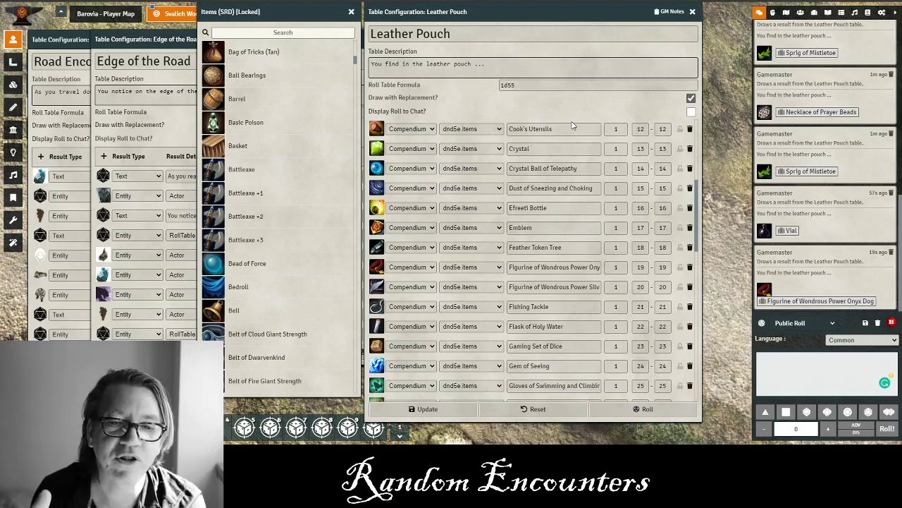
pyautogui.click(693, 12)
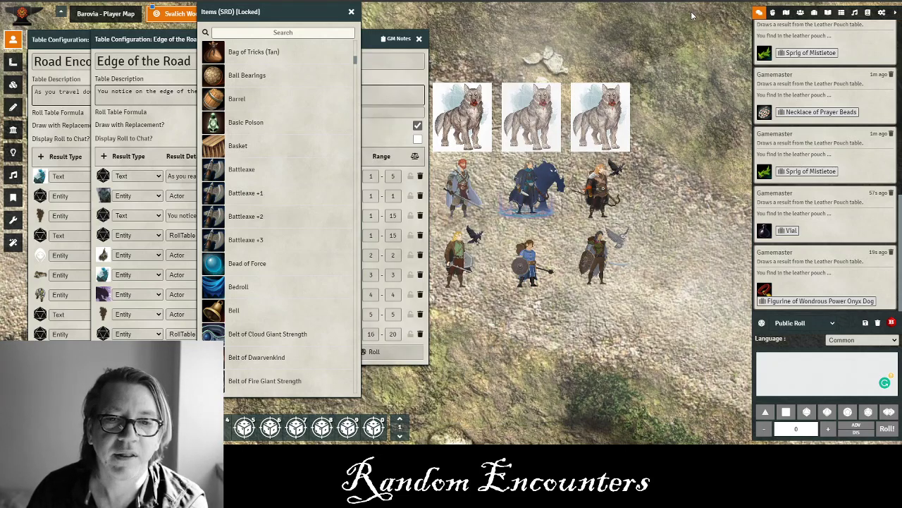
pyautogui.click(352, 13)
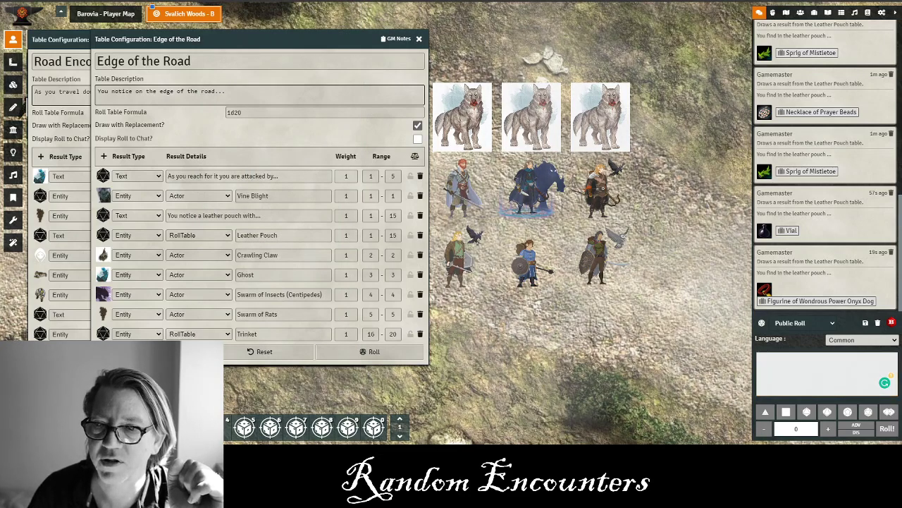
# Delete all messages from the chat log and open the Beasts, Leather Pouch and Trinket roll tables.
pyautogui.click(878, 322)
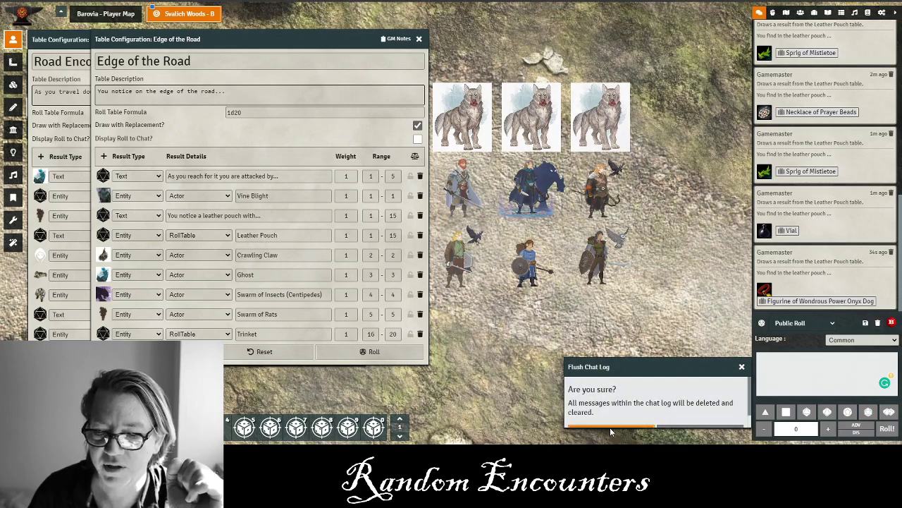
pyautogui.click(610, 430)
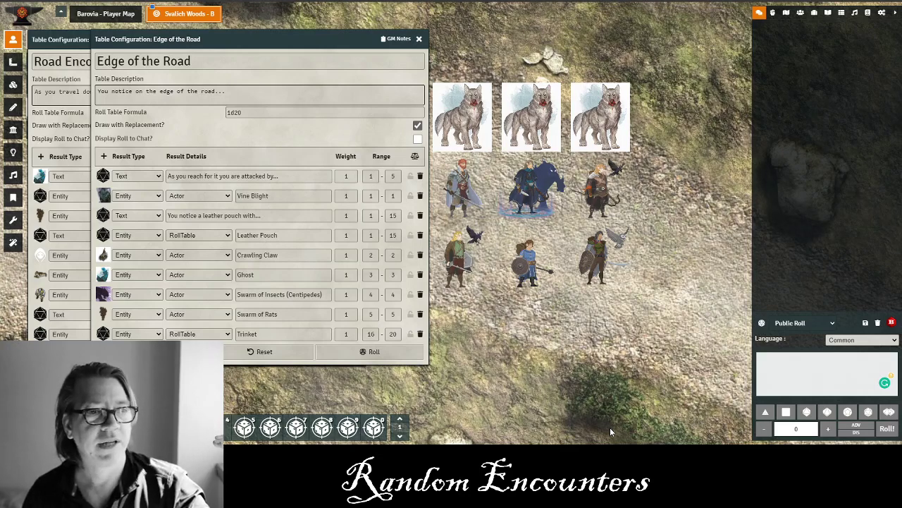
pyautogui.click(841, 13)
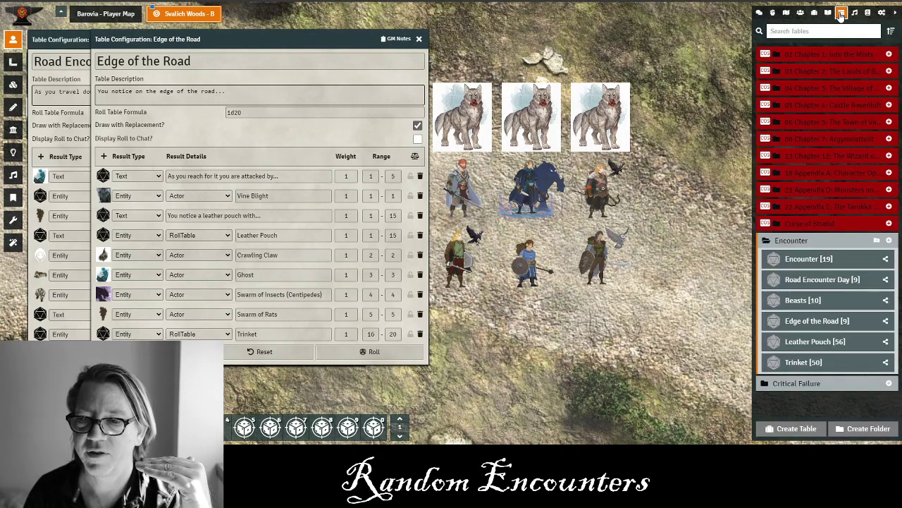
pyautogui.click(801, 307)
pyautogui.click(804, 346)
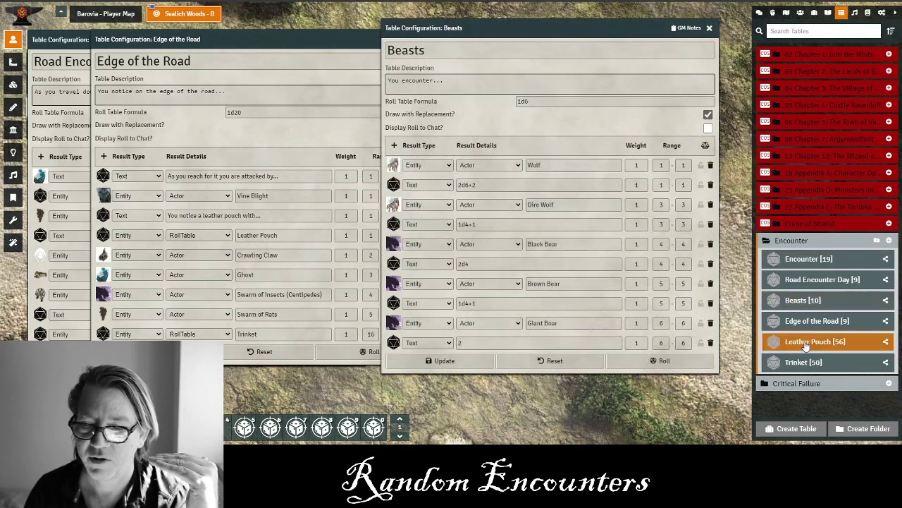
pyautogui.click(806, 361)
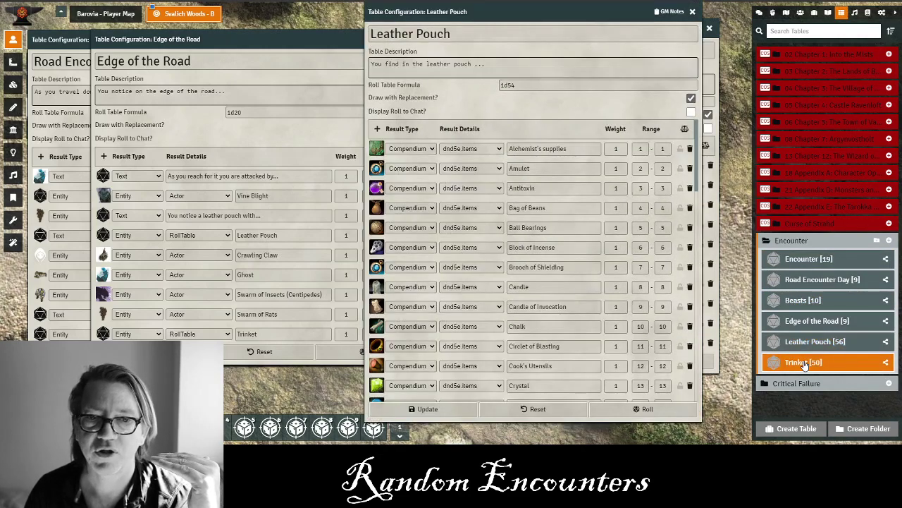
# Rearrange the Leather Pouch, Beasts and Trinket table windows into an overlapping row beside Edge of the Road, with Trinket in front.
pyautogui.moveTo(531, 28); pyautogui.dragTo(646, 48)
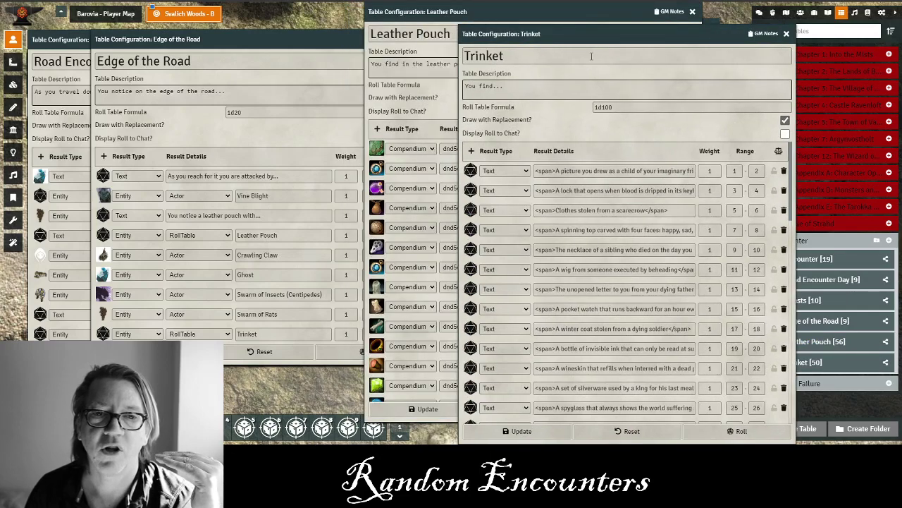
pyautogui.moveTo(432, 14); pyautogui.dragTo(463, 91)
pyautogui.moveTo(468, 34); pyautogui.dragTo(332, 23)
pyautogui.moveTo(565, 89); pyautogui.dragTo(403, 84)
pyautogui.click(311, 19)
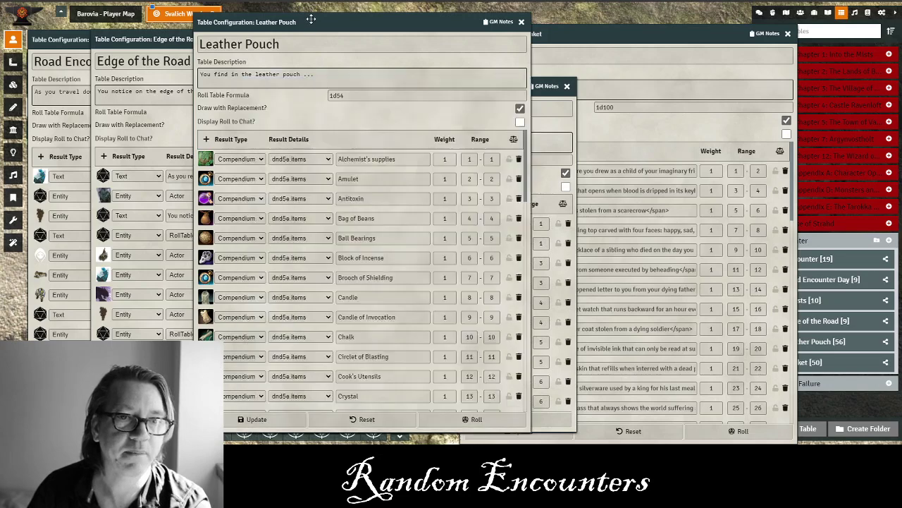
pyautogui.click(572, 124)
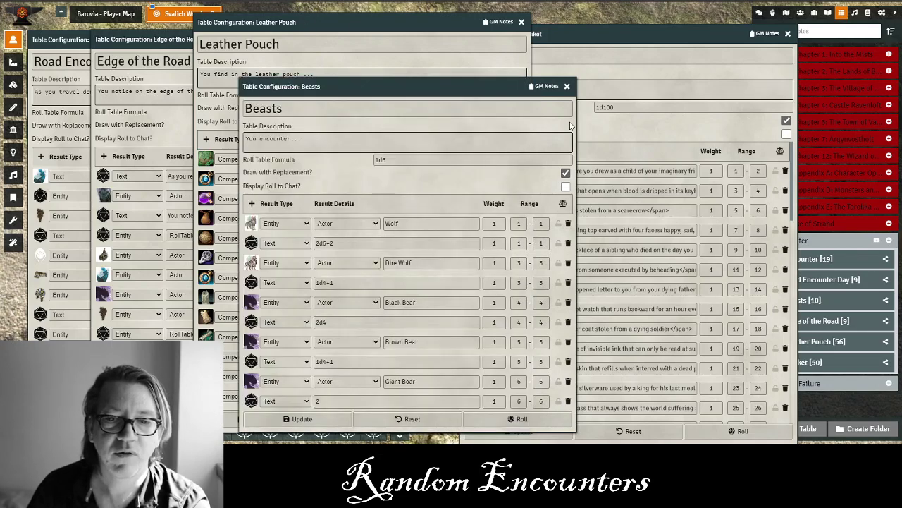
pyautogui.moveTo(403, 86); pyautogui.dragTo(352, 47)
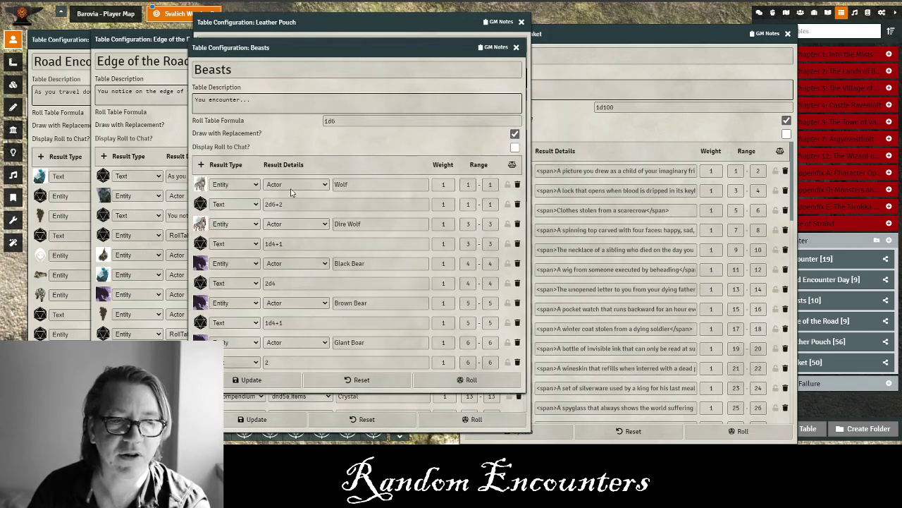
pyautogui.click(621, 34)
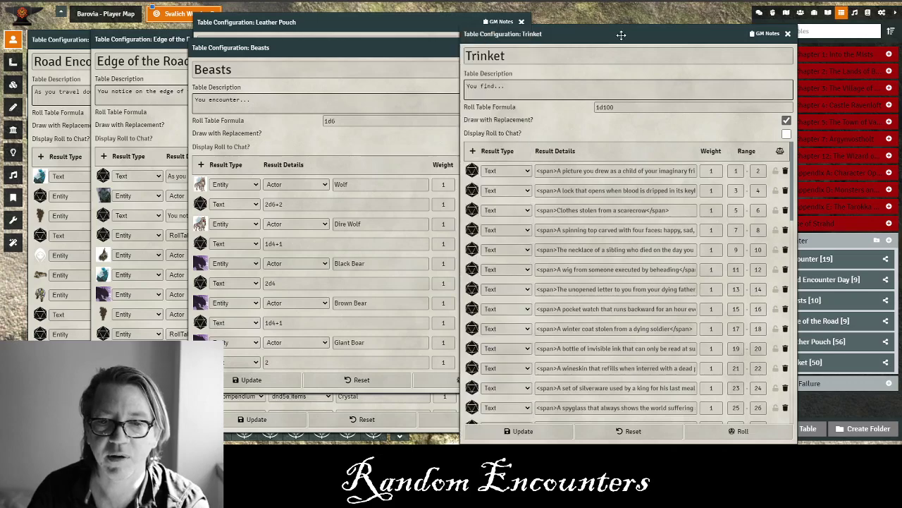
pyautogui.moveTo(558, 34); pyautogui.dragTo(384, 22)
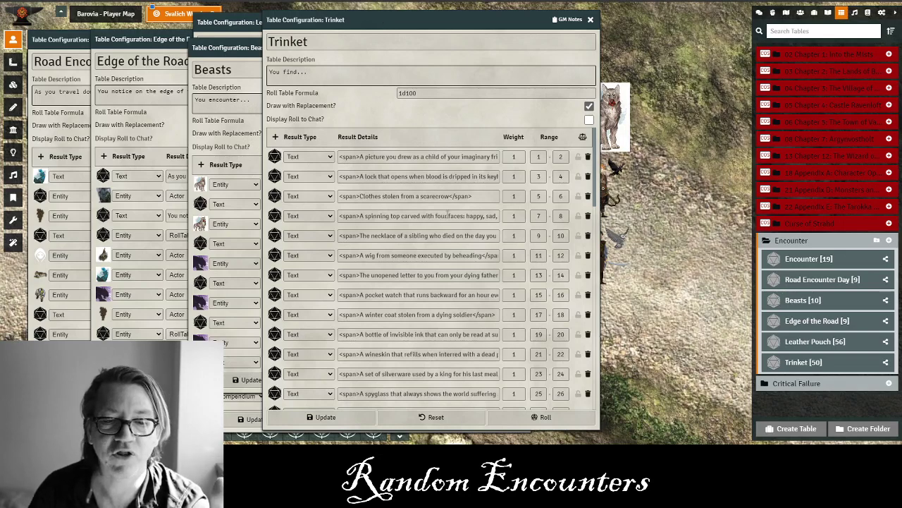
# Look through the Trinket table's results, roll the table once and view the draw in the chat.
pyautogui.scroll(-10, 446, 217)
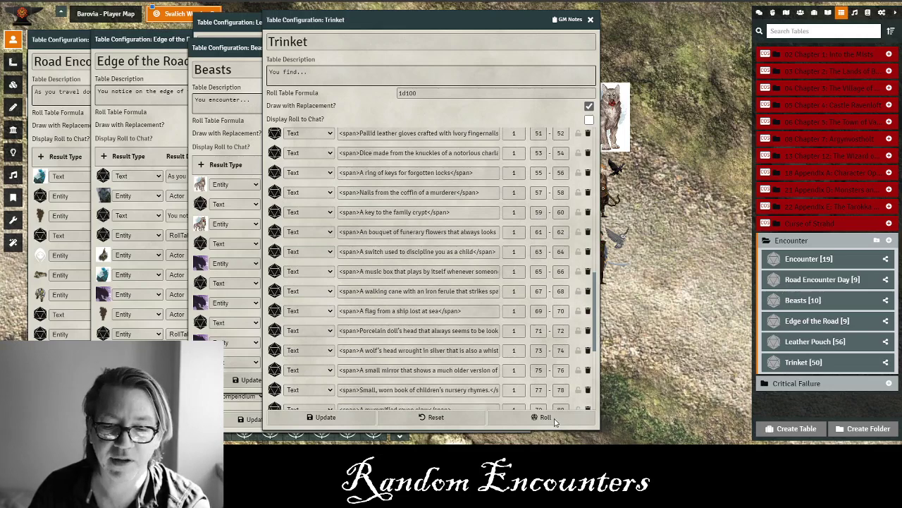
pyautogui.click(554, 421)
pyautogui.click(759, 14)
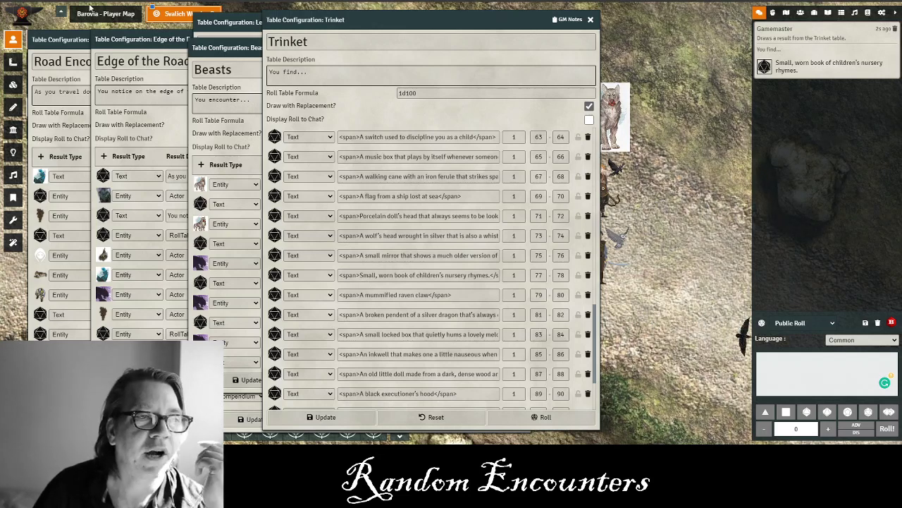
# Spread out the Road Encounter Day, Beasts and Leather Pouch table windows and bring Edge of the Road to the front.
pyautogui.click(65, 40)
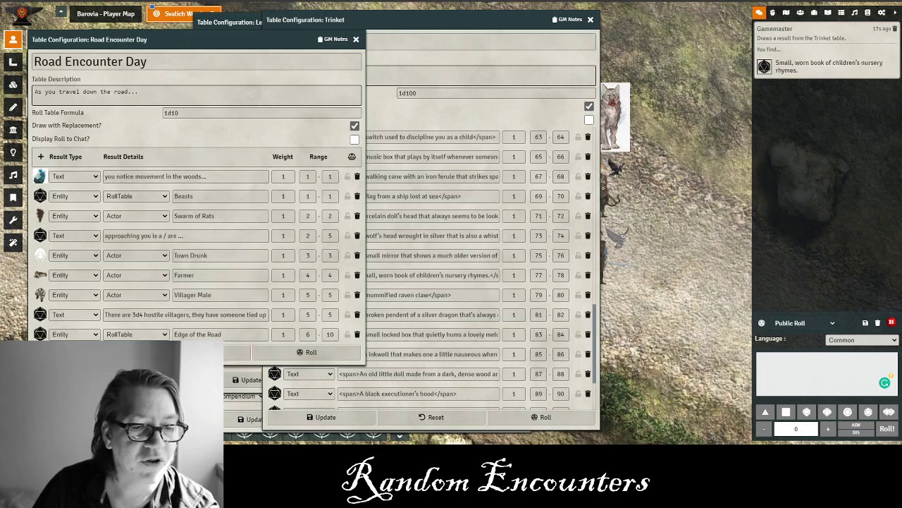
pyautogui.click(239, 379)
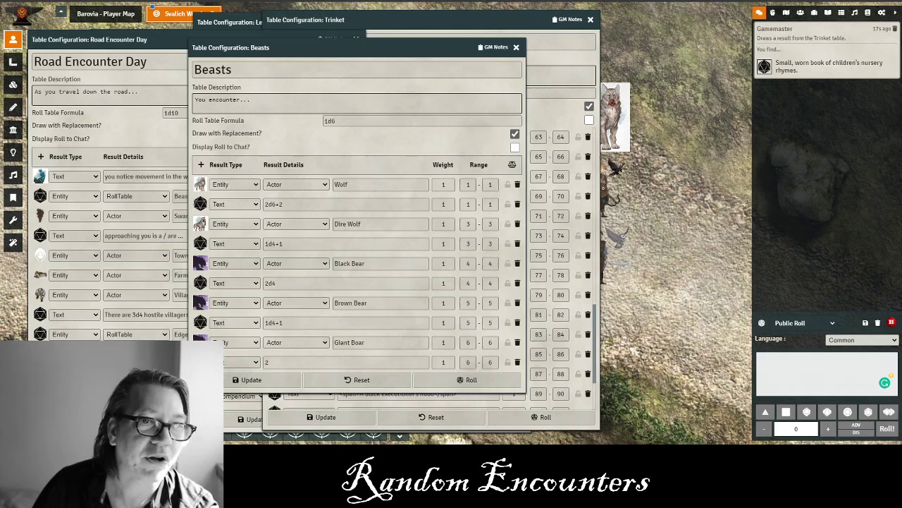
pyautogui.click(236, 22)
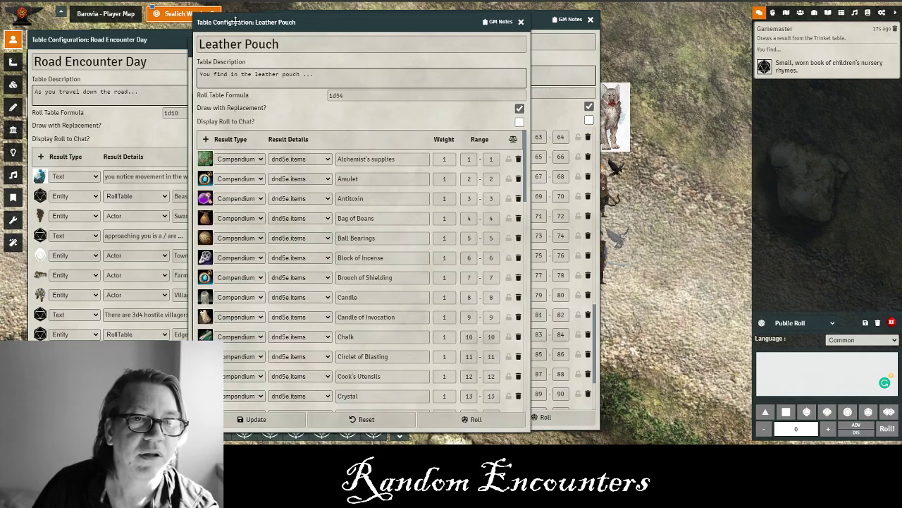
pyautogui.moveTo(236, 22); pyautogui.dragTo(543, 34)
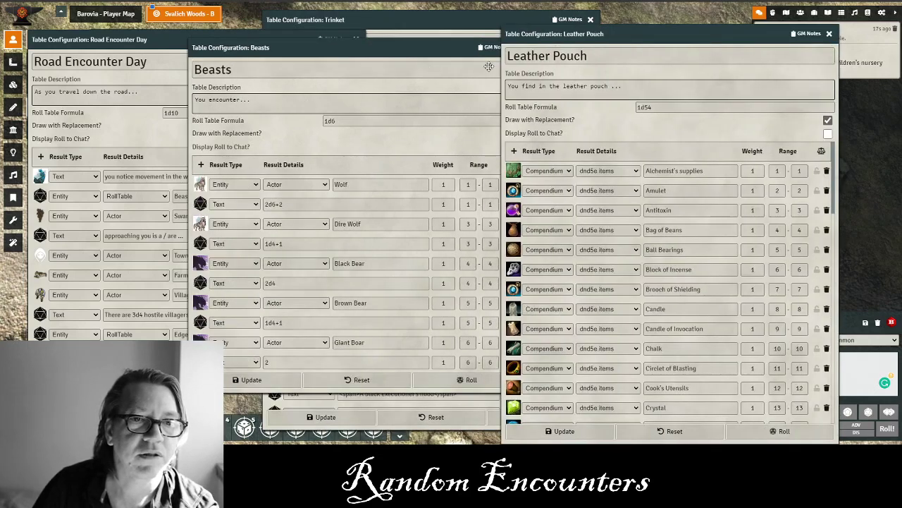
pyautogui.moveTo(488, 48); pyautogui.dragTo(730, 65)
pyautogui.moveTo(174, 39); pyautogui.dragTo(188, 99)
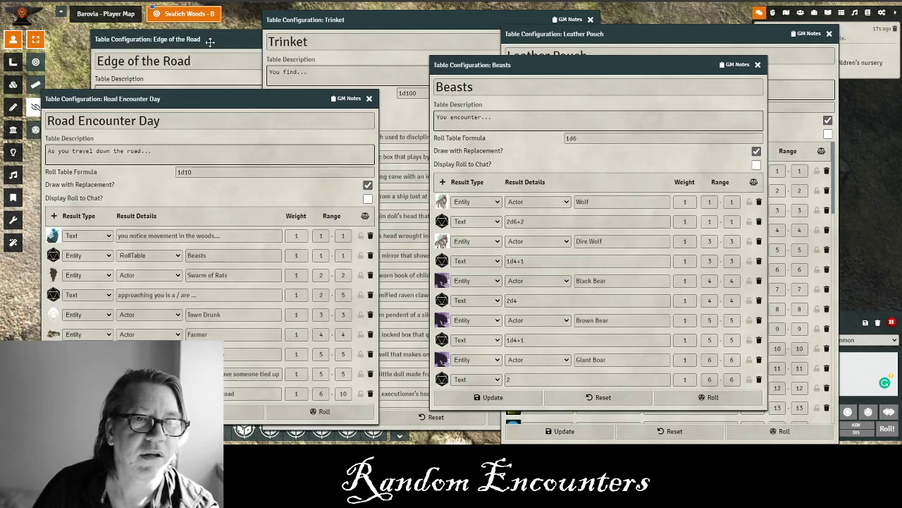
pyautogui.click(210, 42)
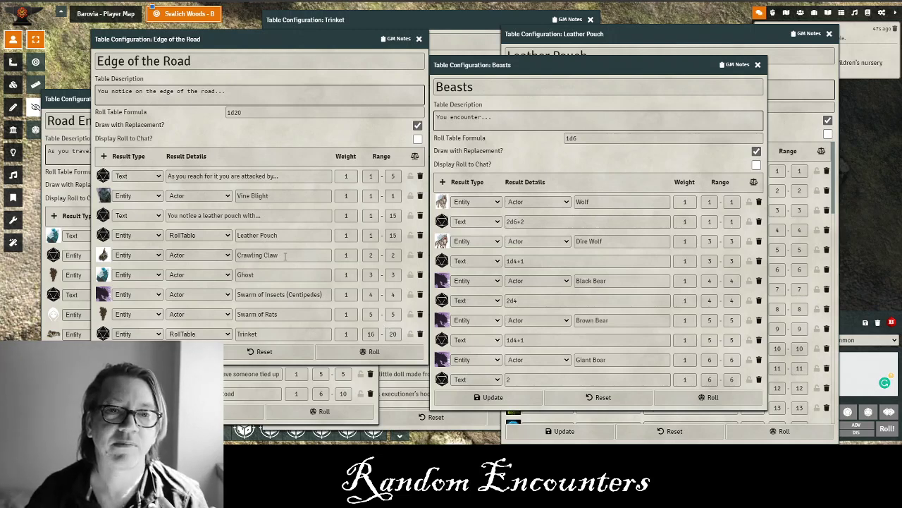
# Close the Edge of the Road, Beasts, Leather Pouch and Trinket tables and centre the Road Encounter Day table over the scene.
pyautogui.click(419, 39)
pyautogui.click(758, 65)
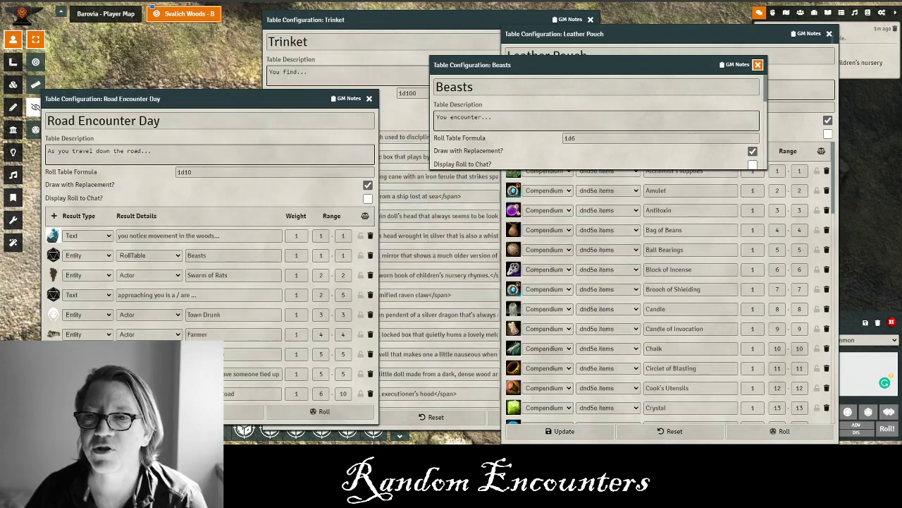
pyautogui.click(830, 33)
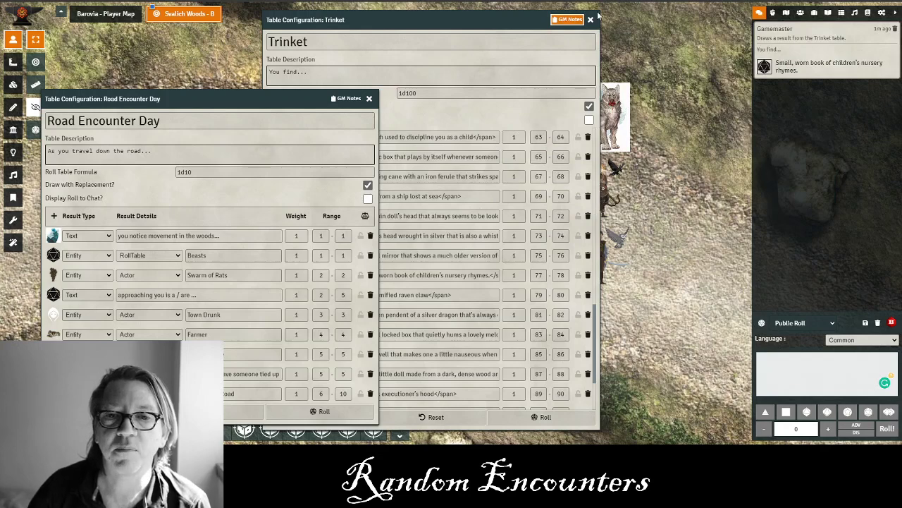
pyautogui.click(590, 20)
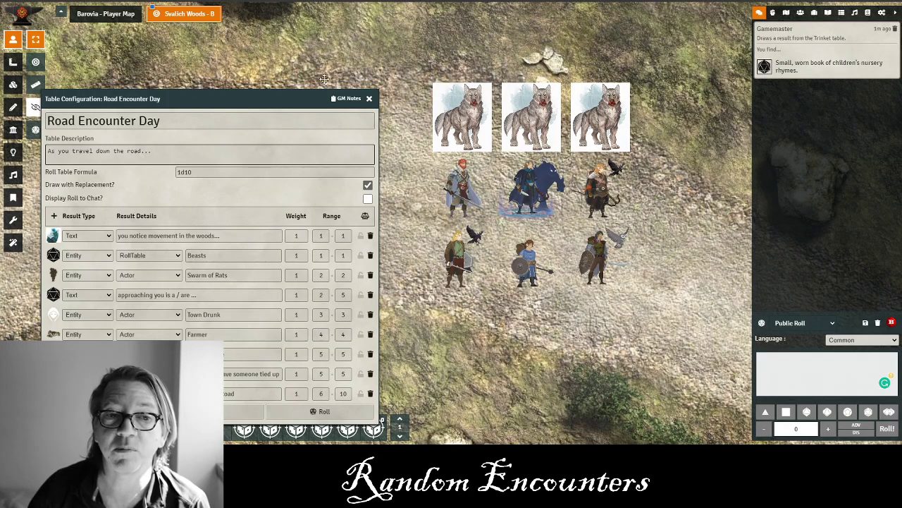
pyautogui.moveTo(262, 94); pyautogui.dragTo(467, 47)
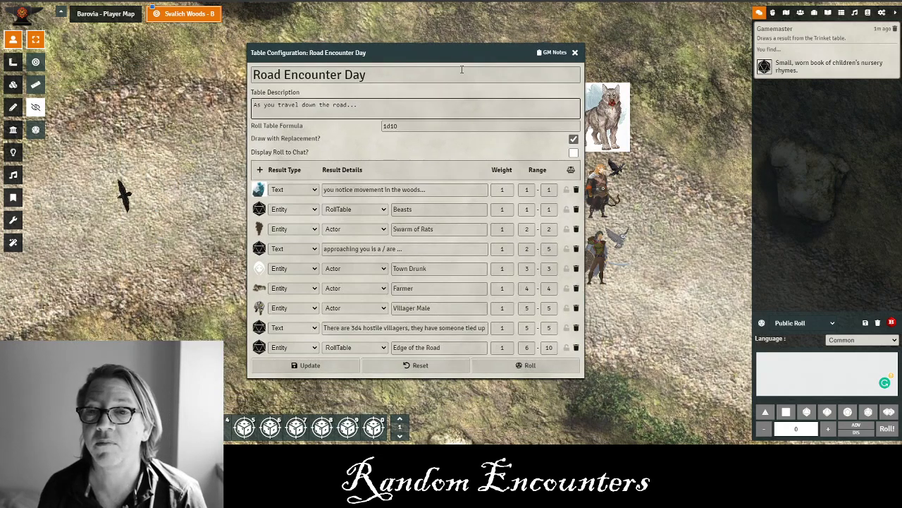